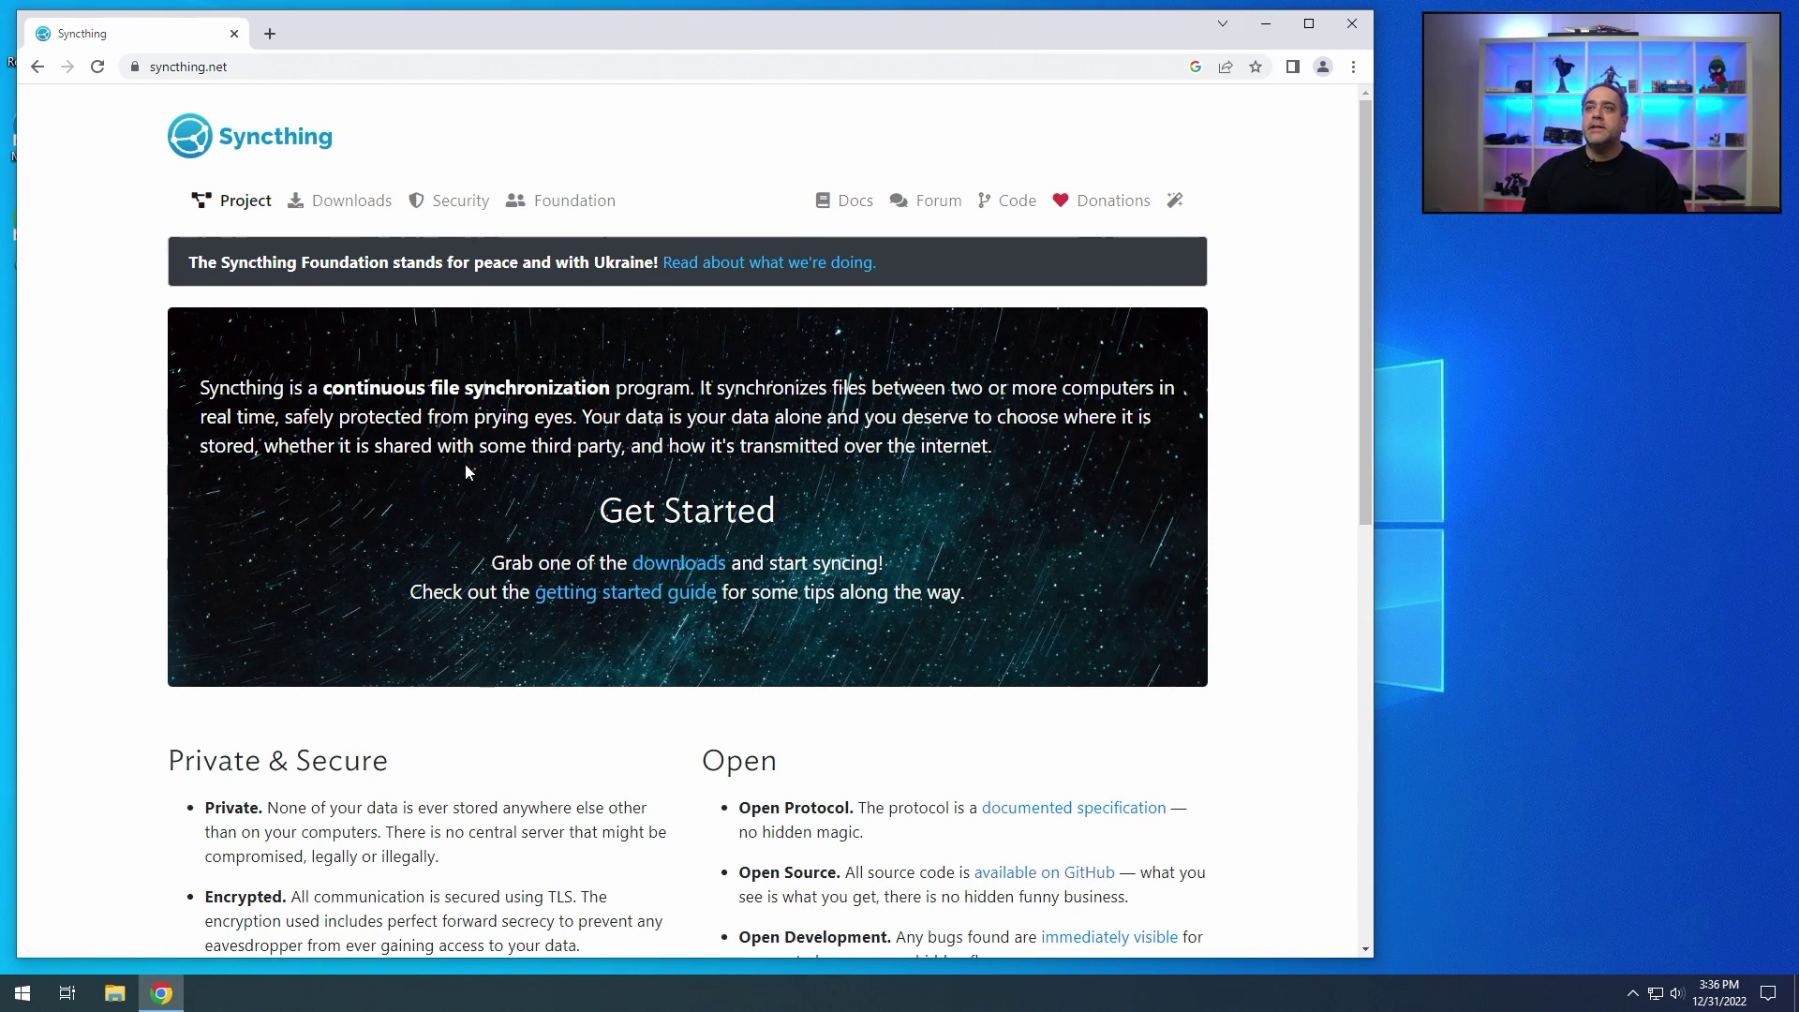
Step: Download the Windows 64-bit (x86-64) Syncthing v1.22.2 build from the Syncthing downloads page
{"action": "left_click", "coordinate": [339, 213]}
{"action": "scroll", "coordinate": [566, 549], "scroll_direction": "down", "scroll_amount": 4}
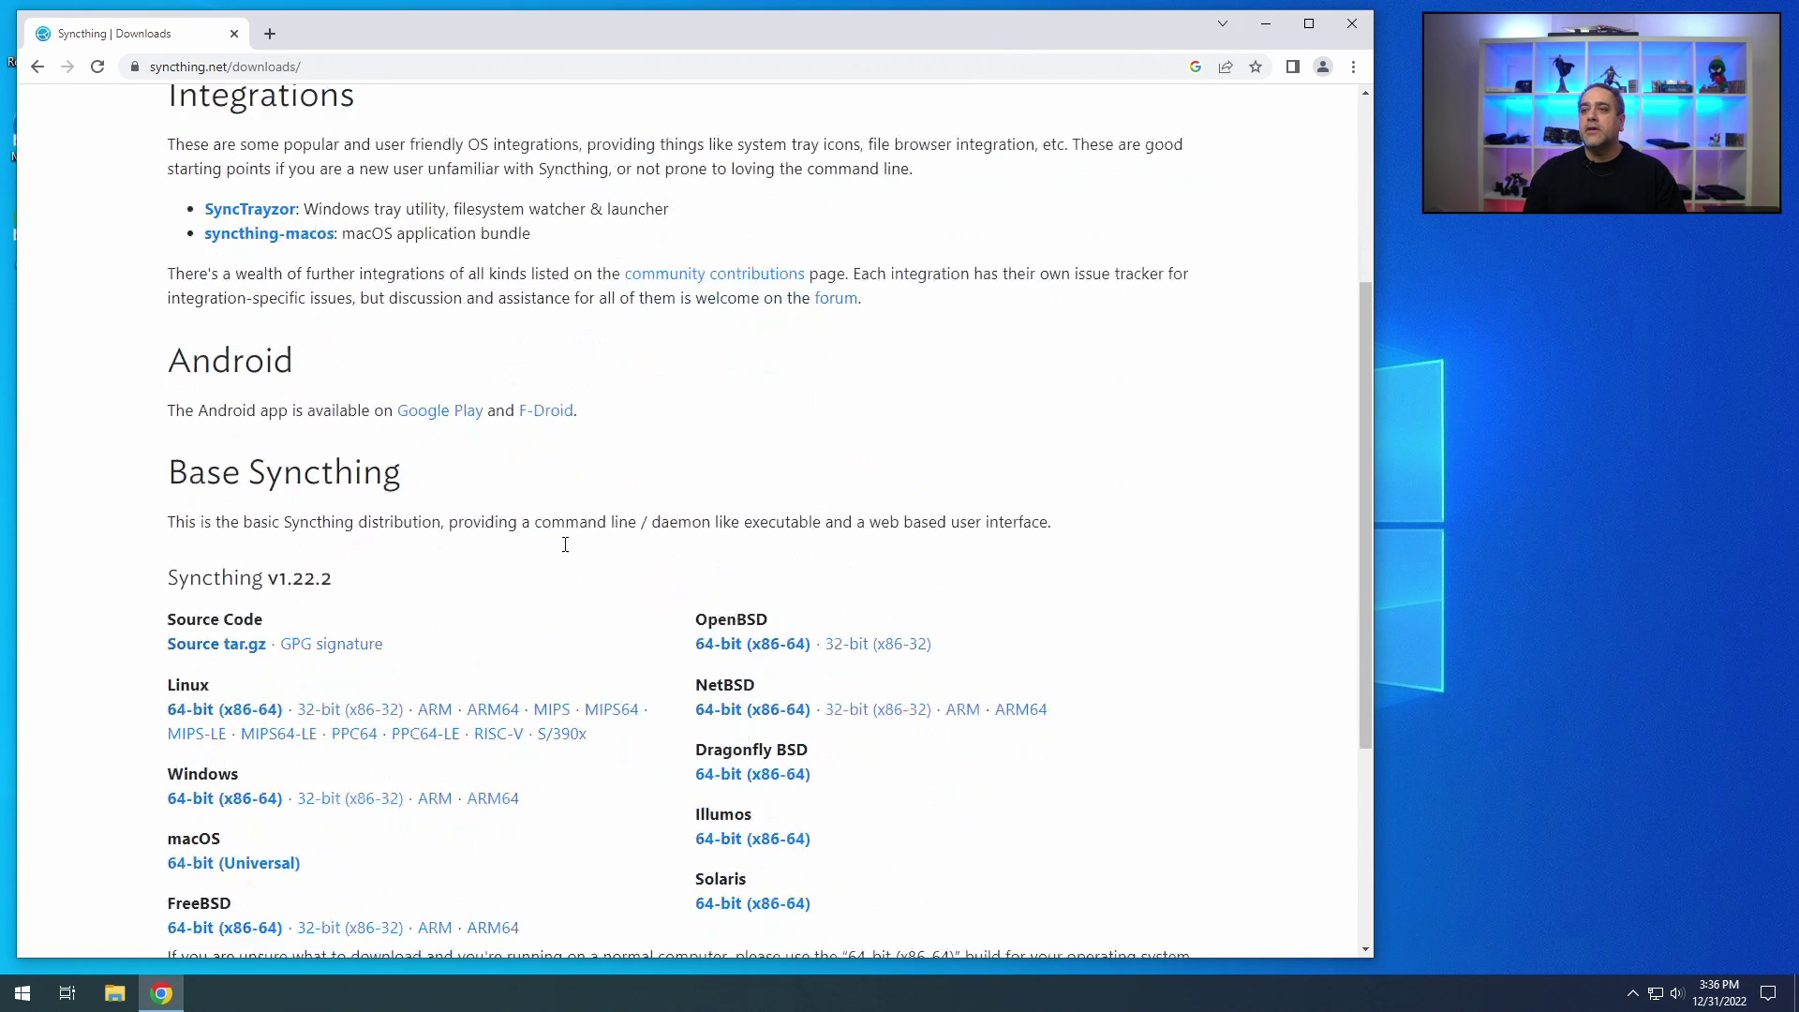
{"action": "scroll", "coordinate": [565, 544], "scroll_direction": "down", "scroll_amount": 2}
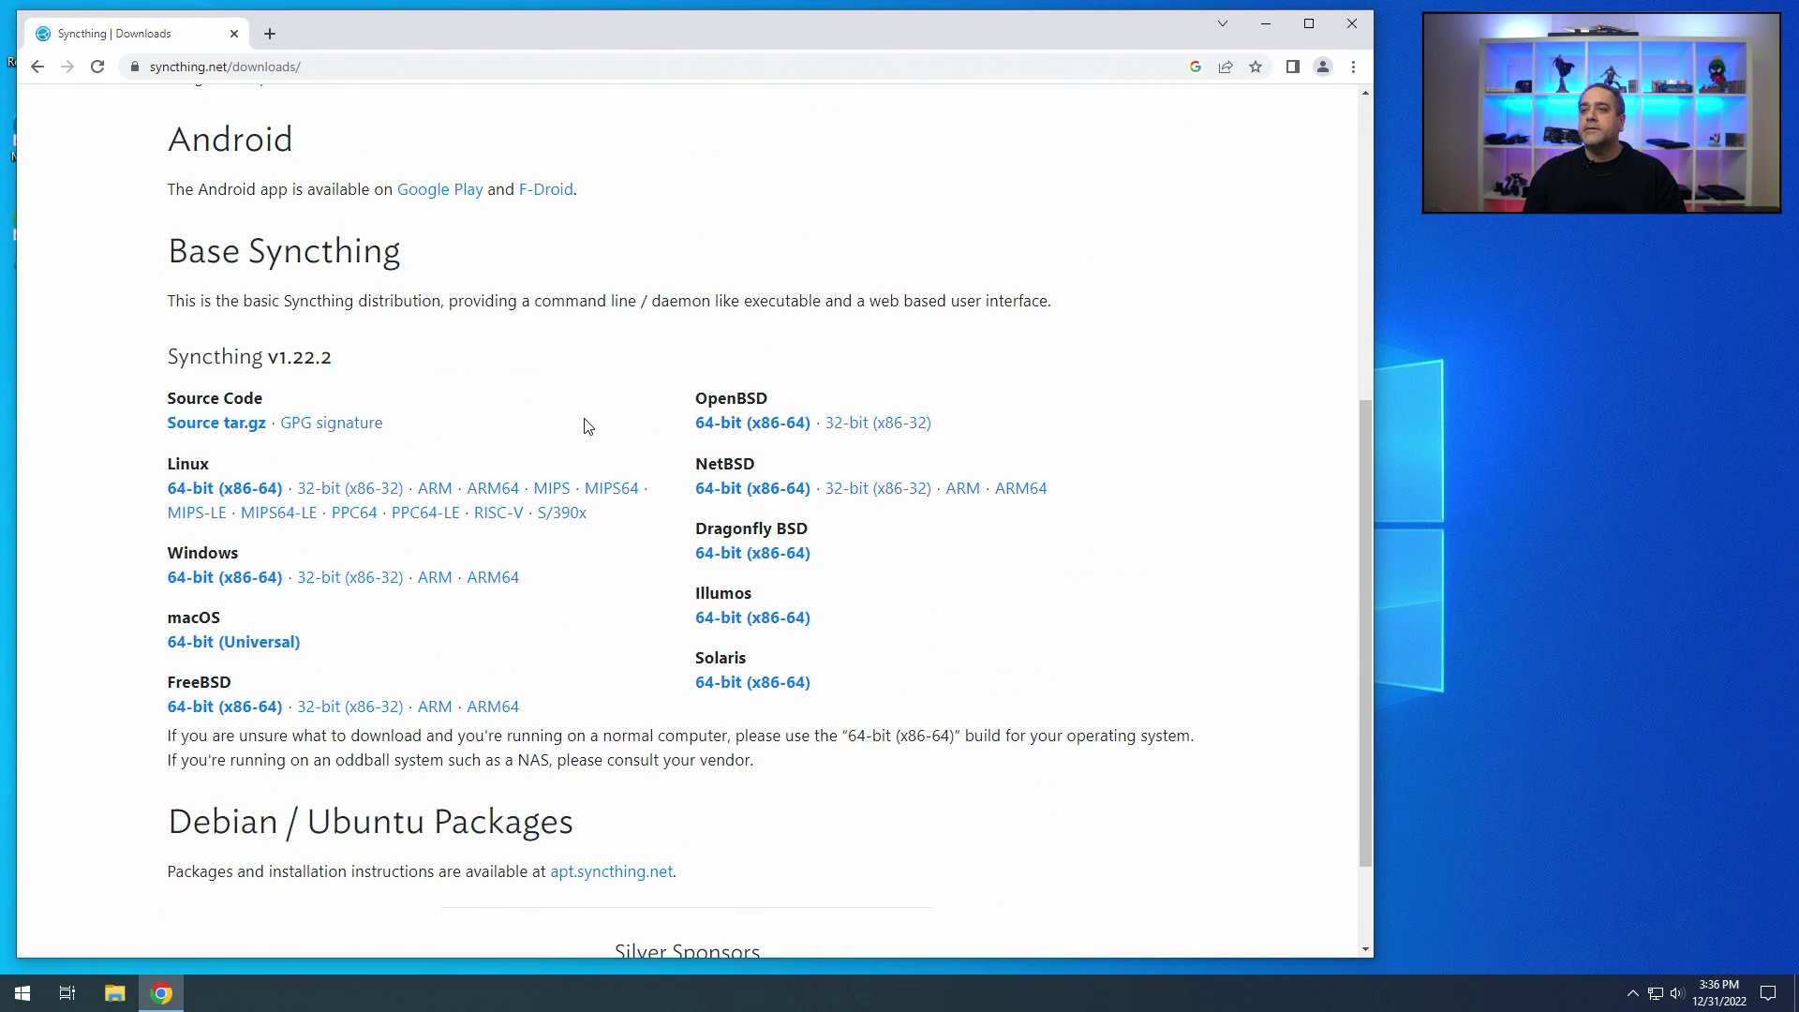
{"action": "left_click", "coordinate": [235, 586]}
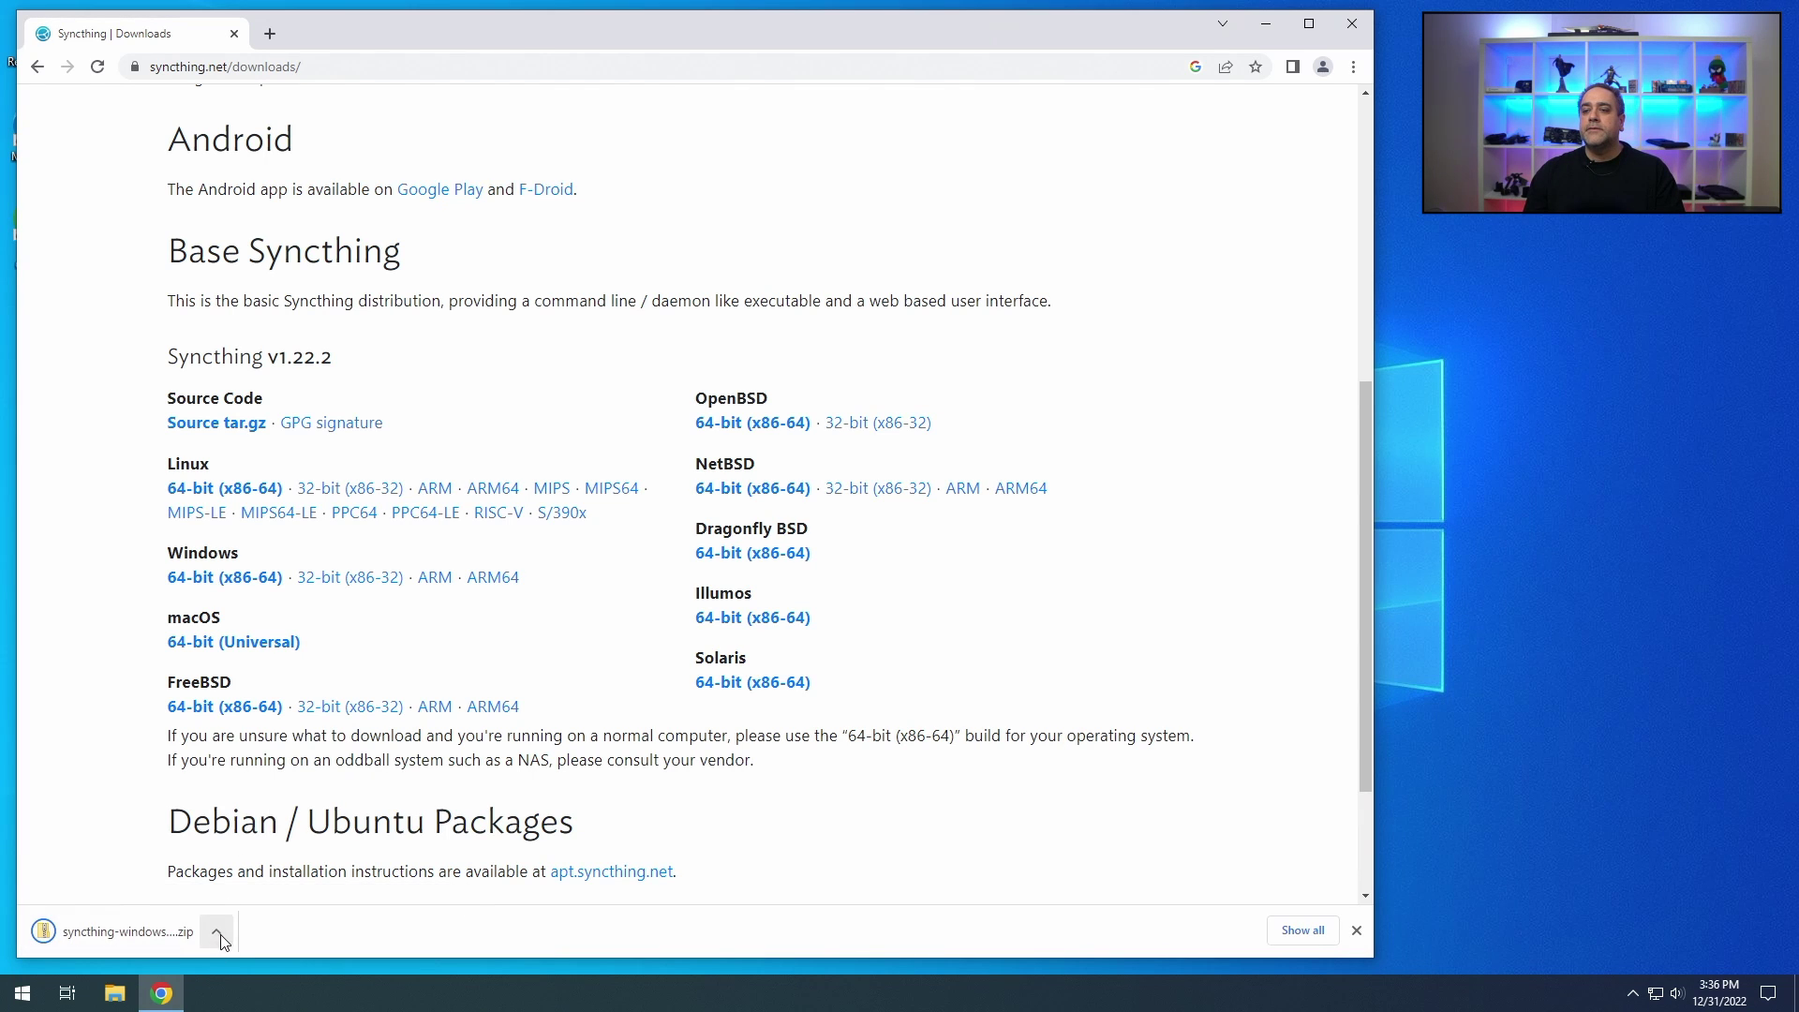
{"action": "left_click", "coordinate": [216, 930]}
Step: Go to the Downloads folder and delete the ChromeSetup installer
{"action": "left_click", "coordinate": [284, 792]}
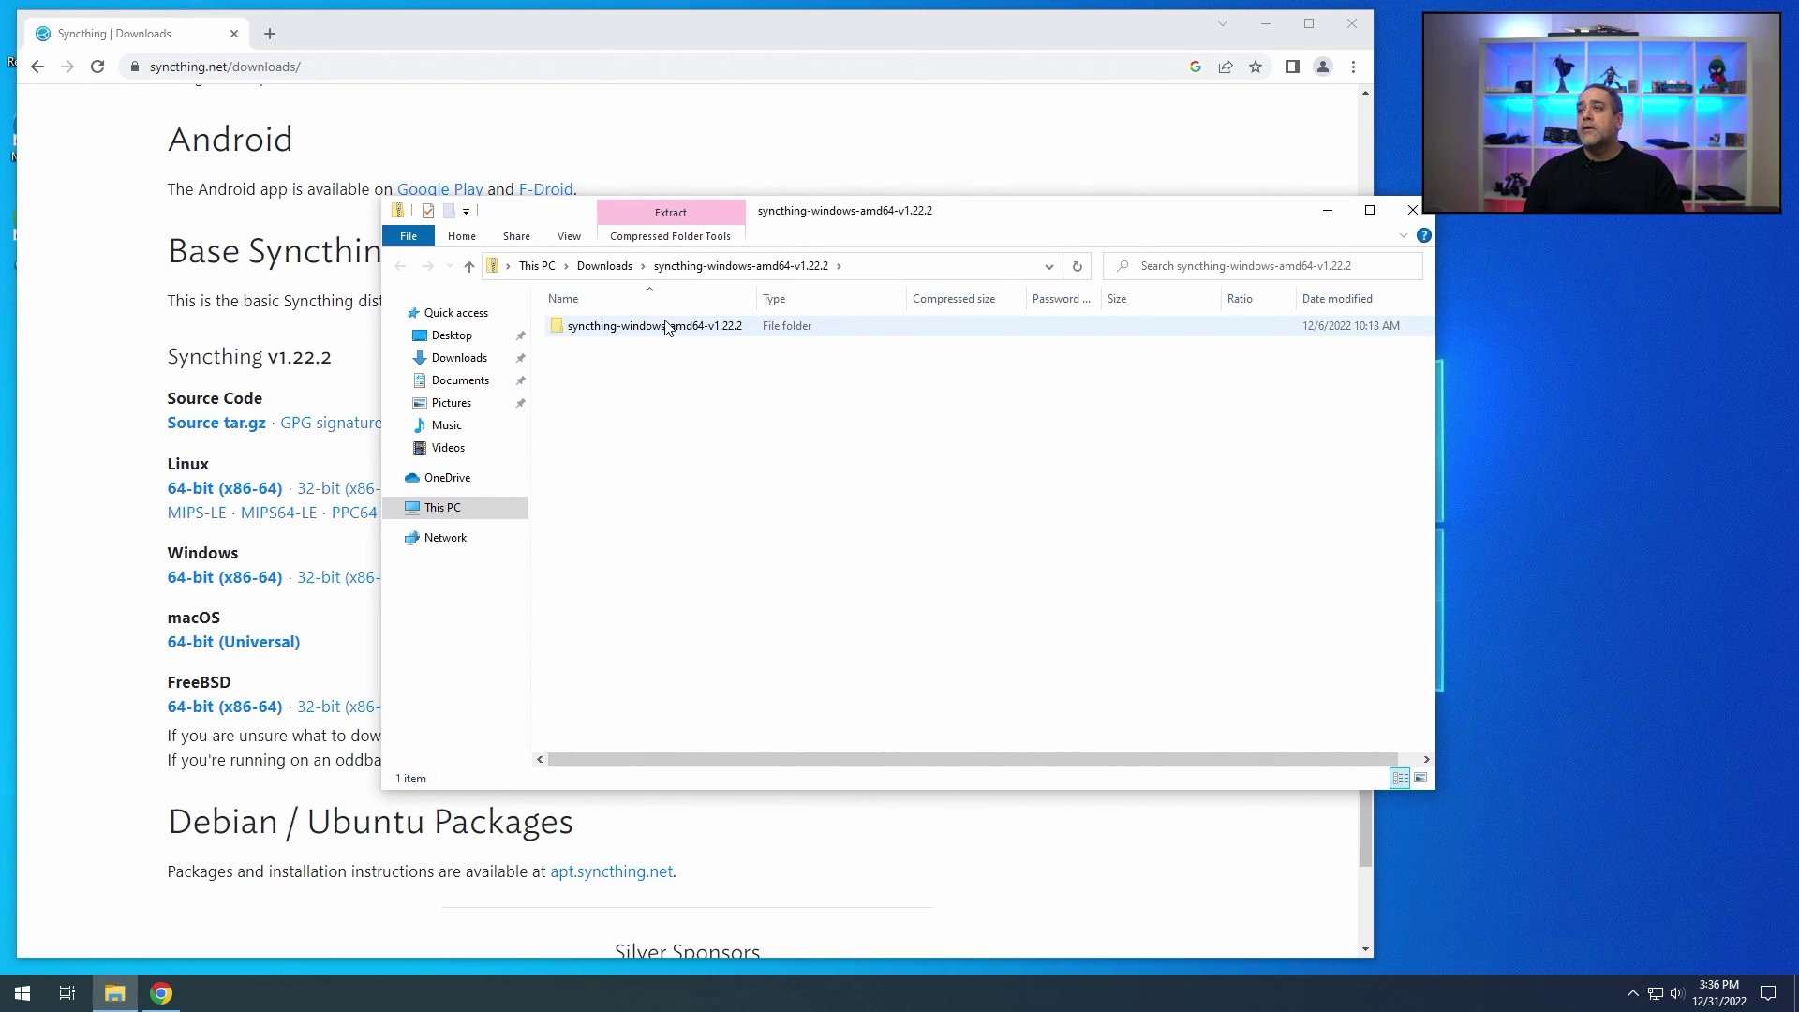
{"action": "left_click", "coordinate": [604, 266]}
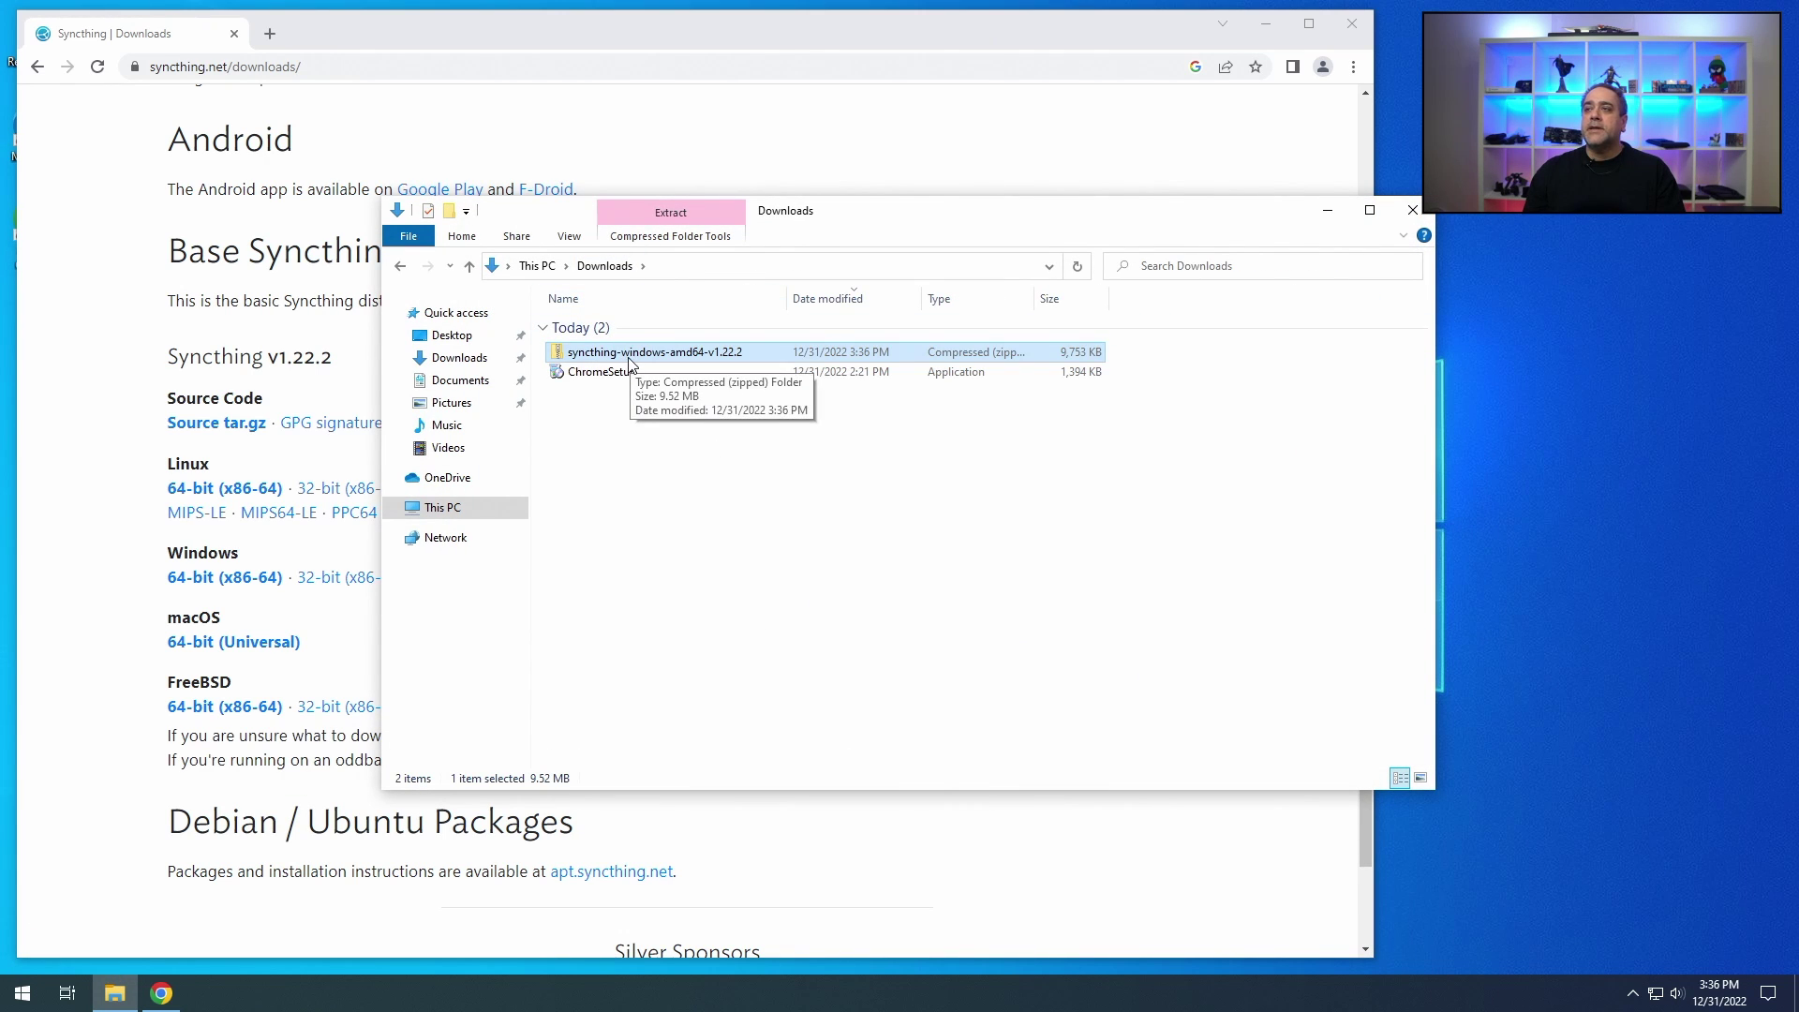
{"action": "left_click", "coordinate": [626, 373]}
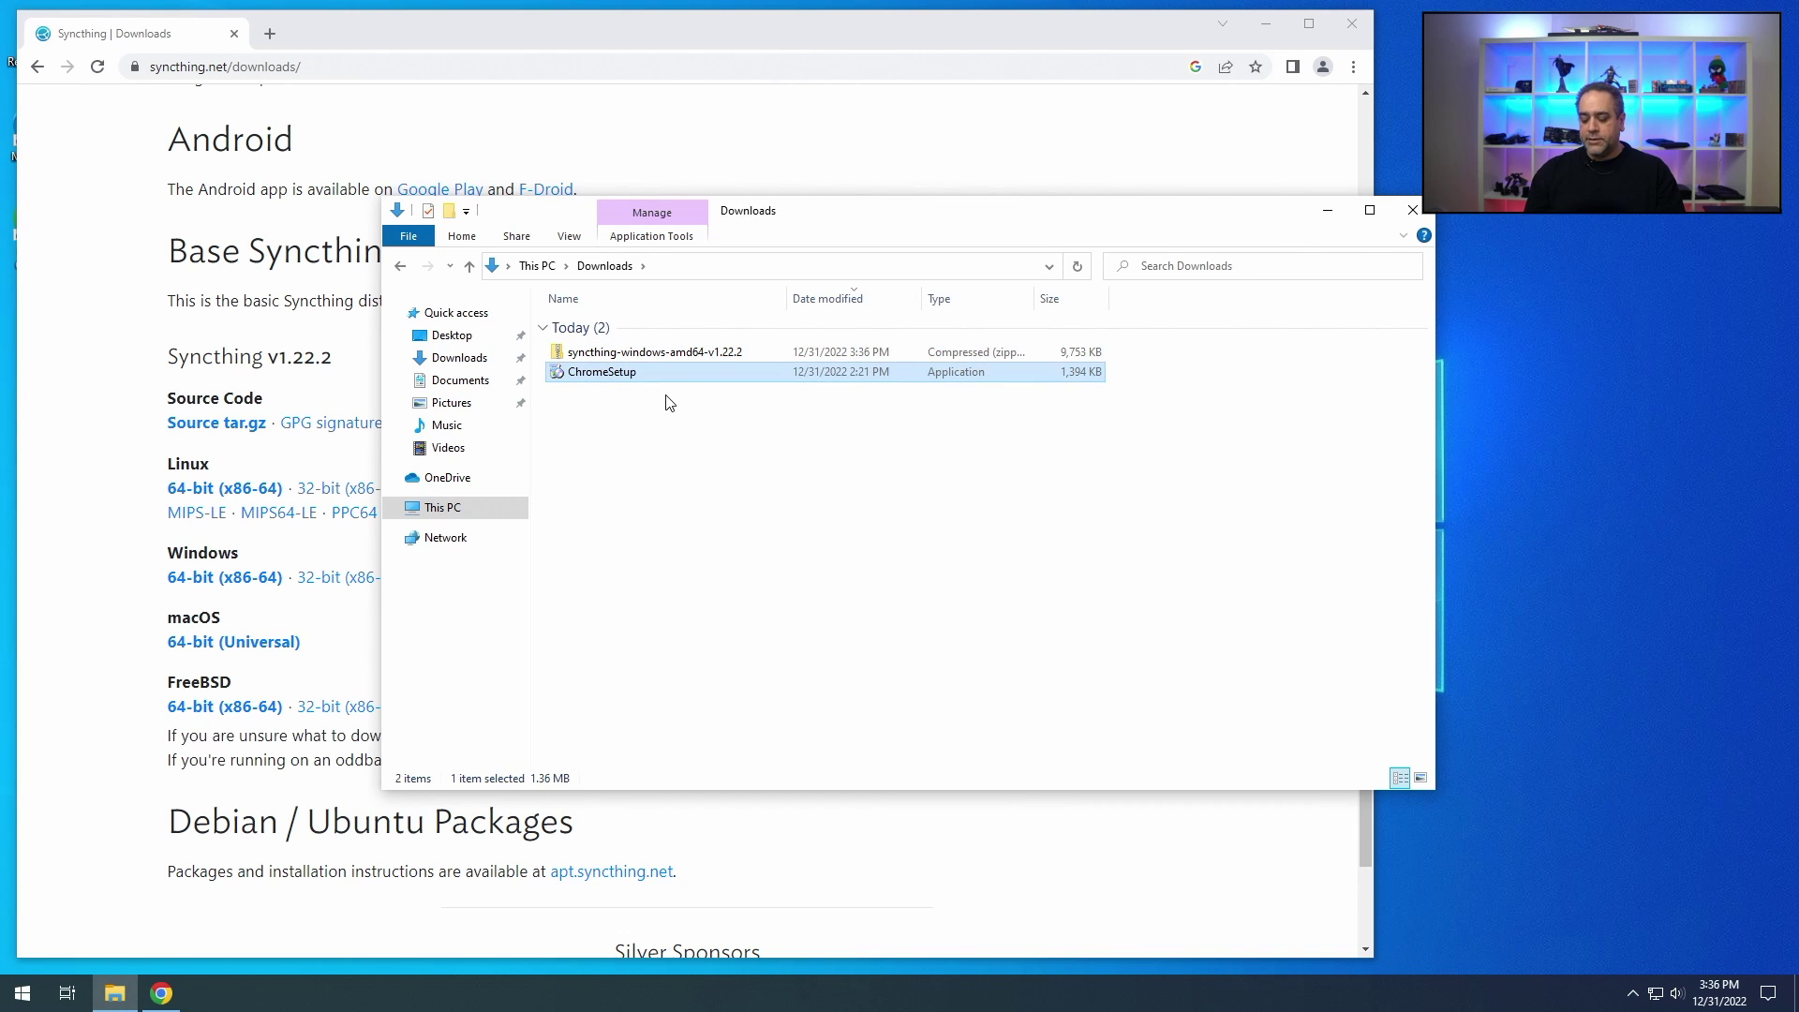
{"action": "key", "text": "Delete"}
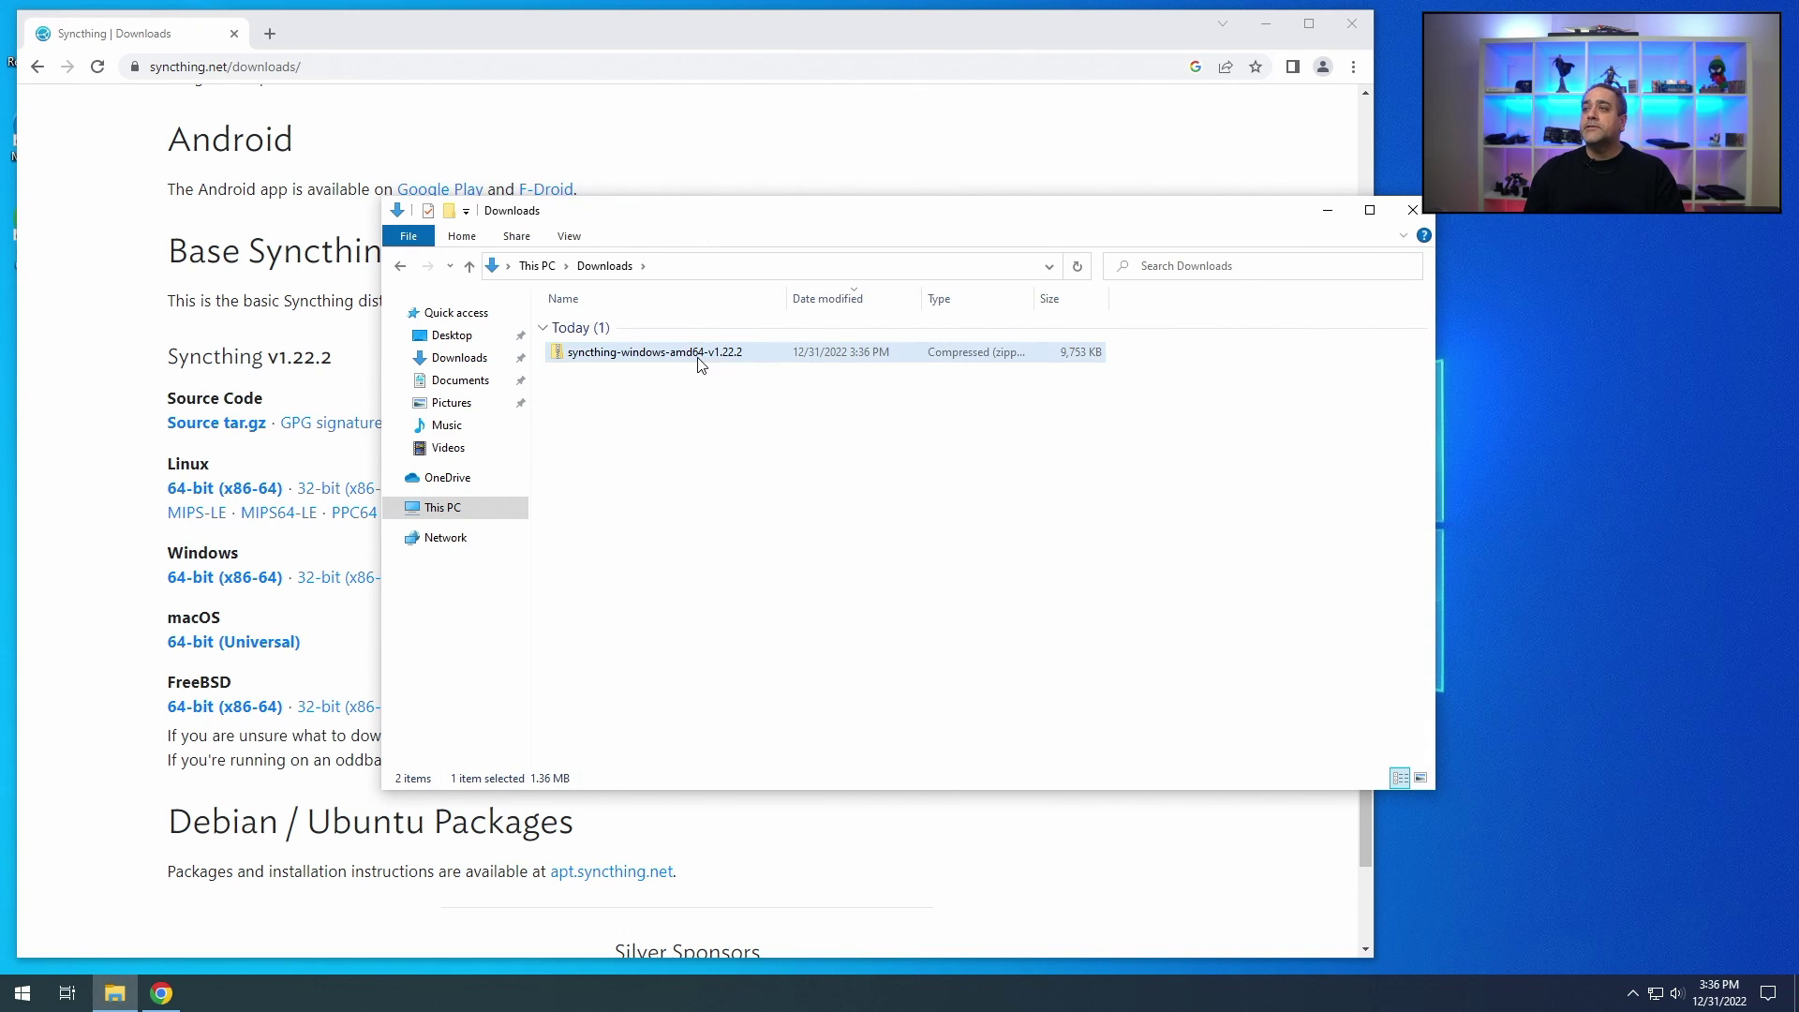
Step: Extract all files from the Syncthing zip into the suggested location
{"action": "right_click", "coordinate": [698, 357]}
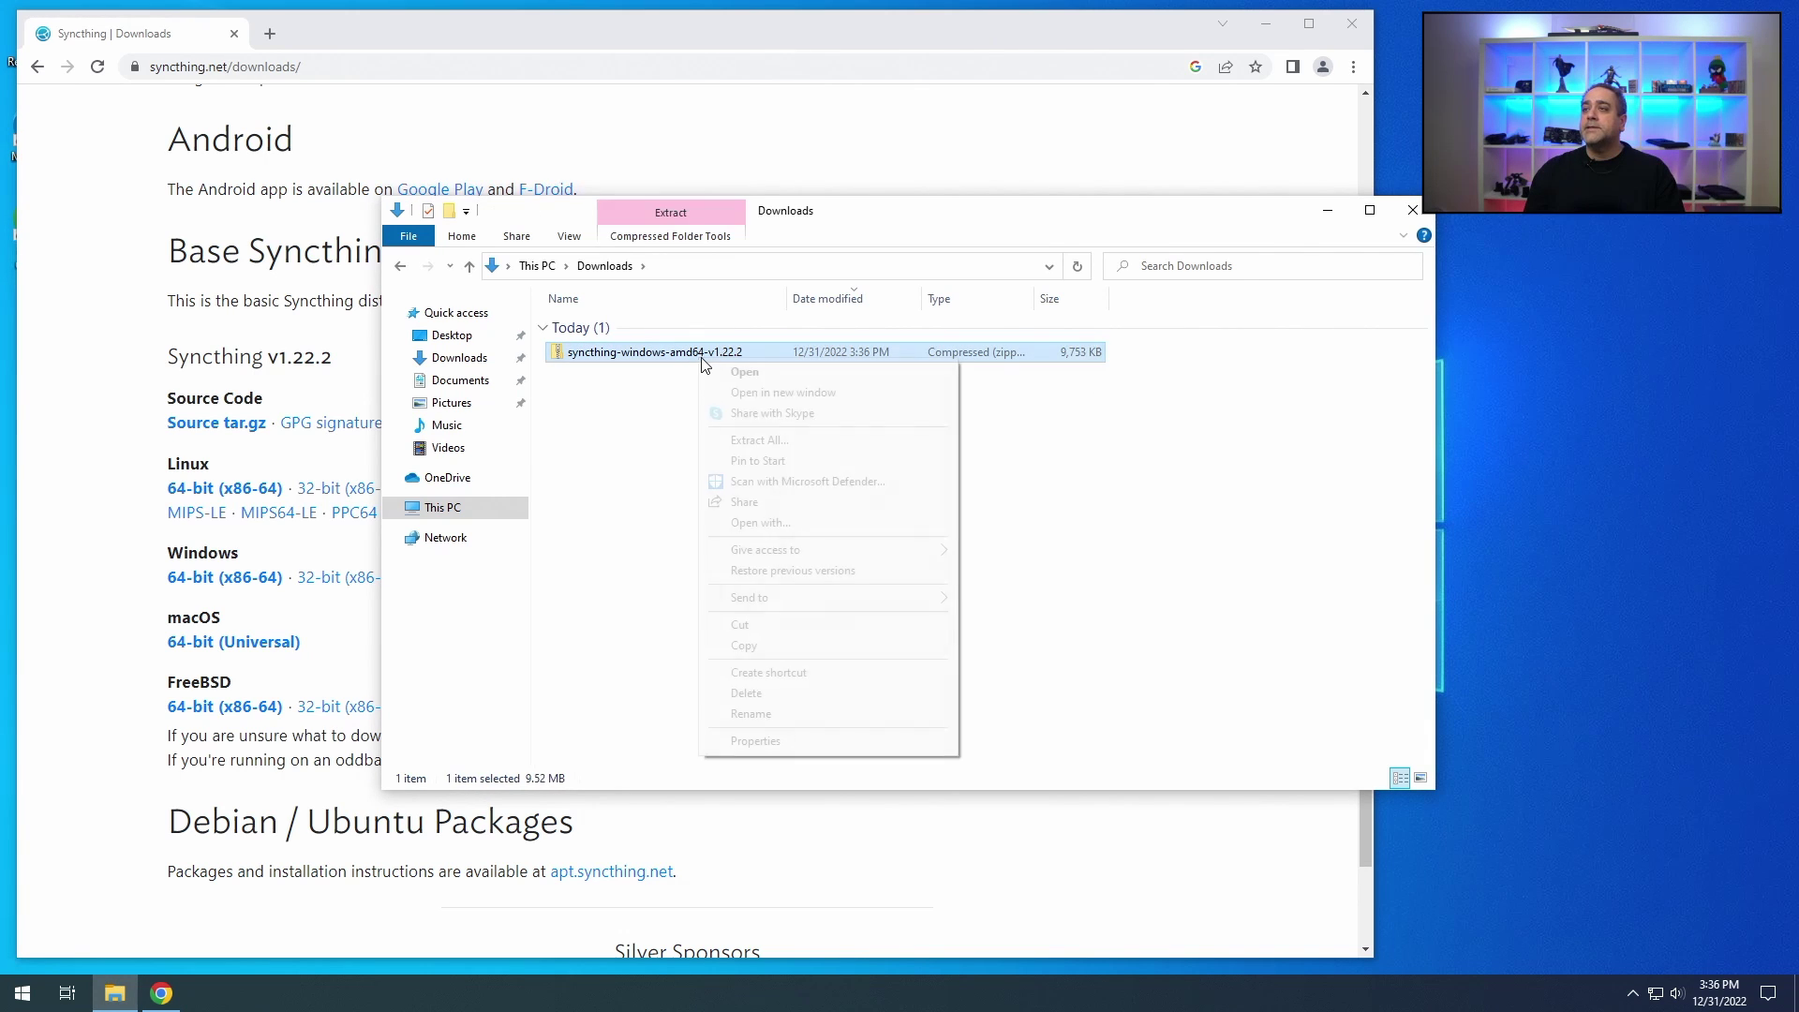
{"action": "left_click", "coordinate": [745, 439]}
{"action": "left_click", "coordinate": [1058, 680]}
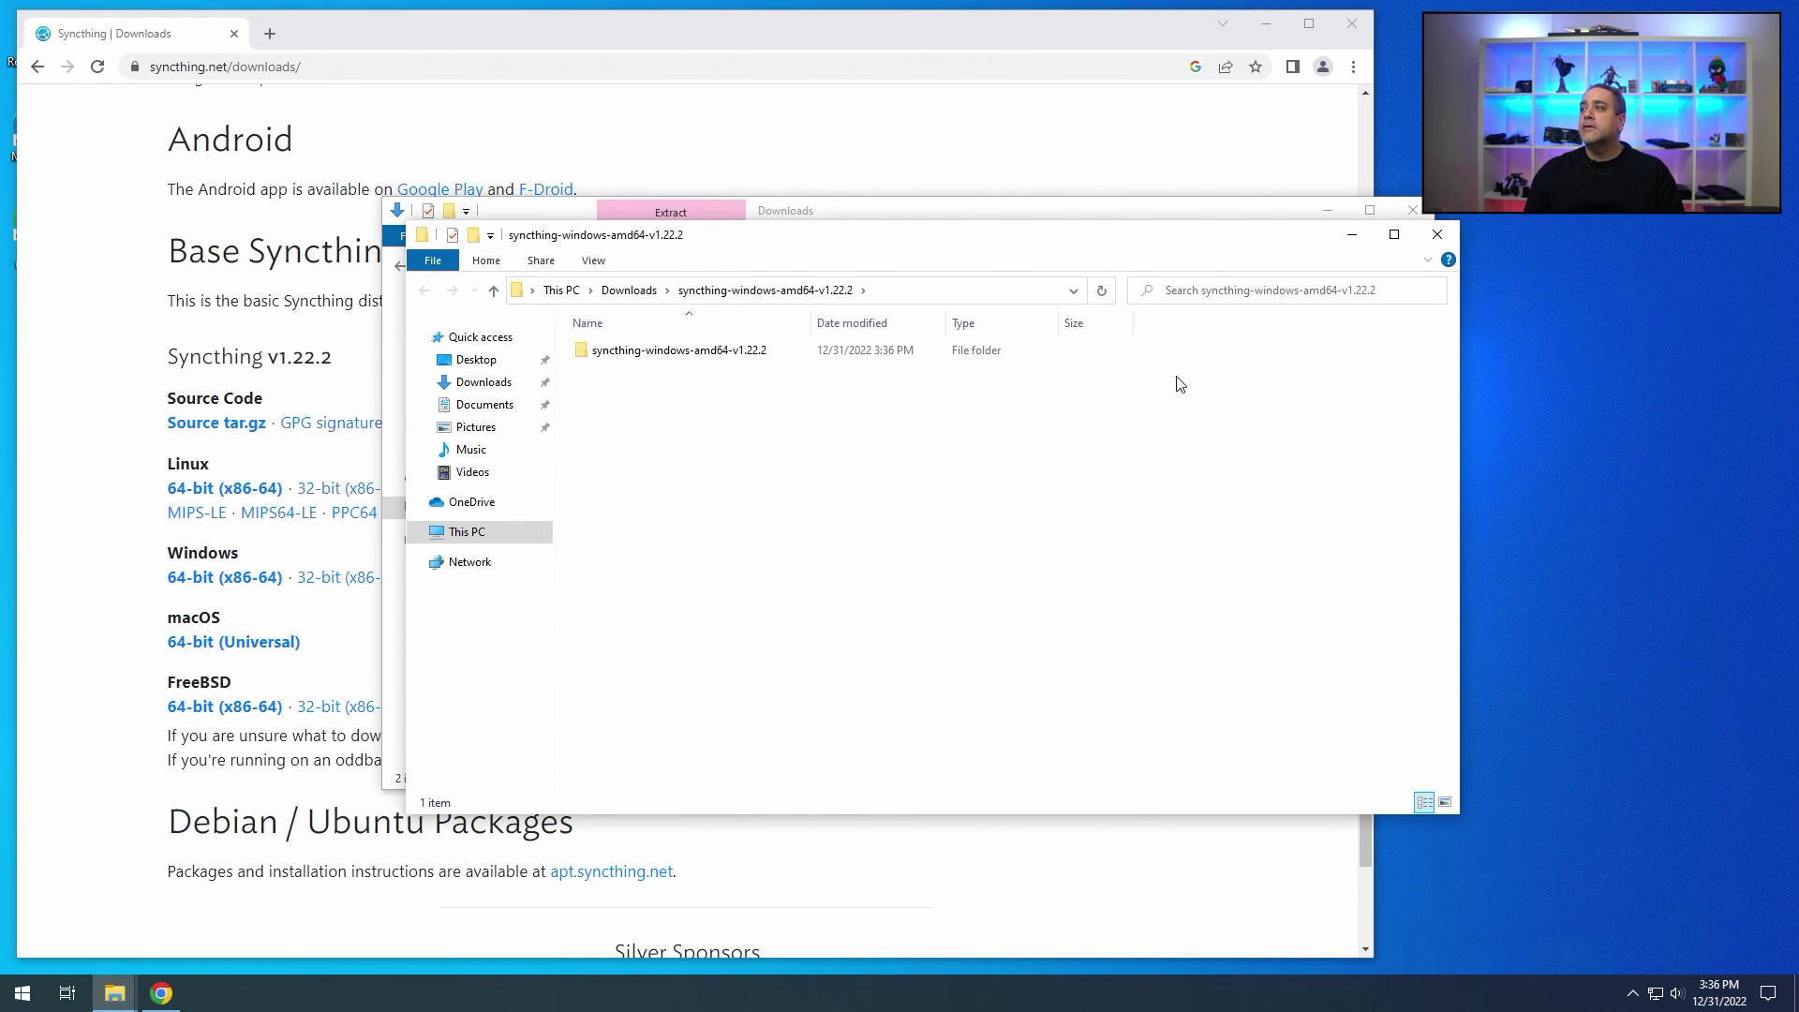
{"action": "left_click", "coordinate": [1438, 234]}
Step: Permanently delete the Syncthing zip and open the extracted syncthing-windows-amd64-v1.22.2 folder
{"action": "left_click", "coordinate": [707, 356]}
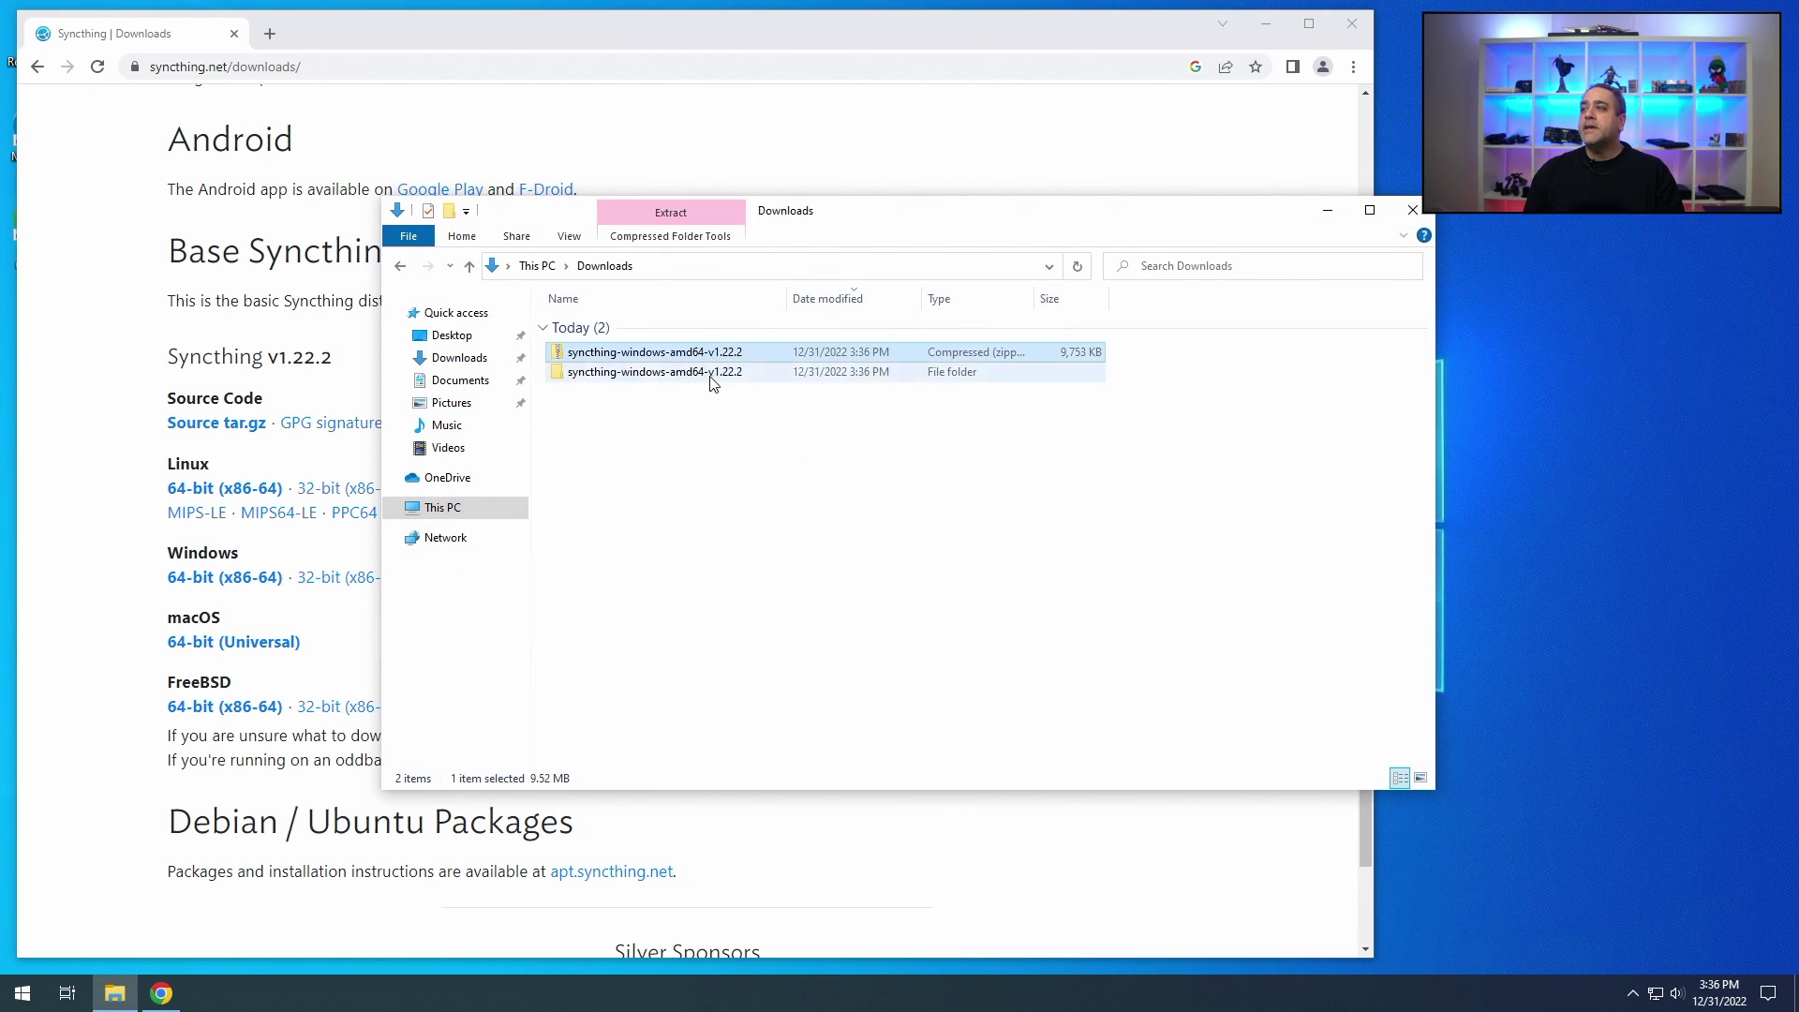
{"action": "key", "text": "shift+Delete"}
{"action": "key", "text": "Return"}
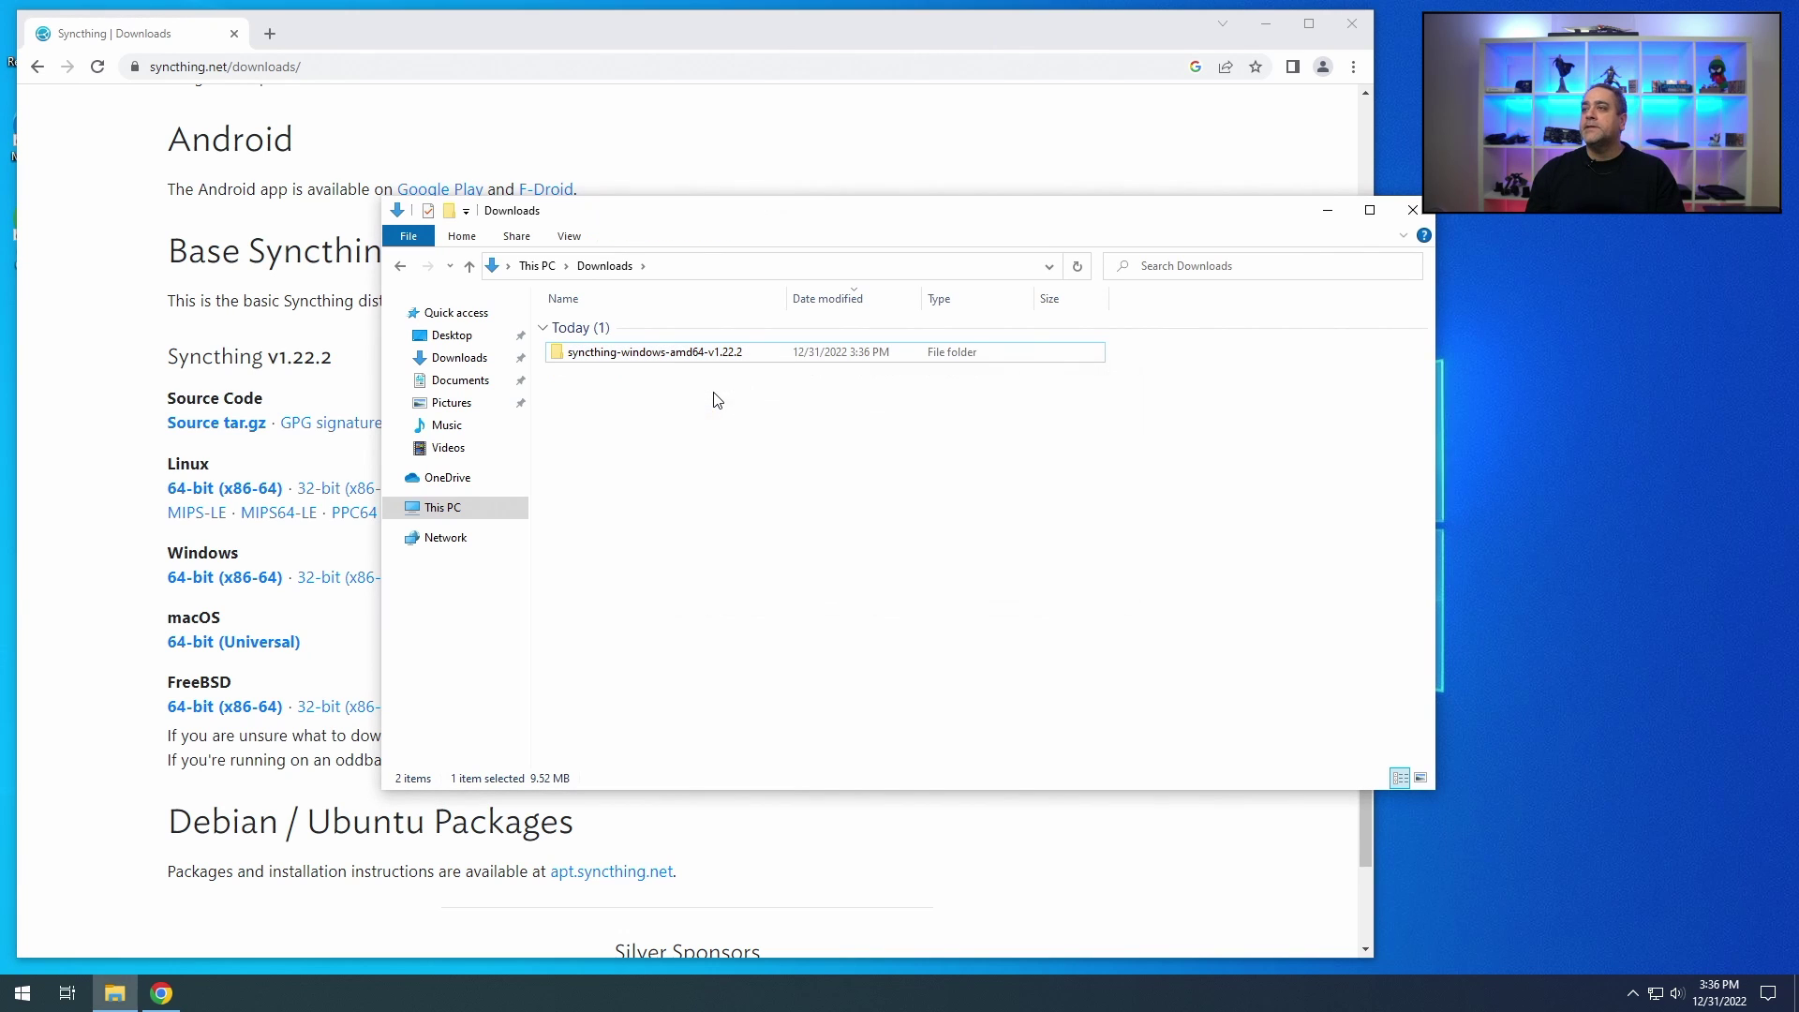
{"action": "left_click", "coordinate": [675, 358]}
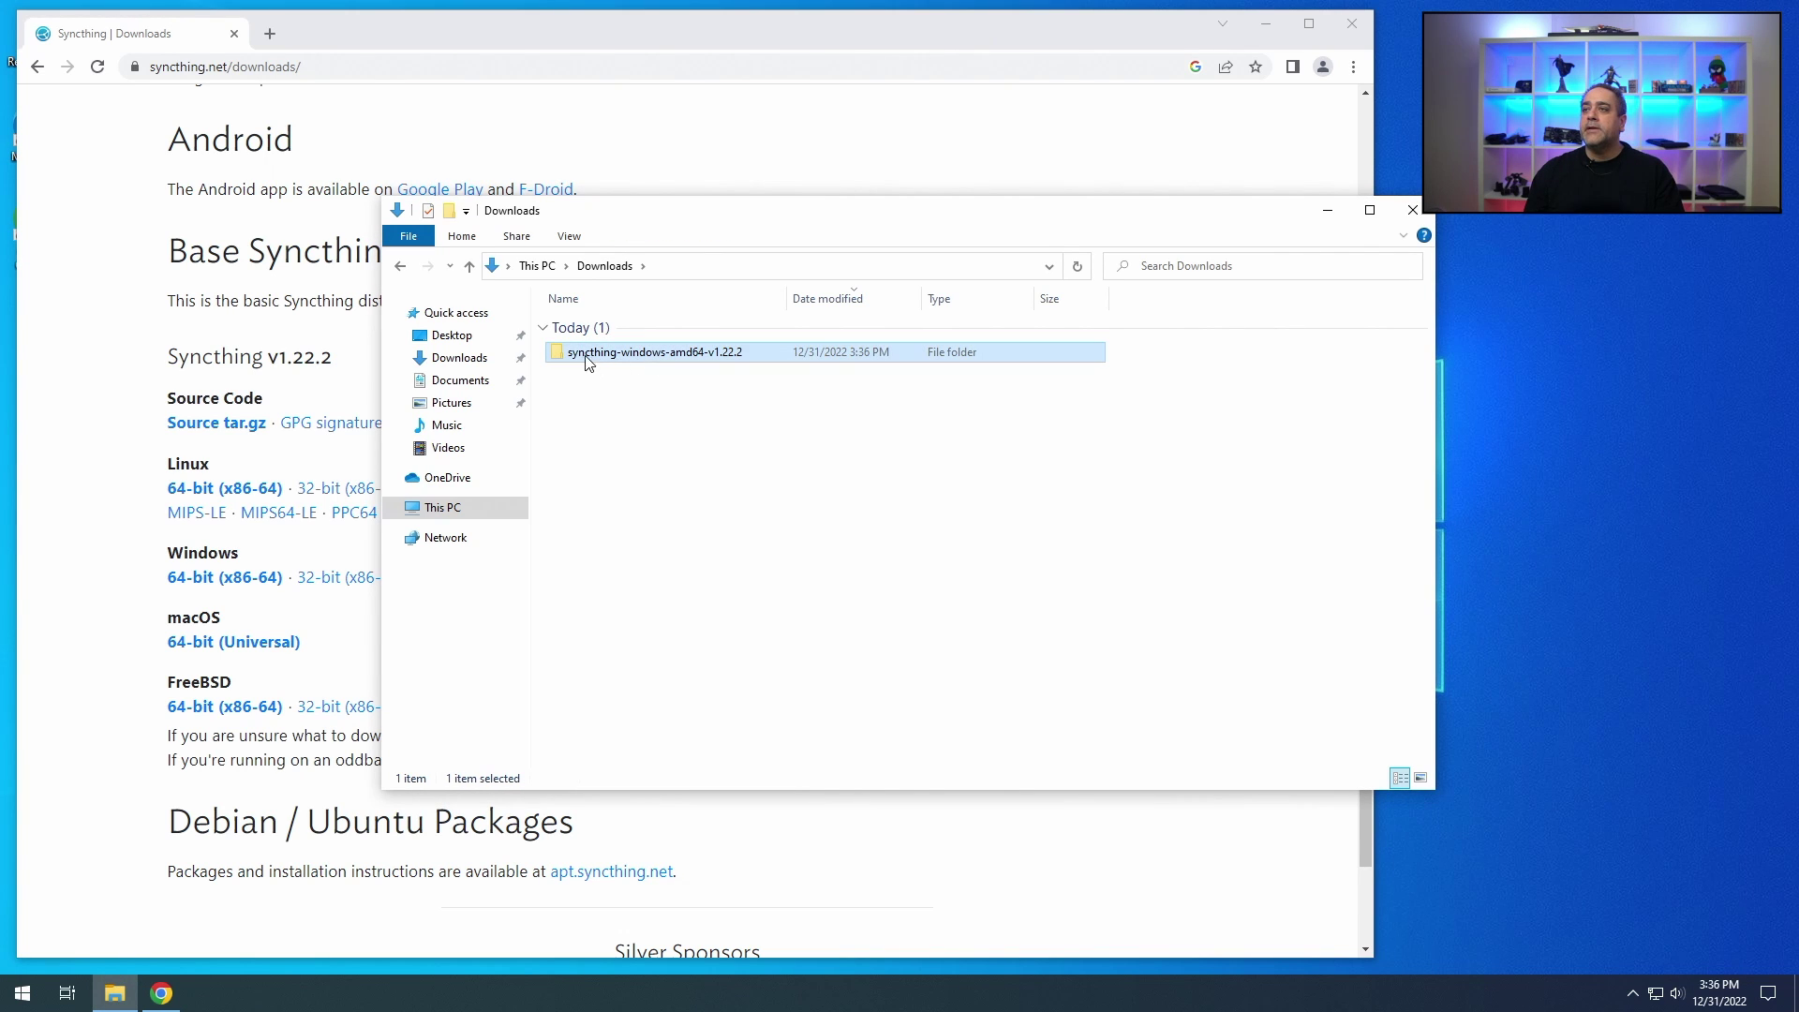
{"action": "double_click", "coordinate": [611, 361]}
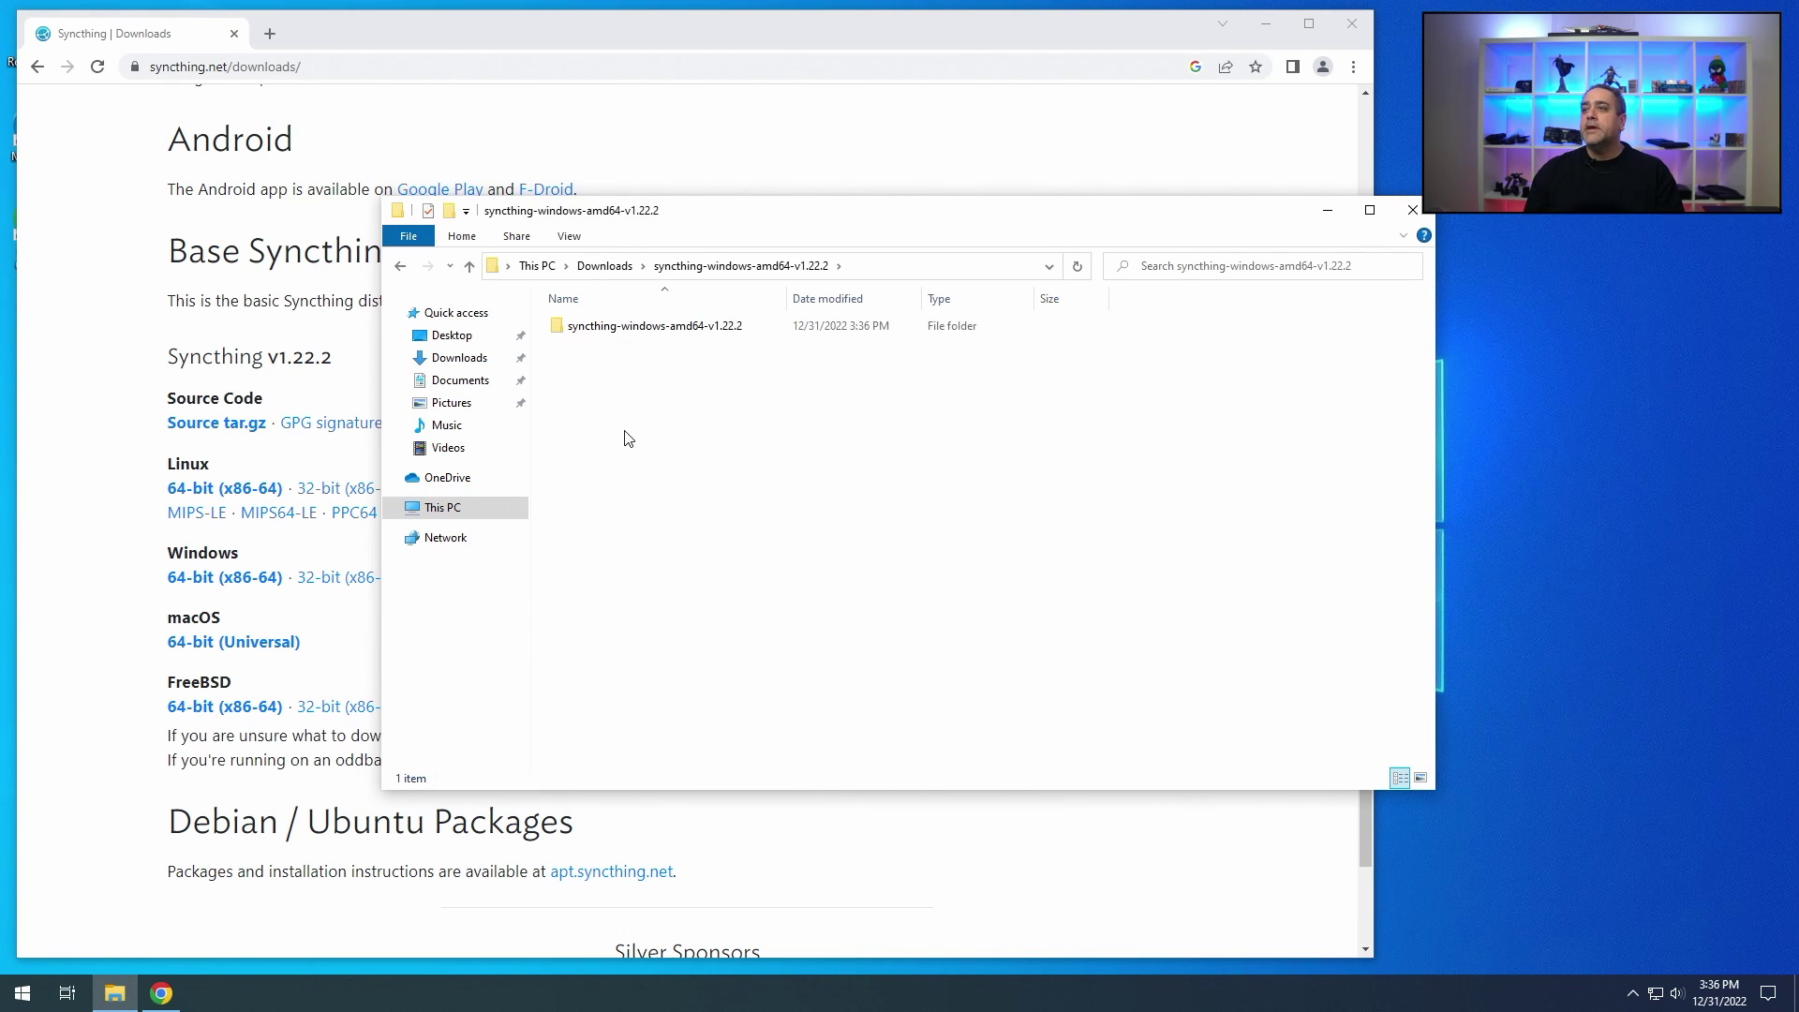
{"action": "double_click", "coordinate": [635, 330]}
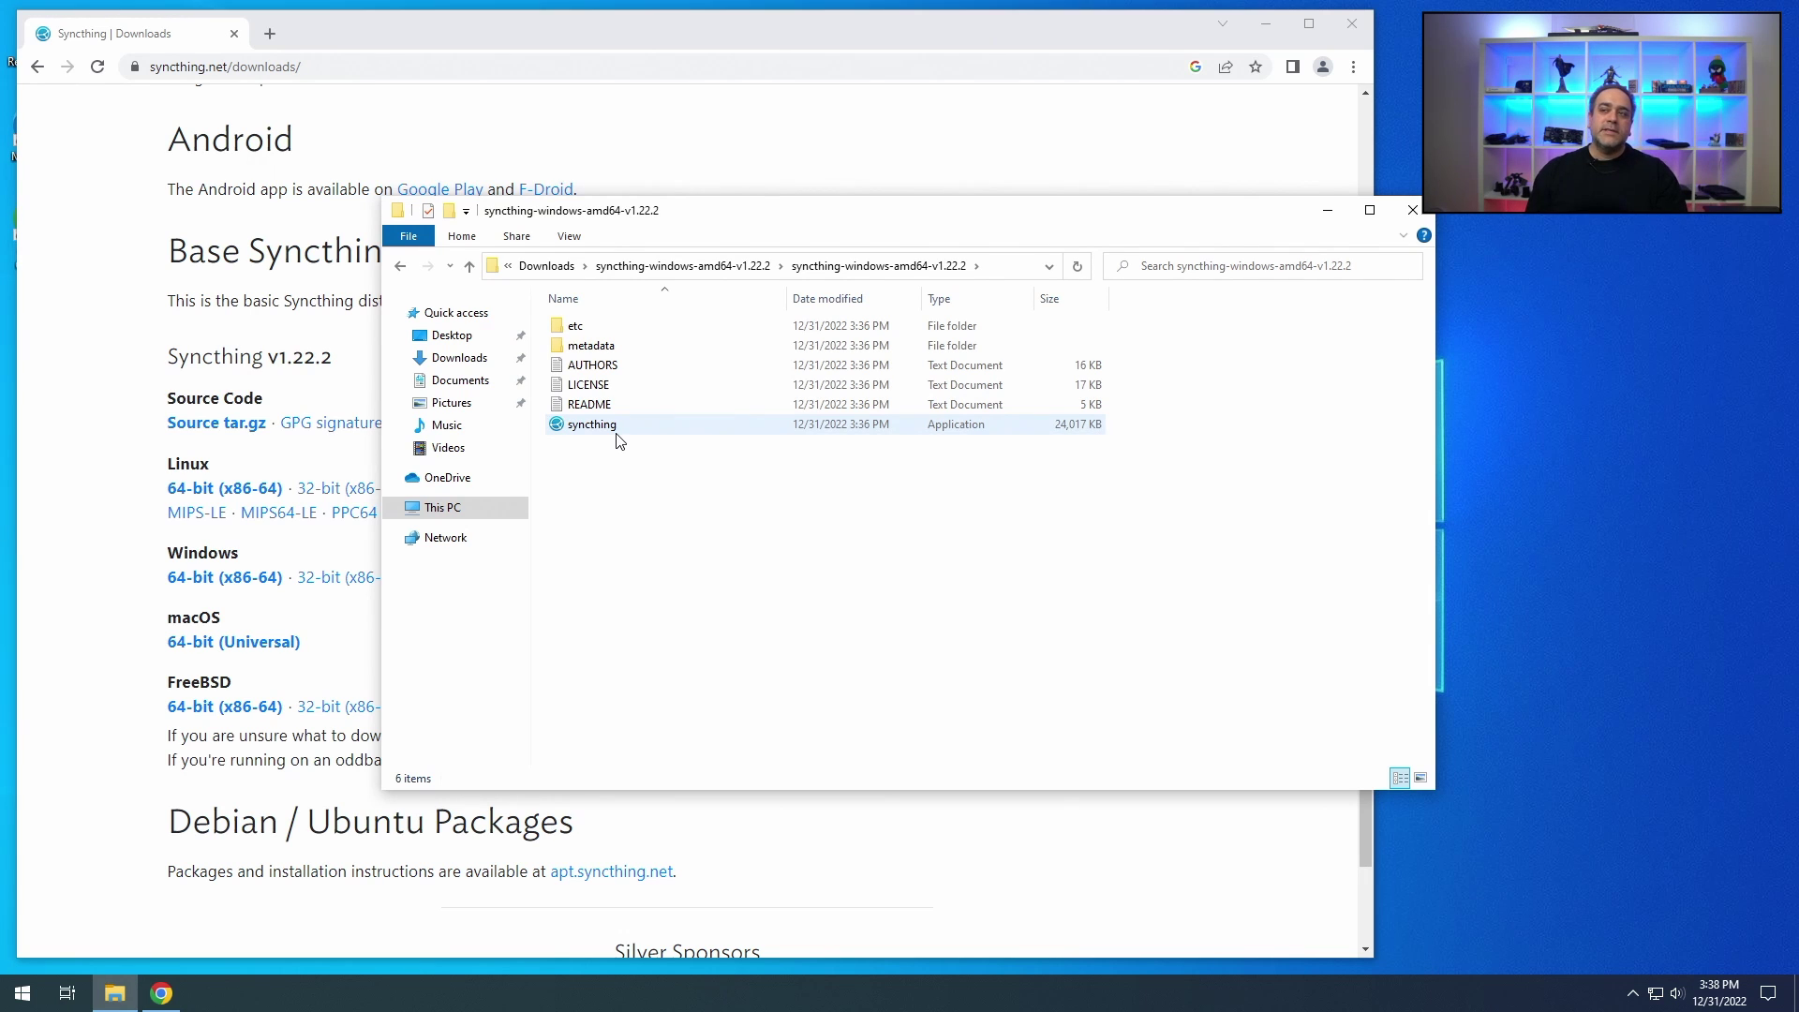
Step: Run syncthing as administrator, choosing Run anyway past the SmartScreen warning
{"action": "left_click", "coordinate": [607, 437]}
{"action": "right_click", "coordinate": [607, 437]}
{"action": "left_click", "coordinate": [643, 464]}
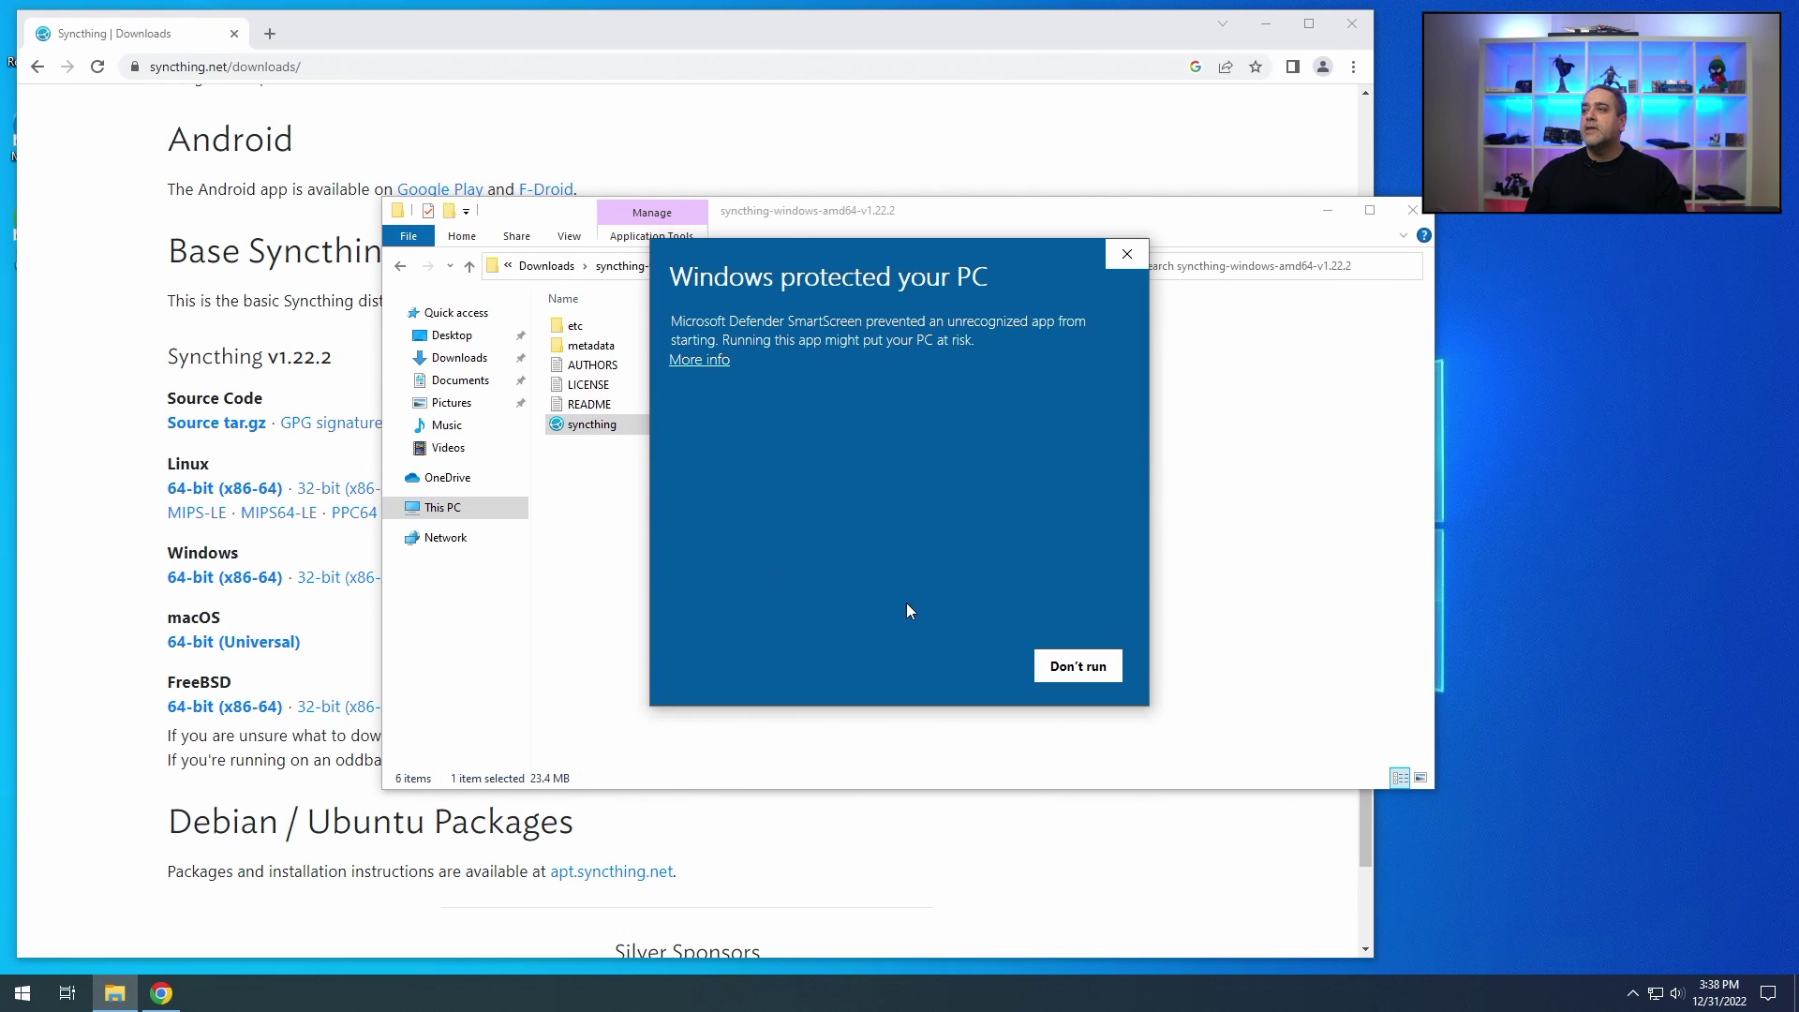
{"action": "left_click", "coordinate": [710, 362]}
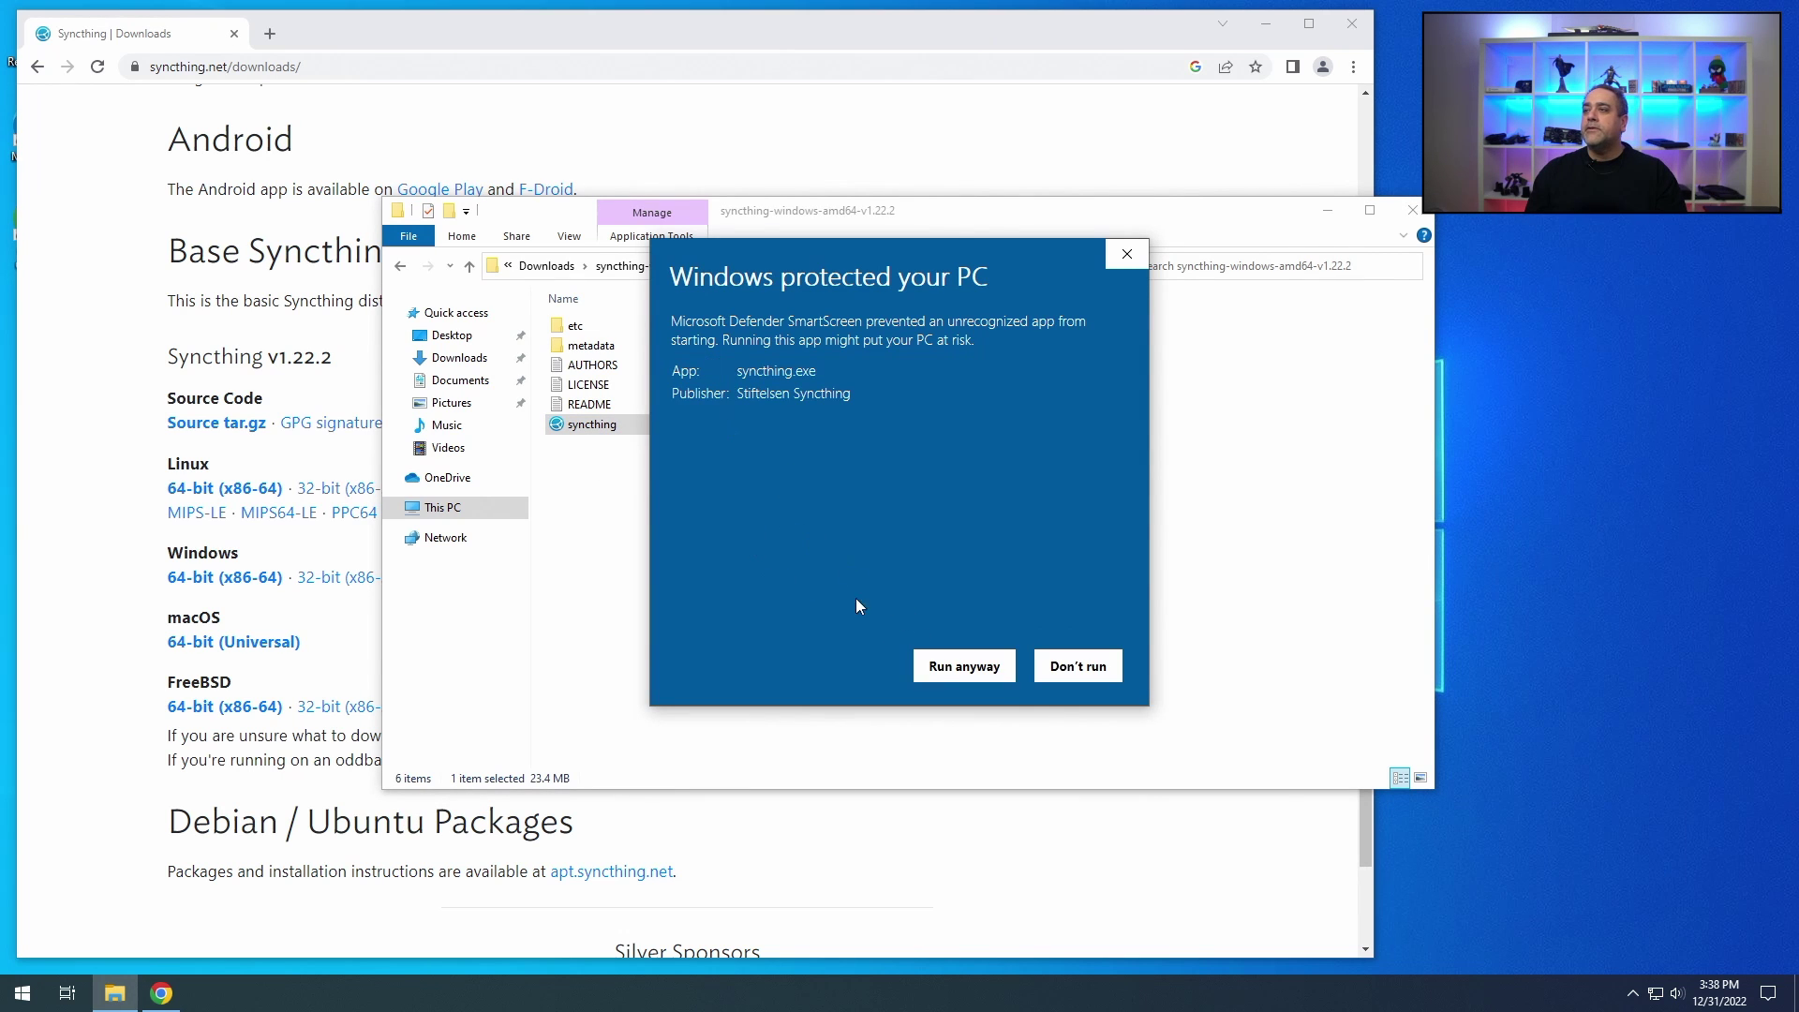
{"action": "left_click", "coordinate": [972, 673]}
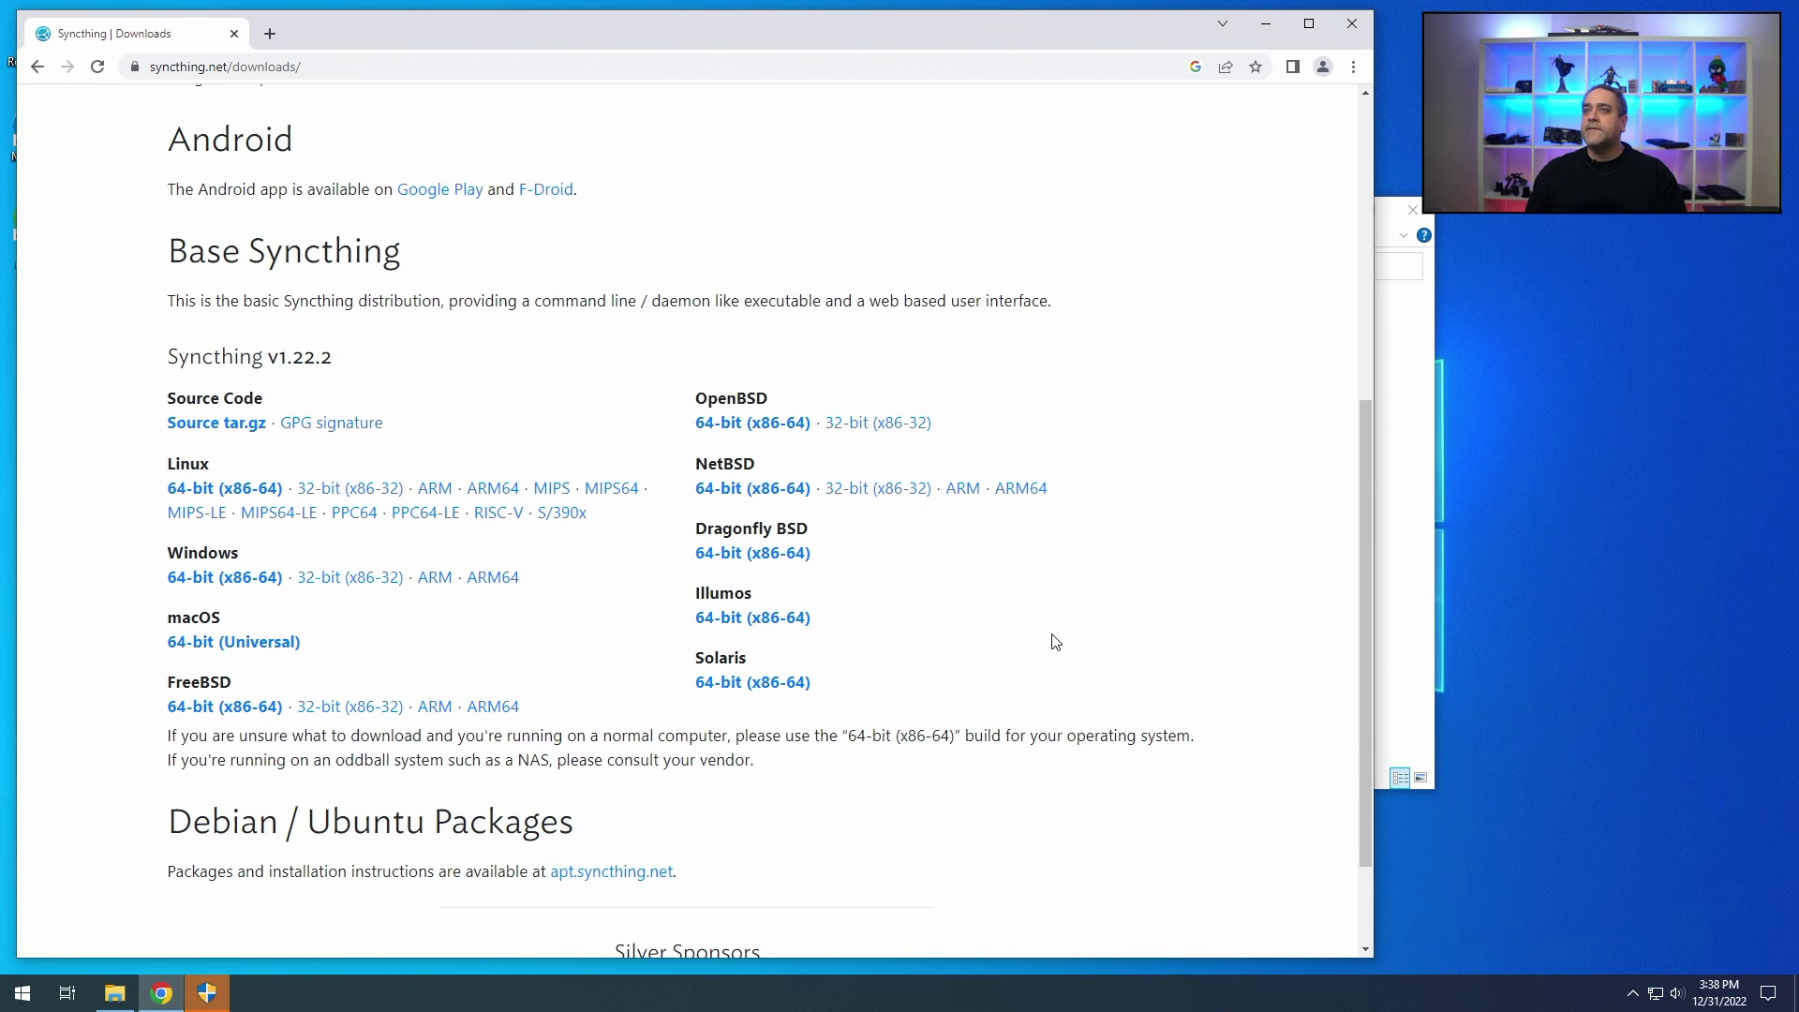
Step: Approve the UAC permission prompt and allow Syncthing through the firewall
{"action": "left_click", "coordinate": [204, 992]}
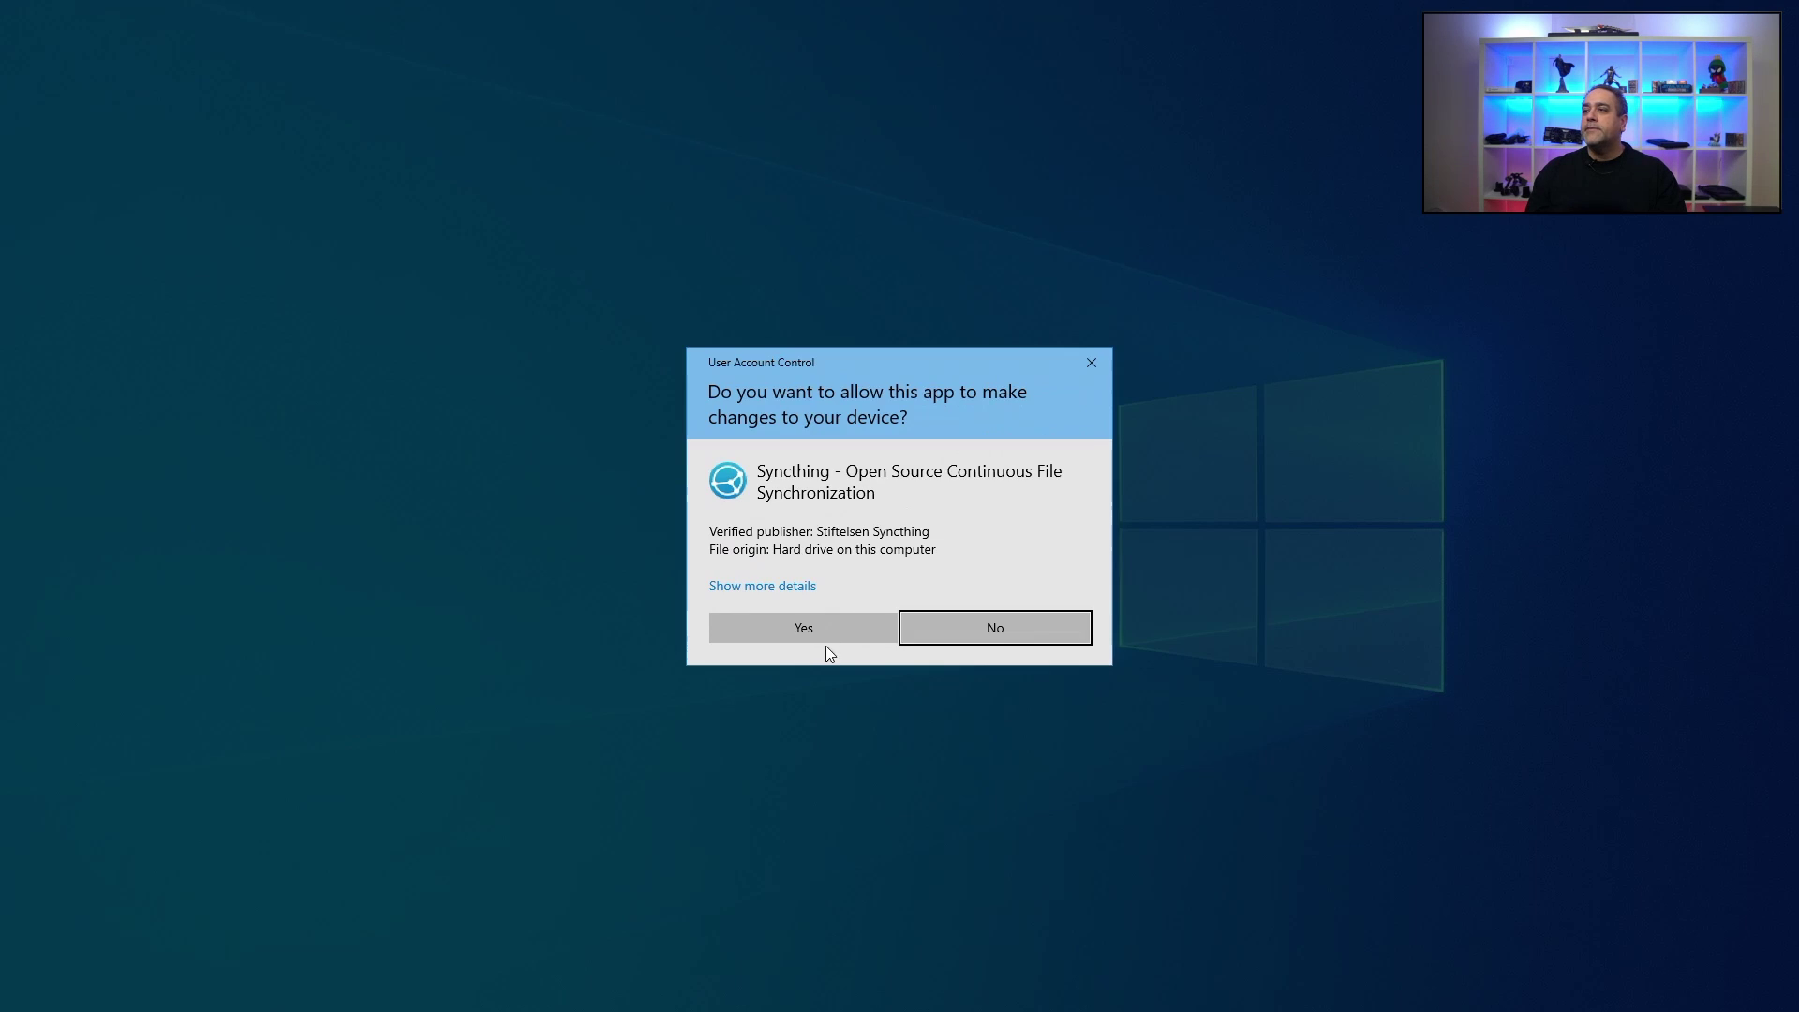
{"action": "left_click", "coordinate": [829, 646]}
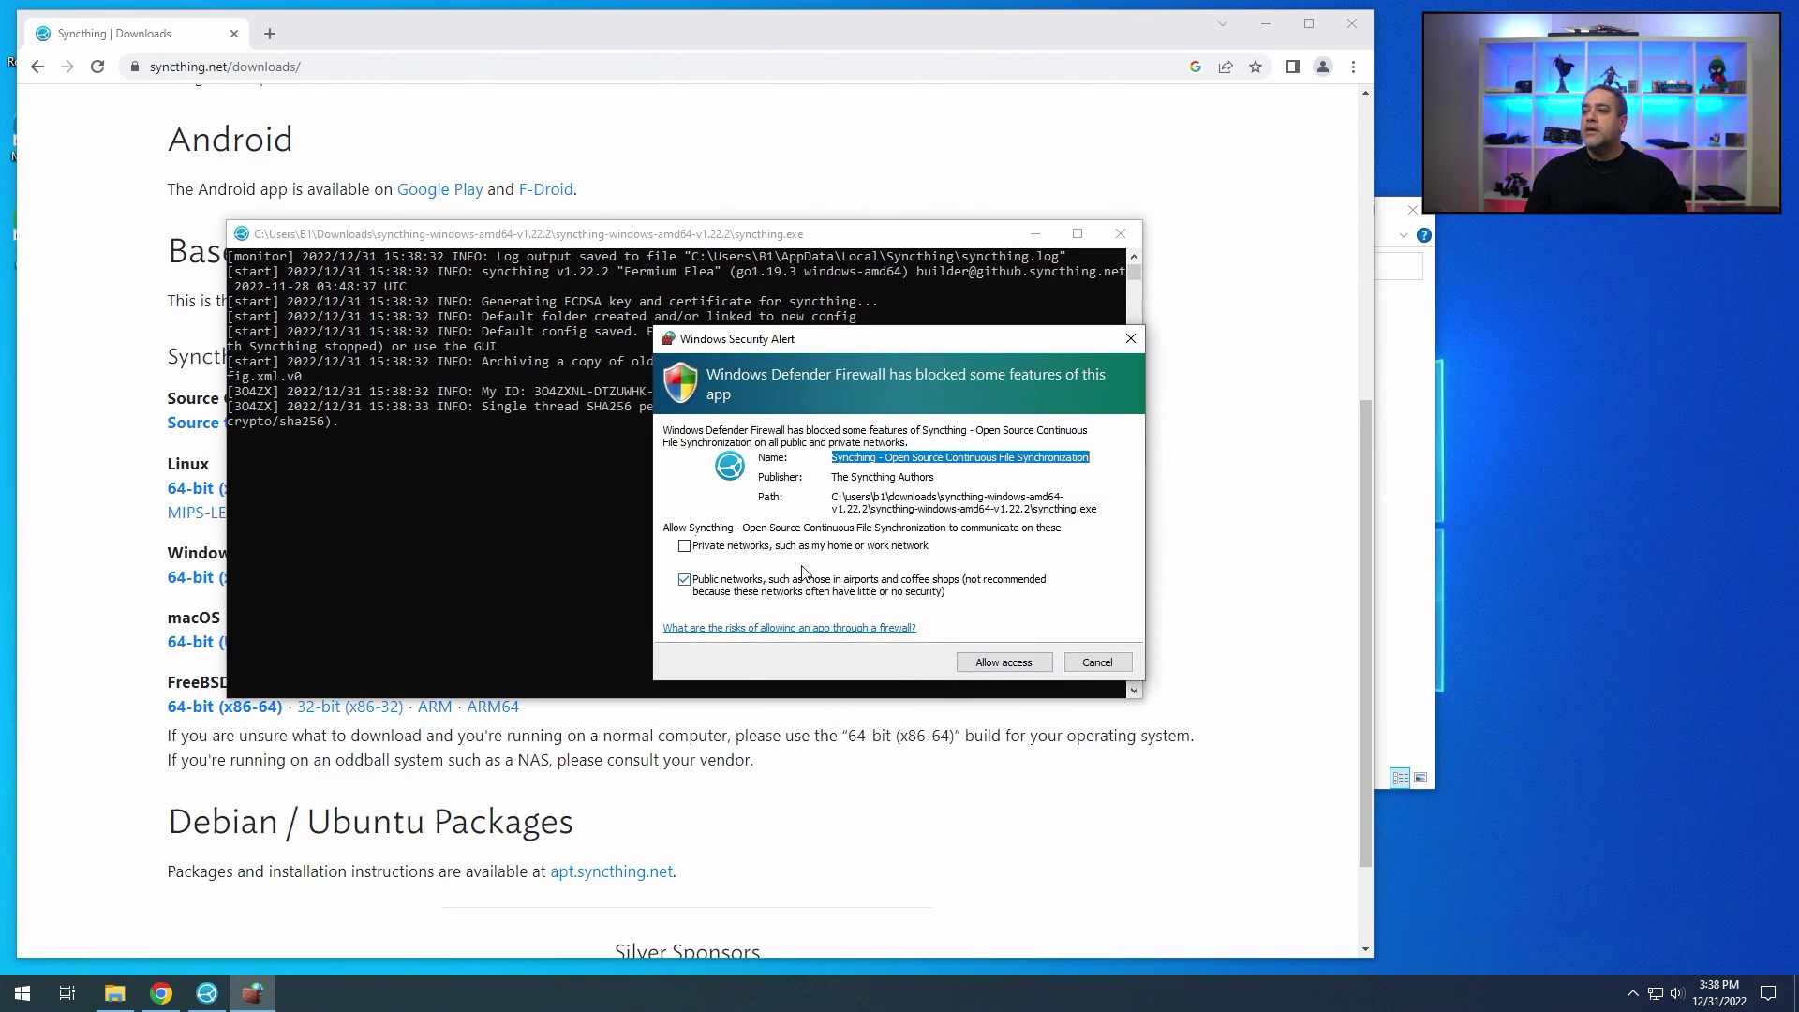
{"action": "left_click", "coordinate": [1000, 667]}
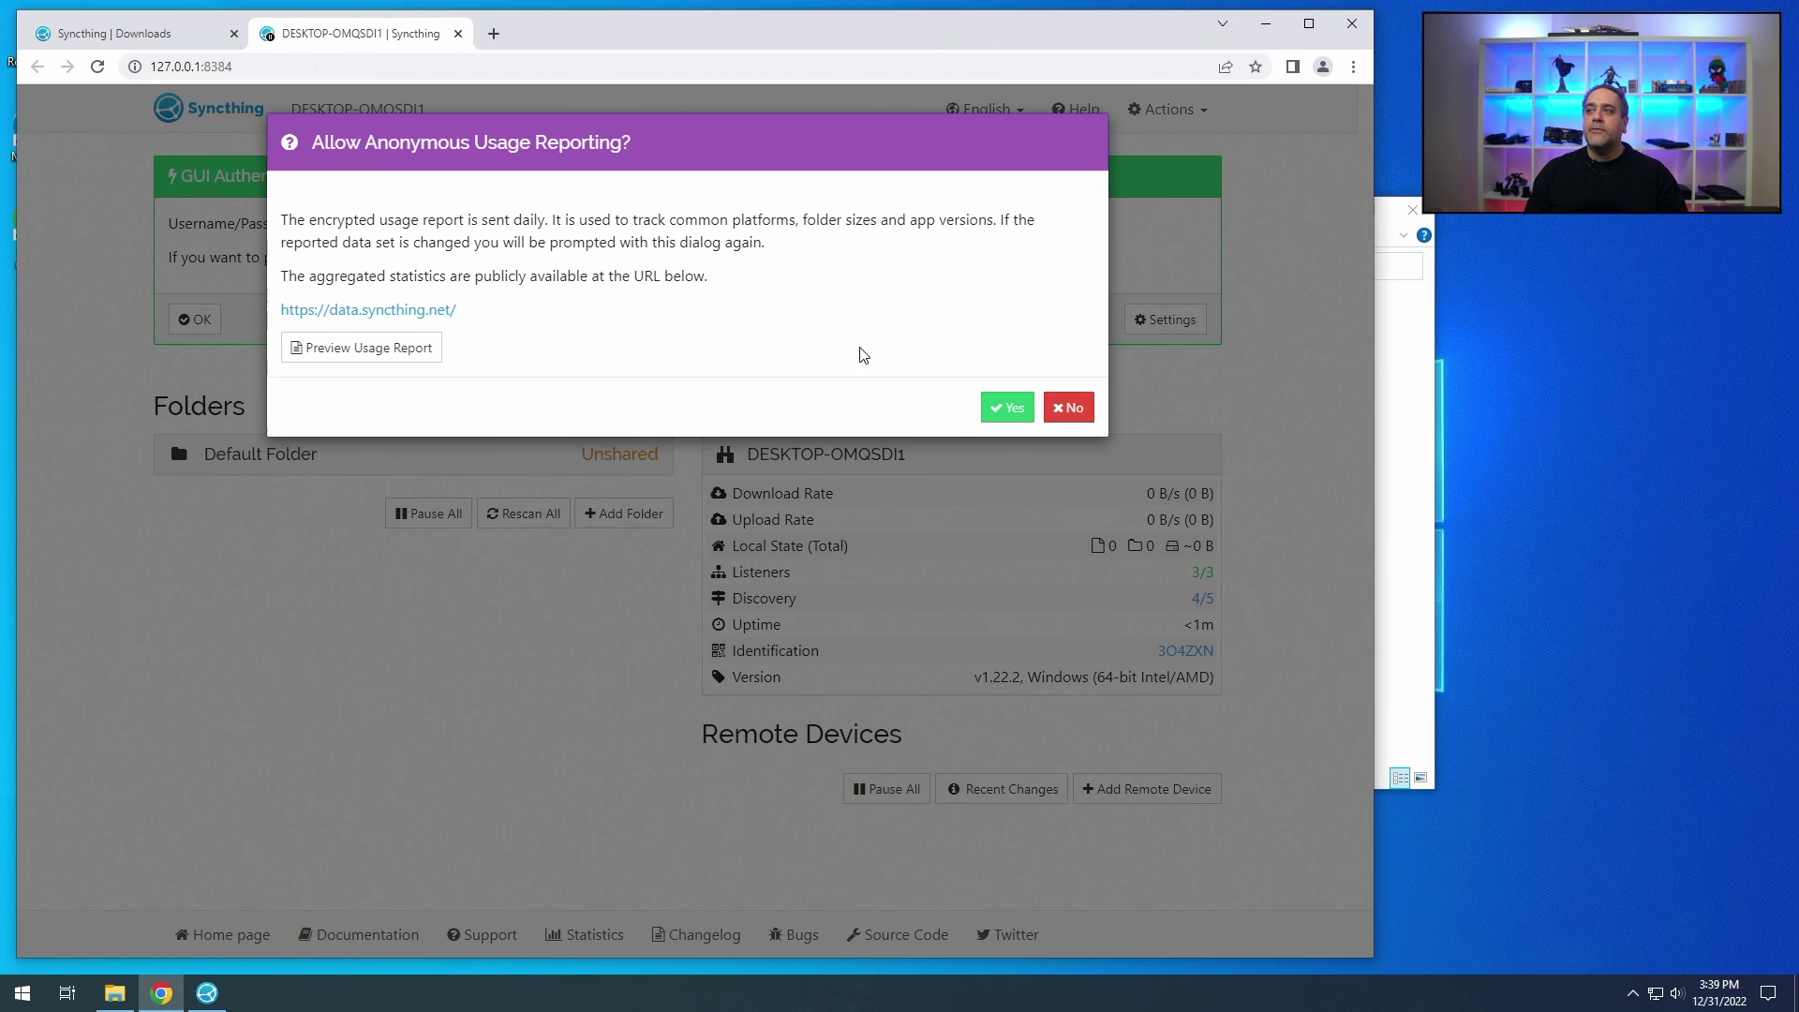
Step: Decline anonymous usage reporting in Syncthing
{"action": "left_click", "coordinate": [1068, 408]}
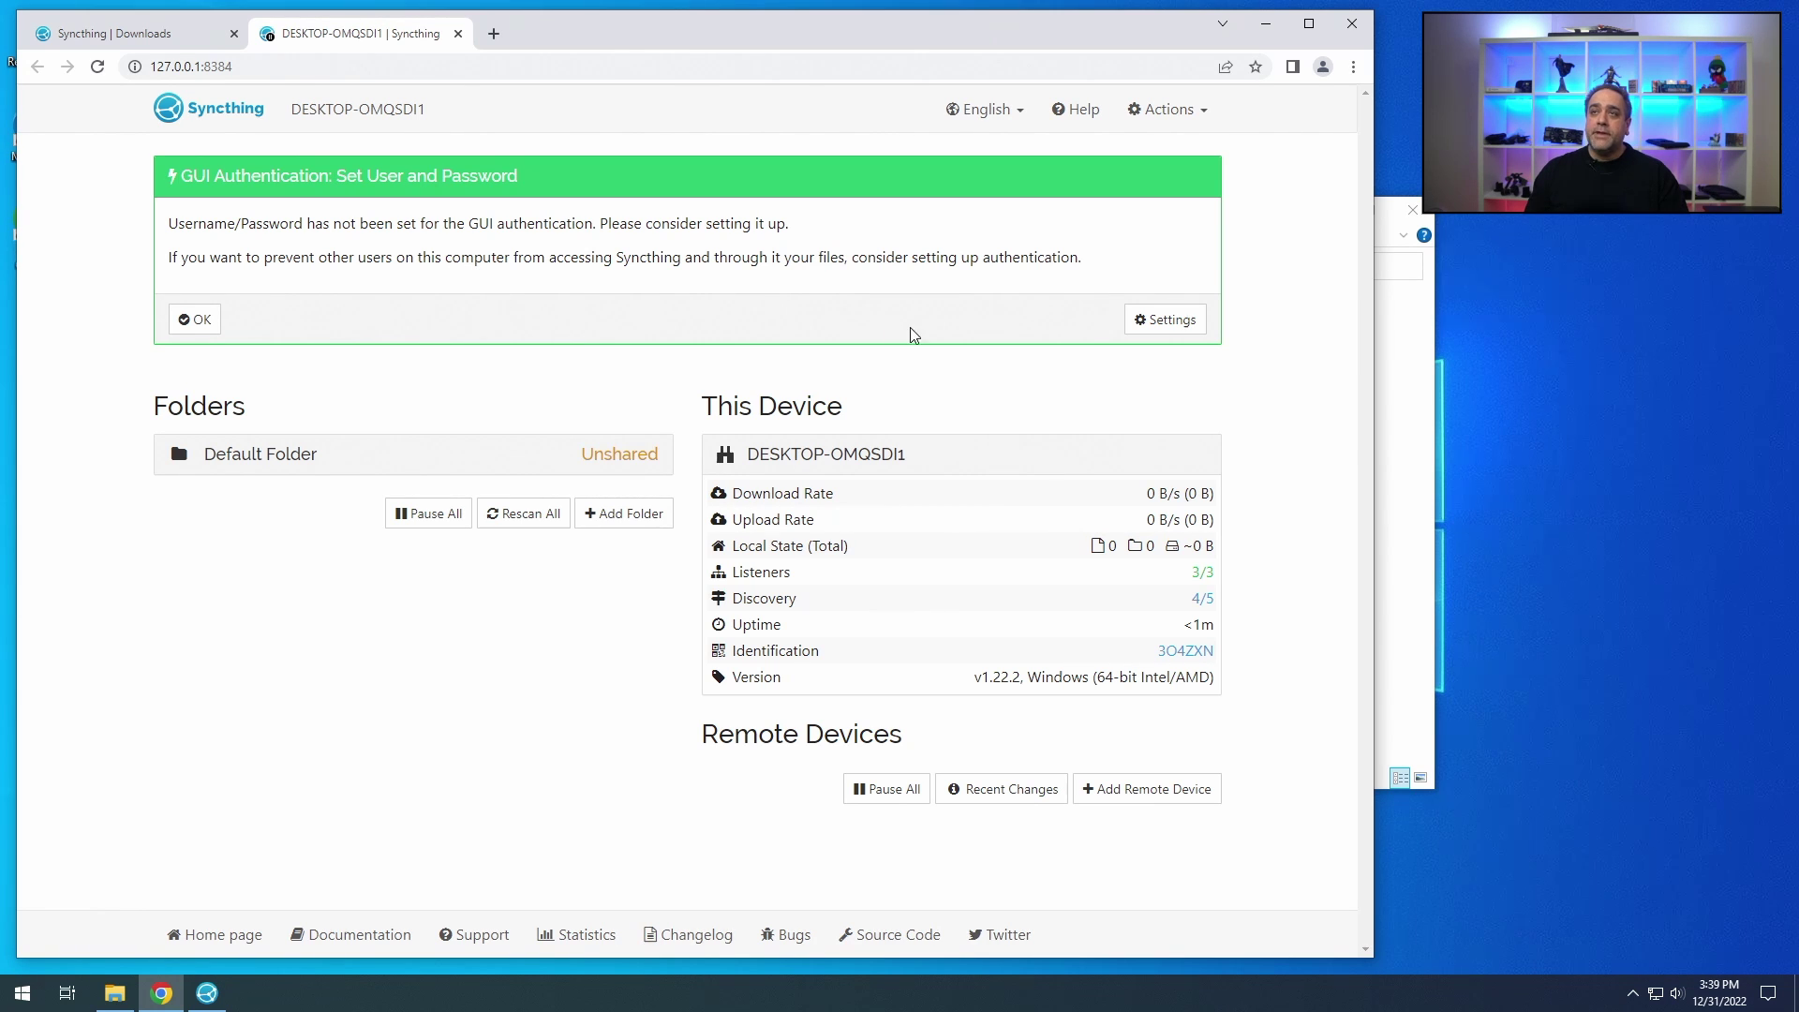
Step: In Settings > GUI, enter the GUI Authentication User name
{"action": "left_click", "coordinate": [1131, 323]}
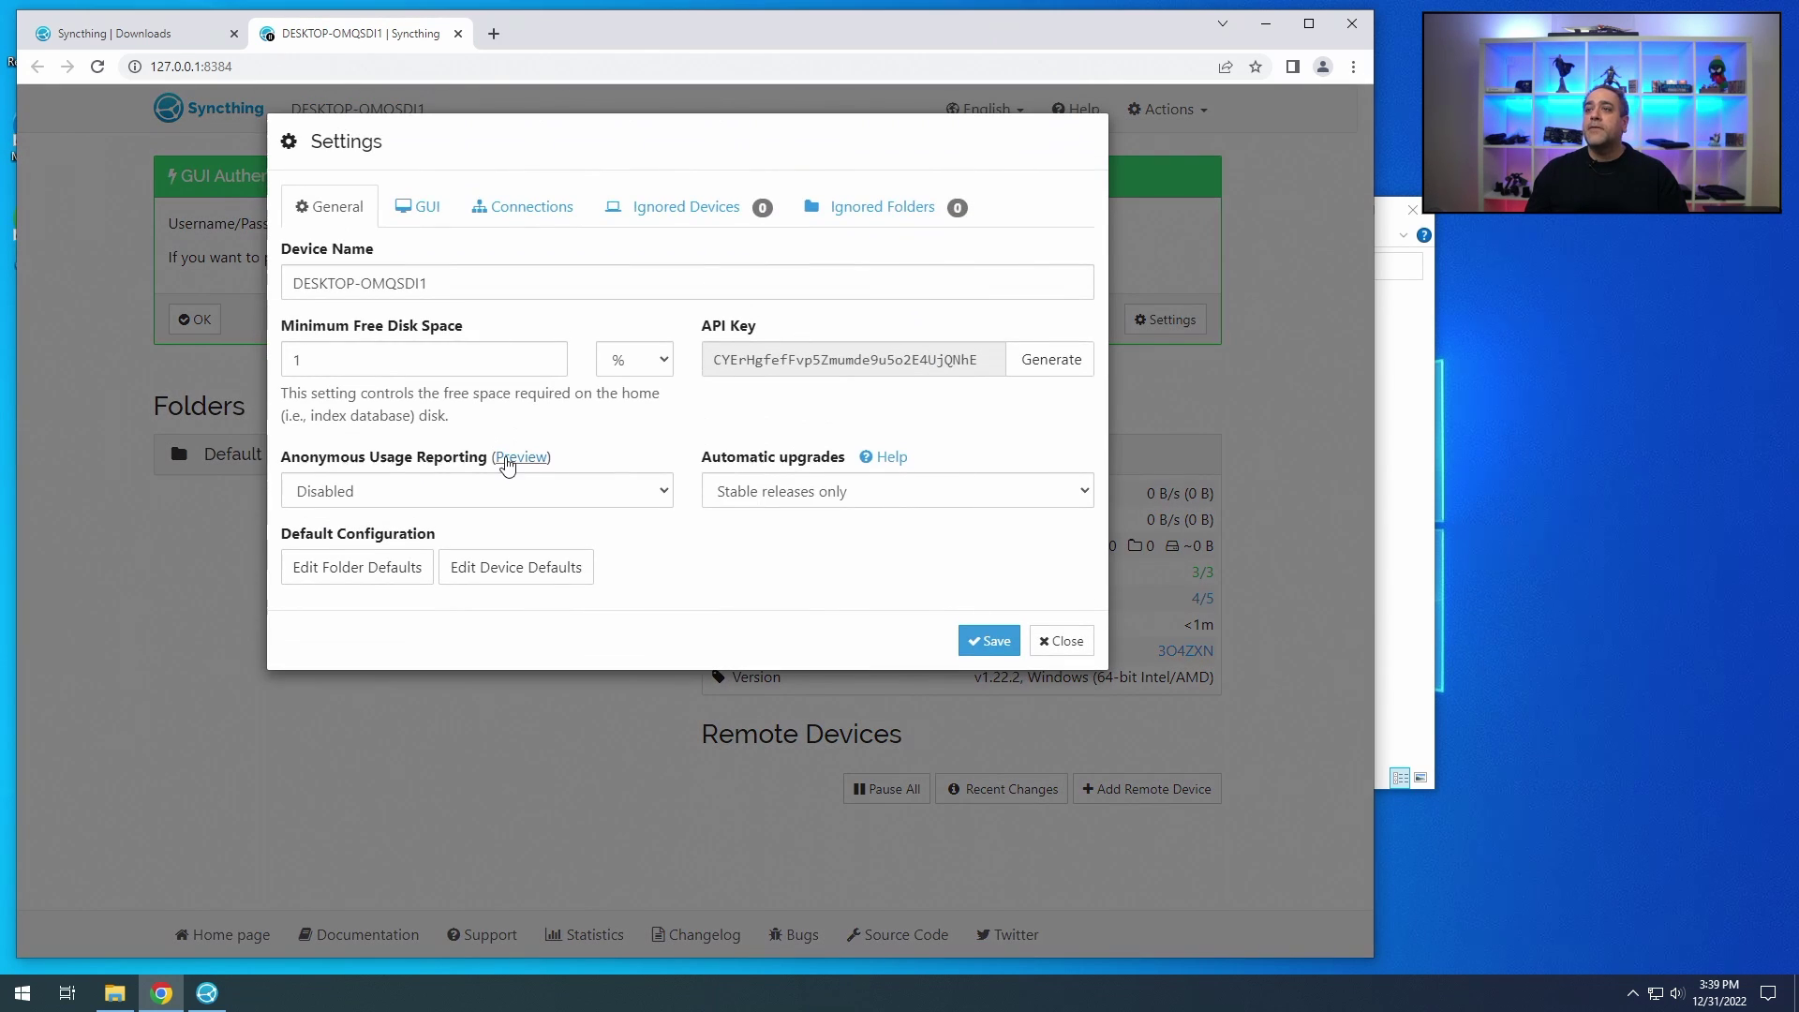
{"action": "left_click", "coordinate": [418, 213]}
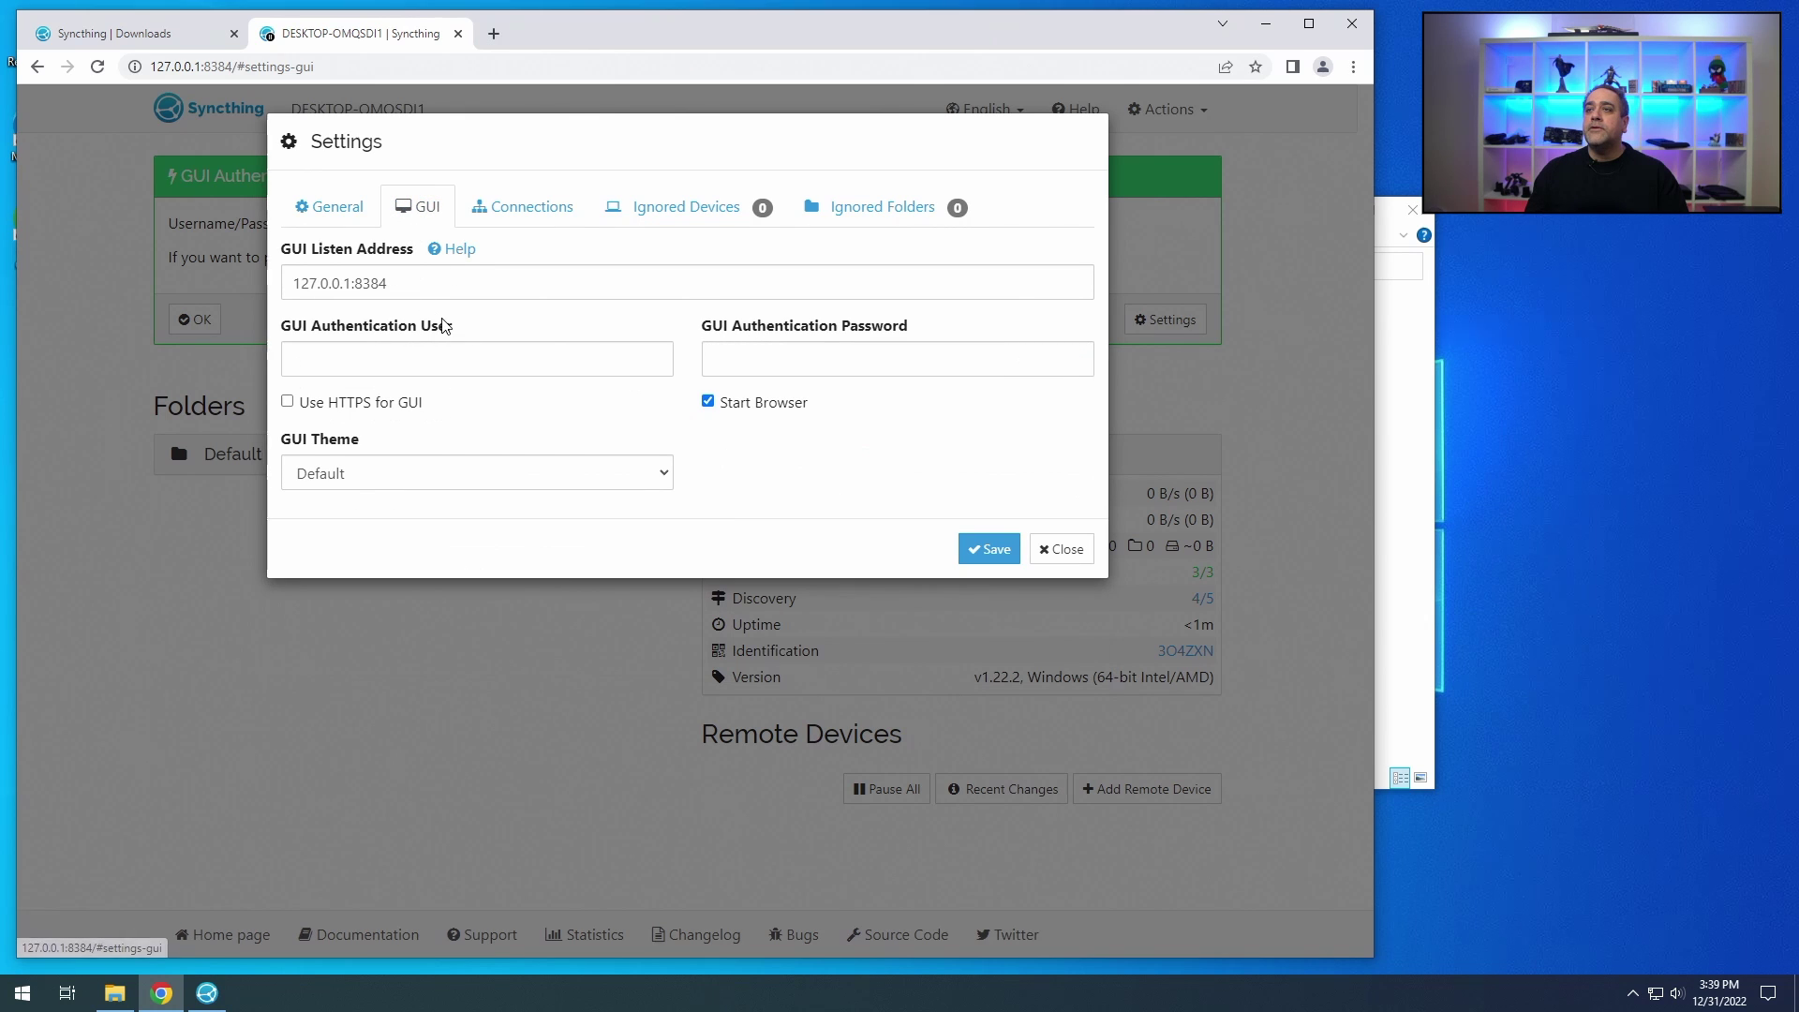
{"action": "left_click", "coordinate": [469, 365]}
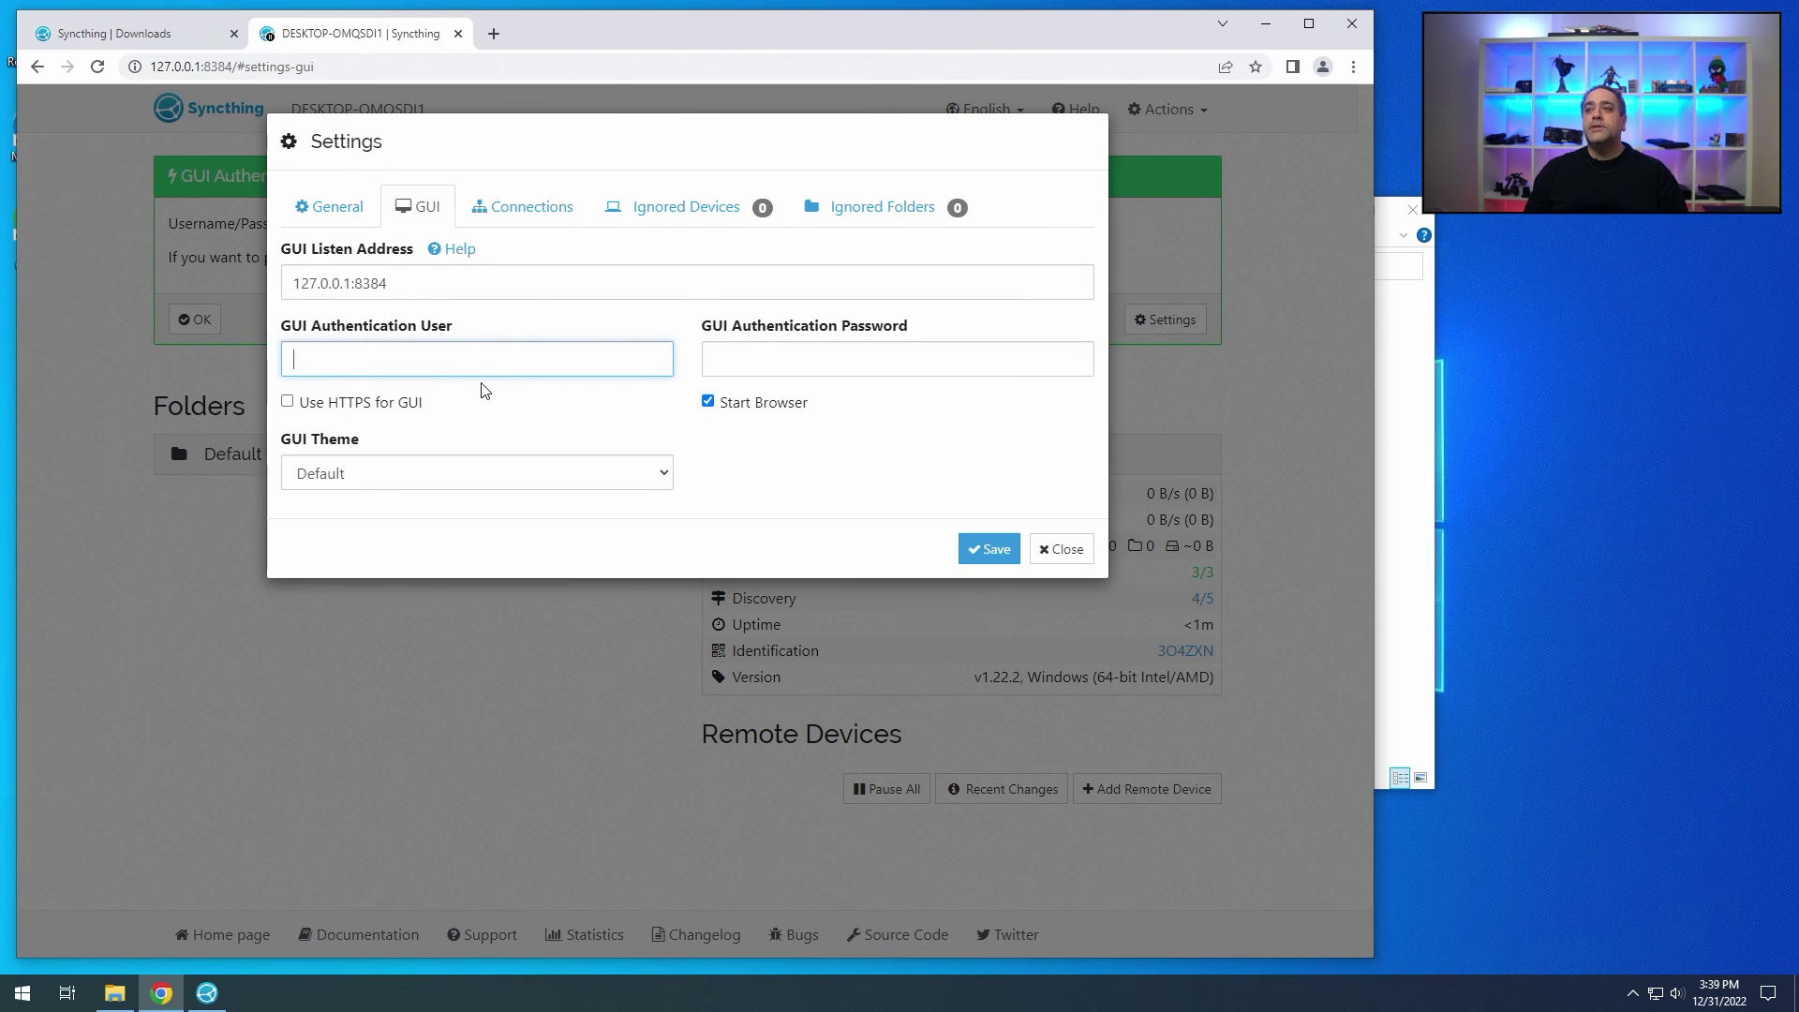
{"action": "type", "text": "Brian"}
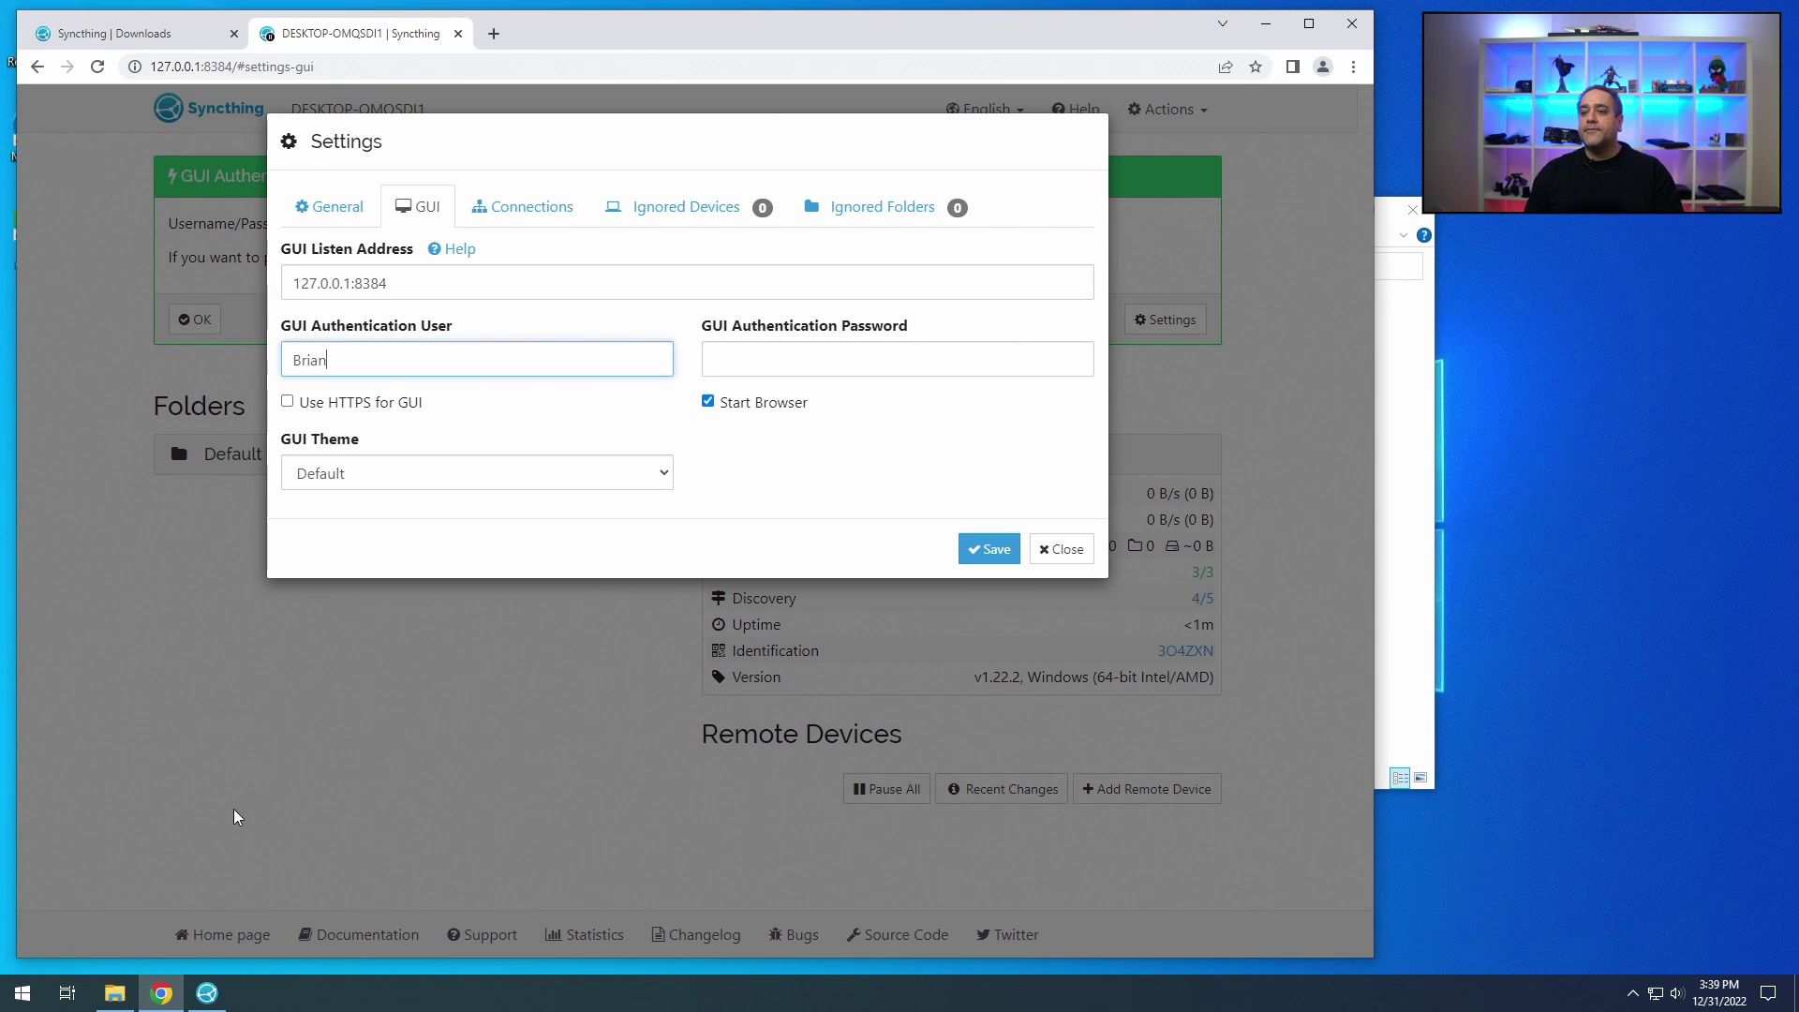
Step: Generate a random password on a password generator page and copy it
{"action": "left_click", "coordinate": [33, 984]}
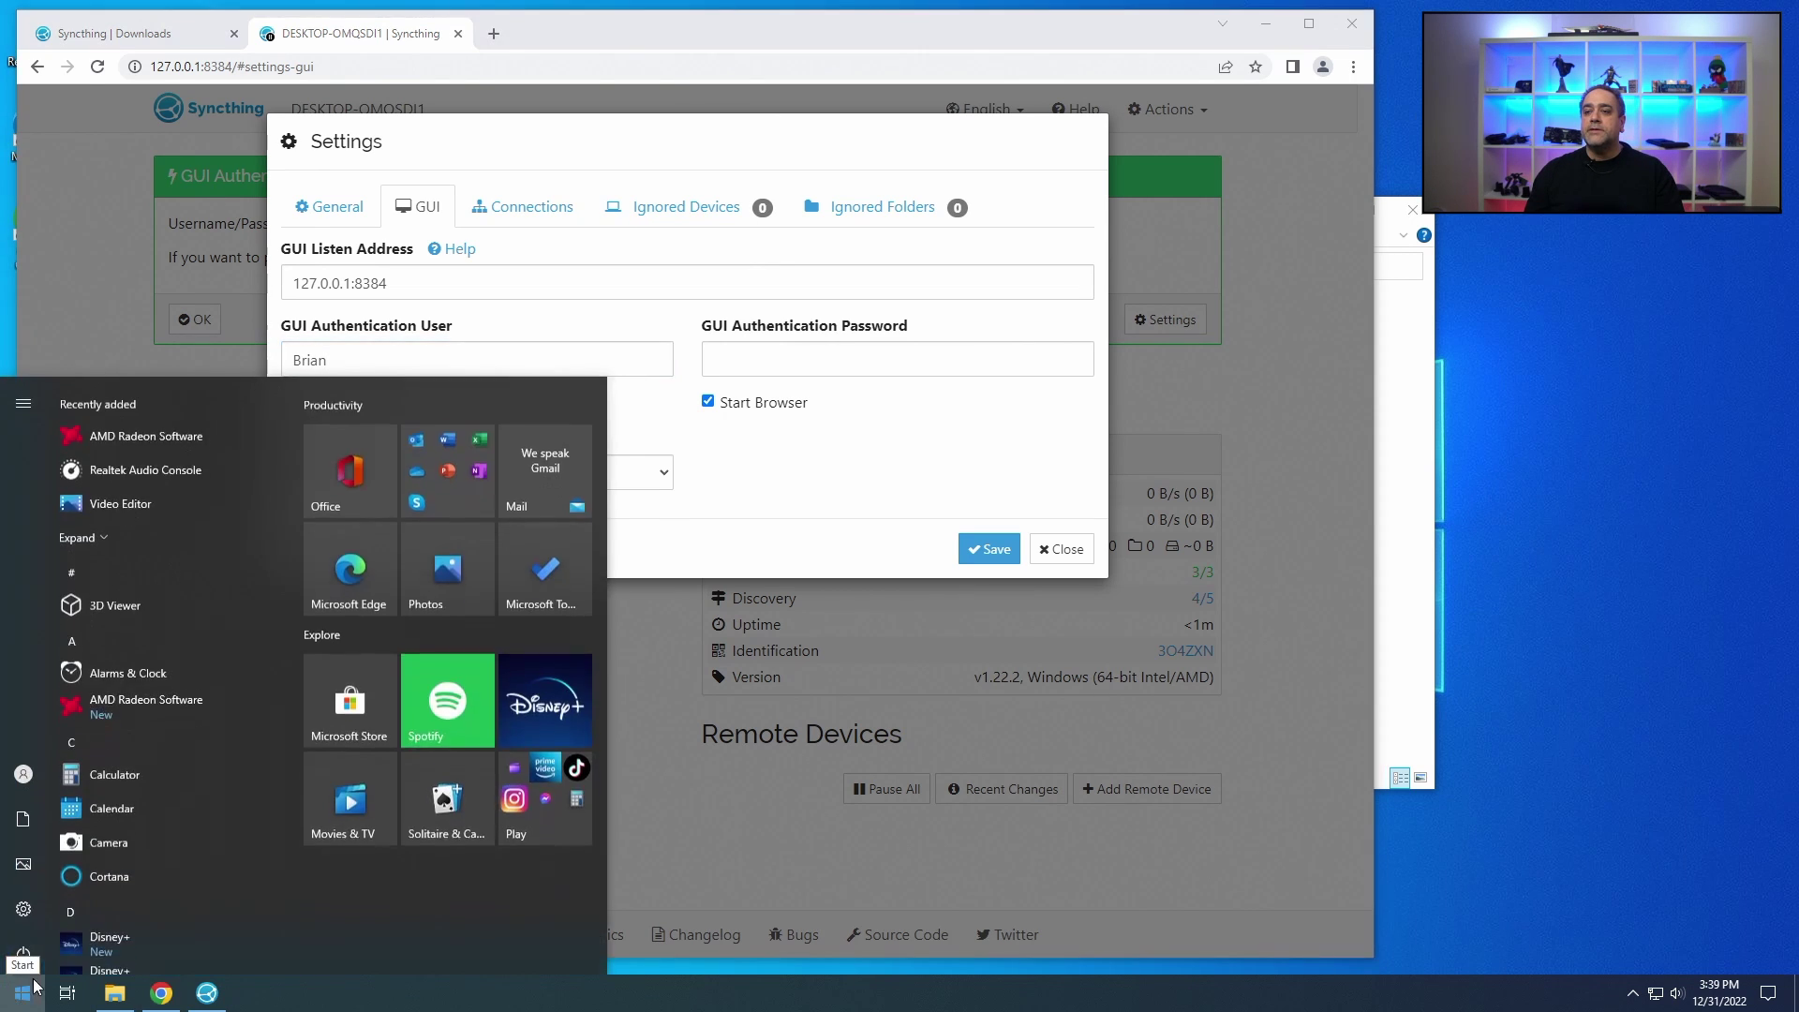
{"action": "left_click", "coordinate": [419, 692]}
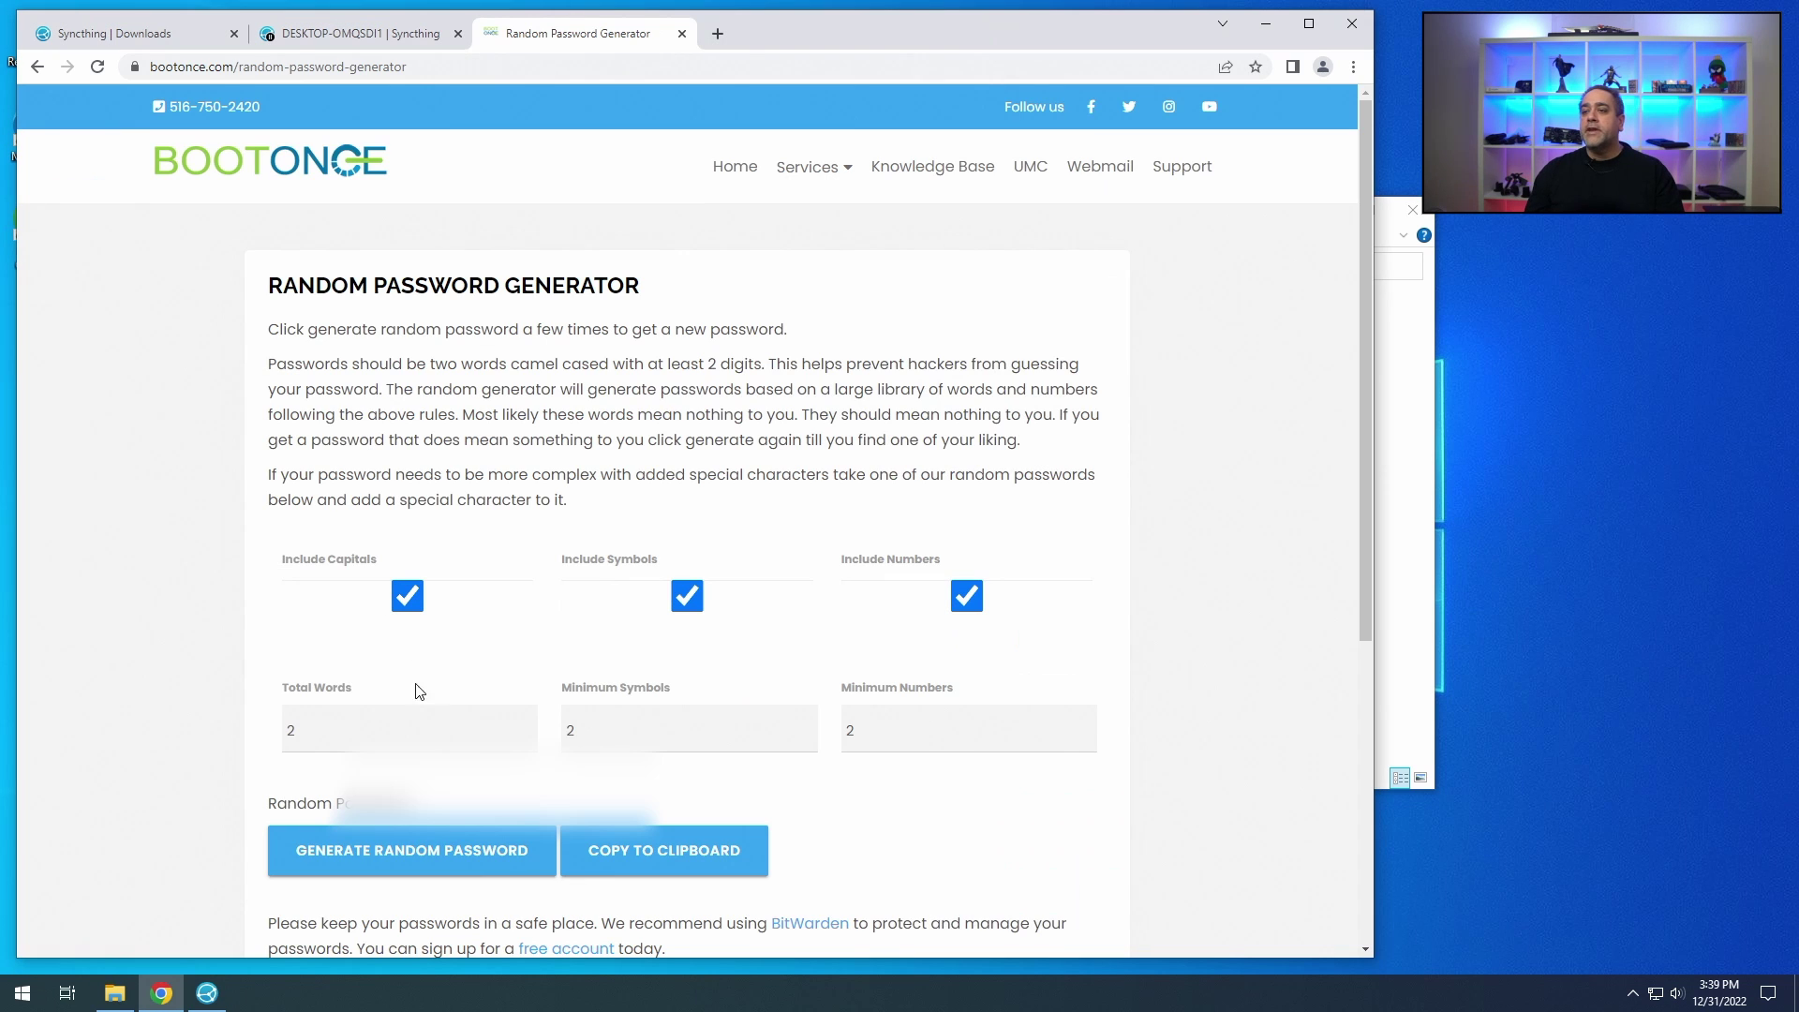
{"action": "left_click", "coordinate": [477, 851]}
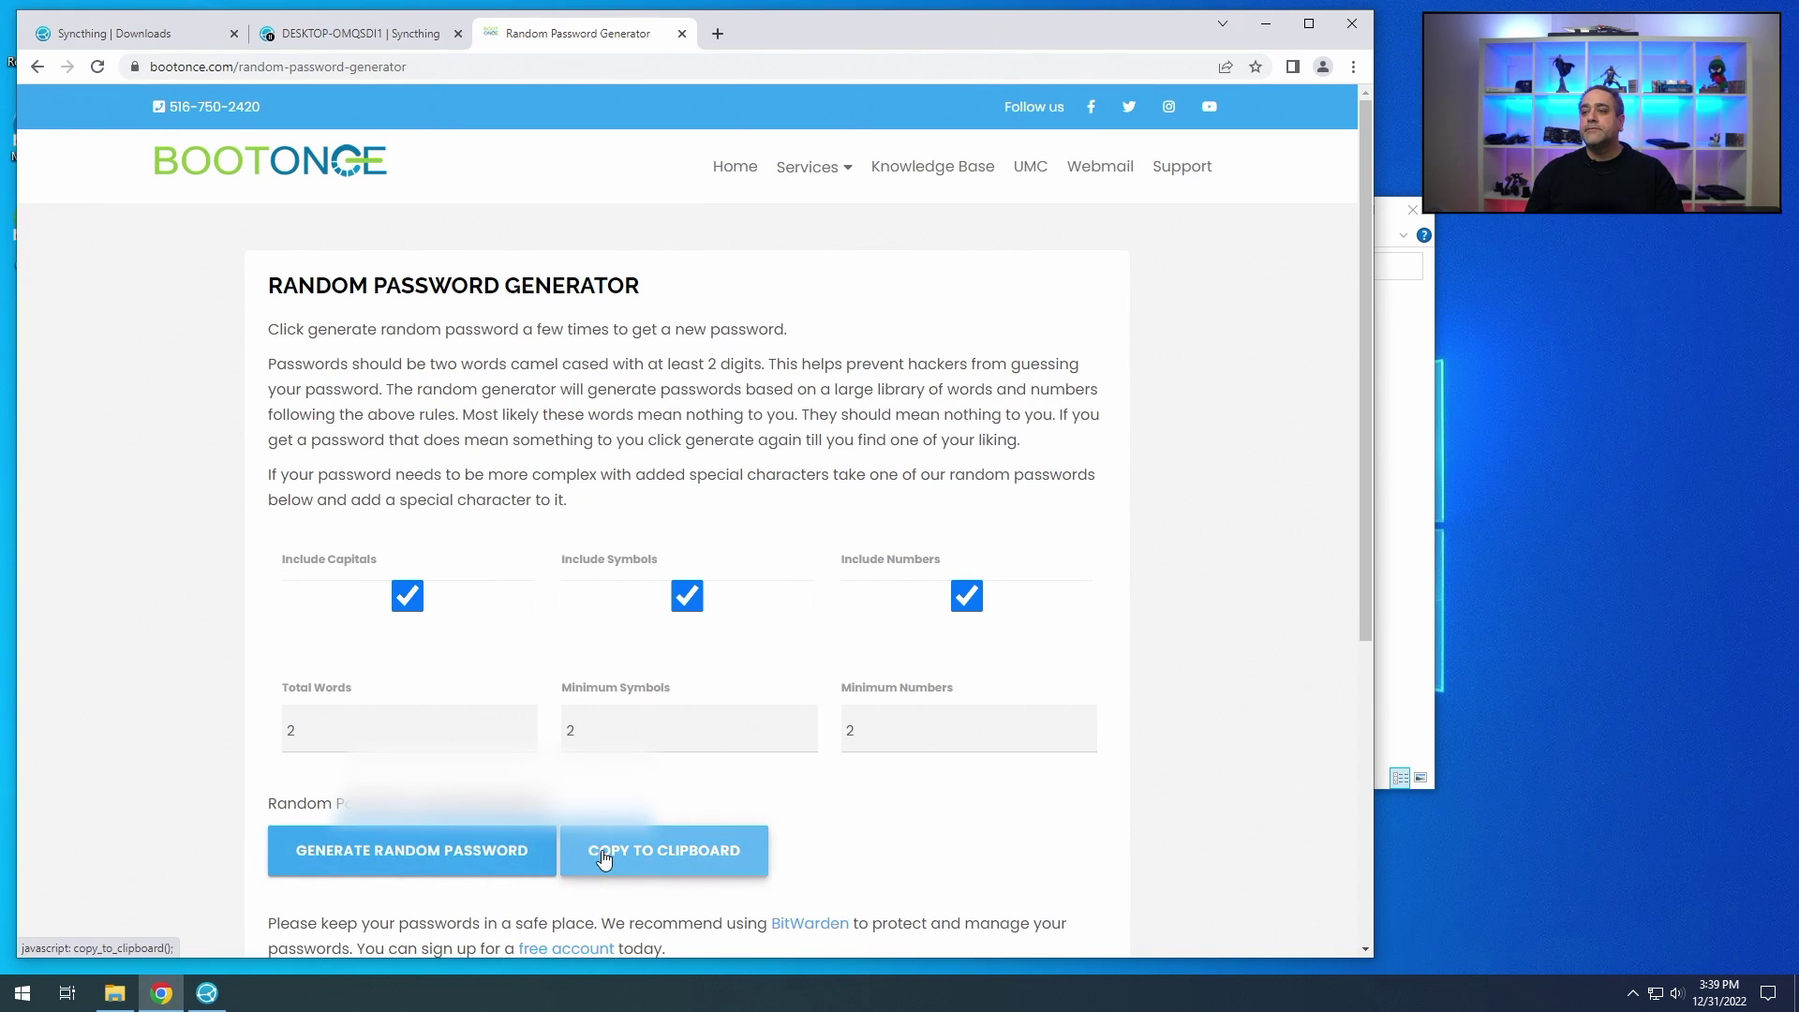
{"action": "left_click", "coordinate": [604, 852]}
{"action": "left_click", "coordinate": [691, 626]}
{"action": "left_click_drag", "start_coordinate": [472, 174], "coordinate": [1368, 360]}
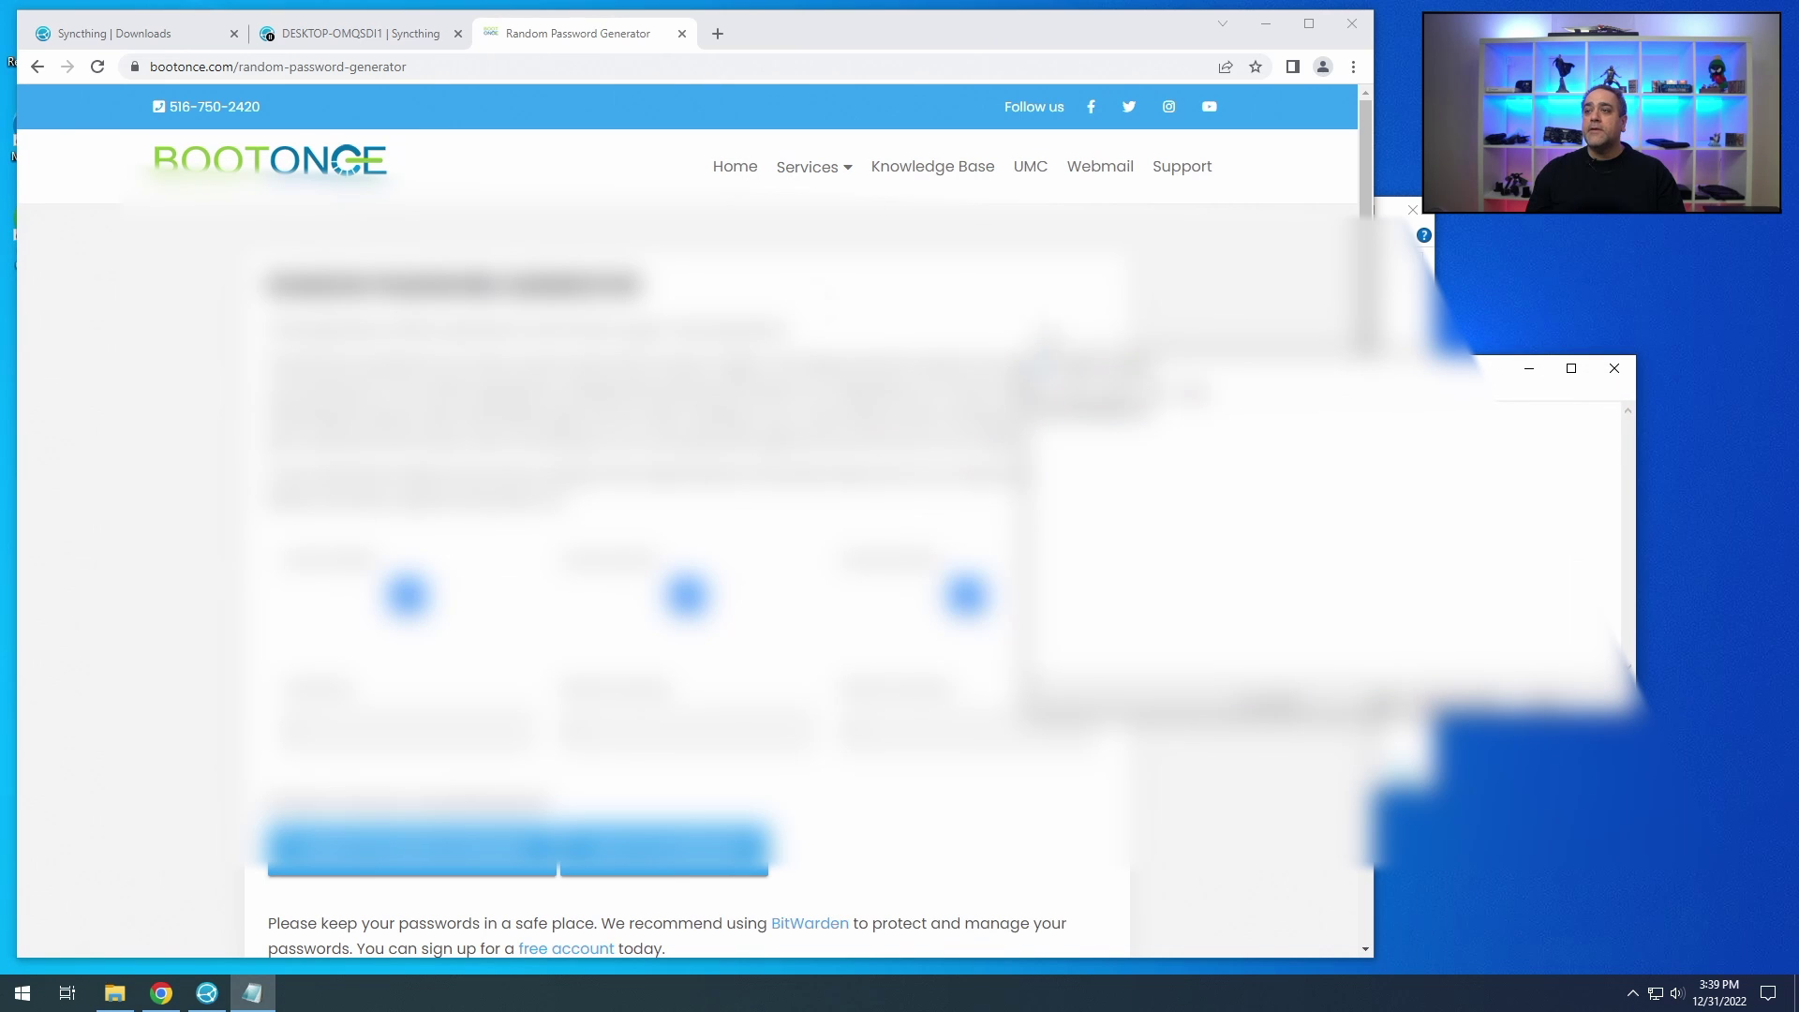
Step: Paste the generated password as the GUI Authentication Password and save
{"action": "left_click", "coordinate": [356, 33]}
{"action": "left_click", "coordinate": [895, 373]}
{"action": "key", "text": "ctrl+v"}
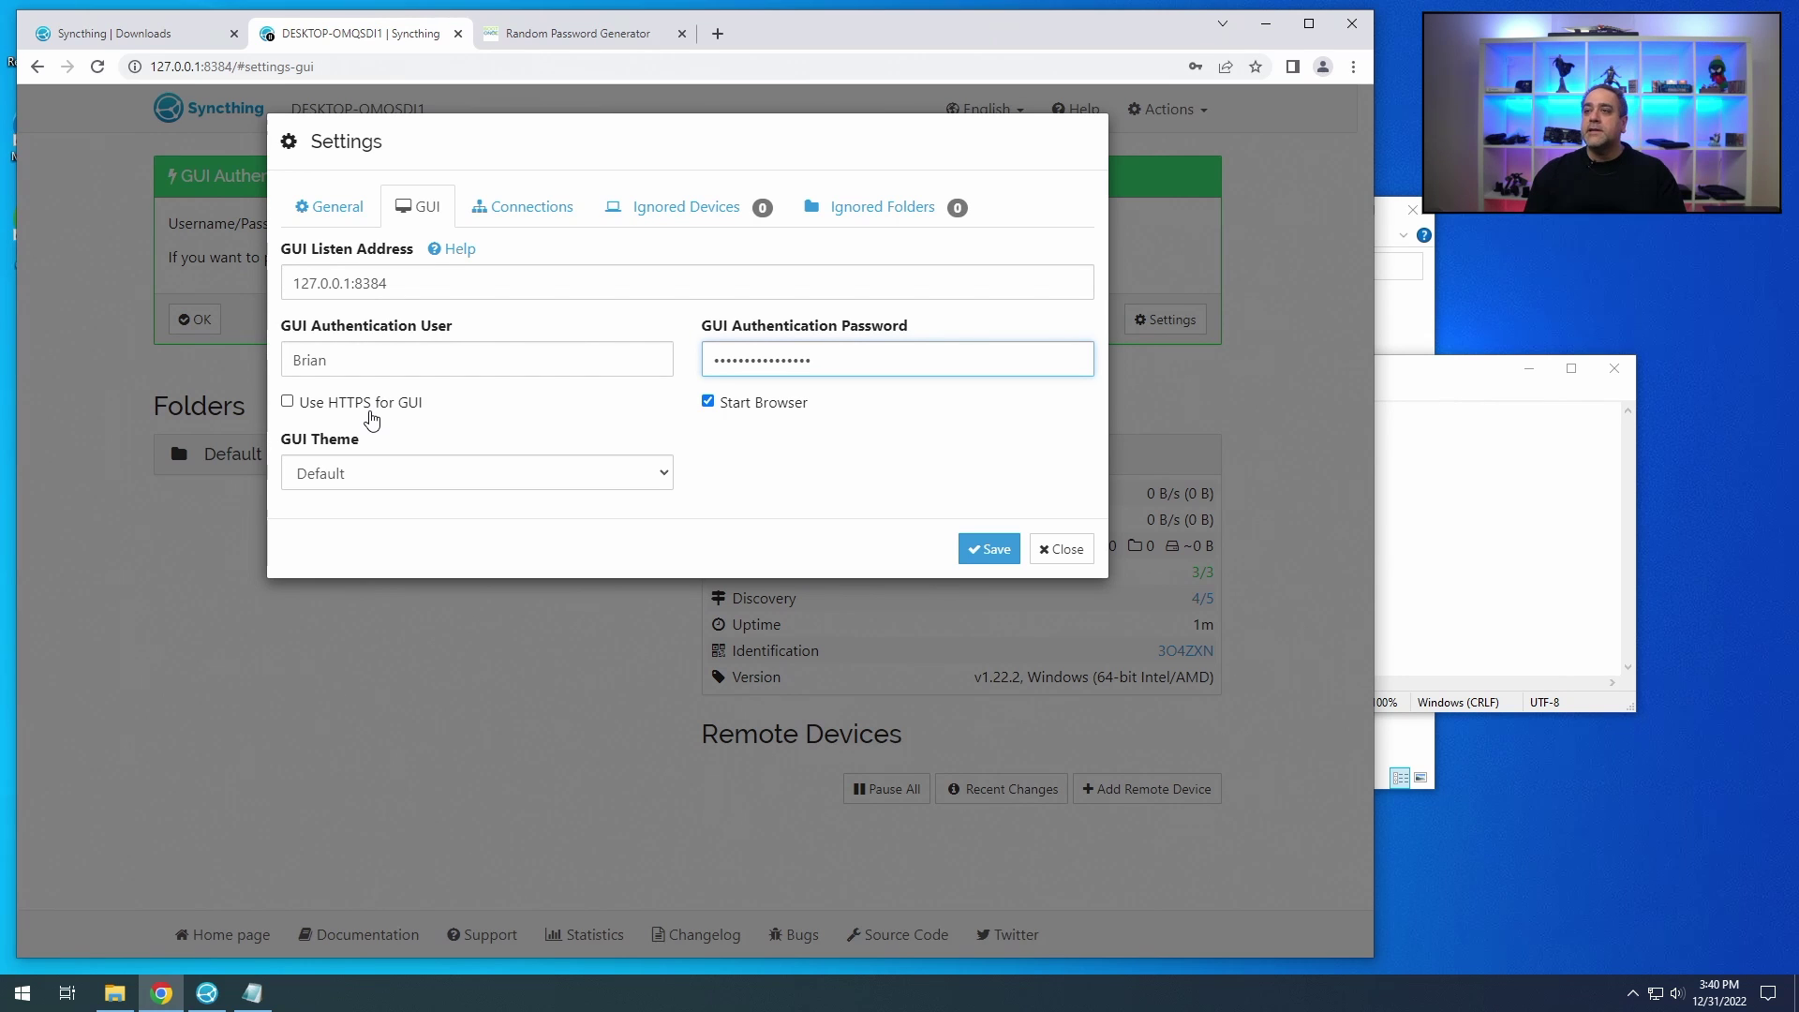
{"action": "left_click", "coordinate": [987, 550]}
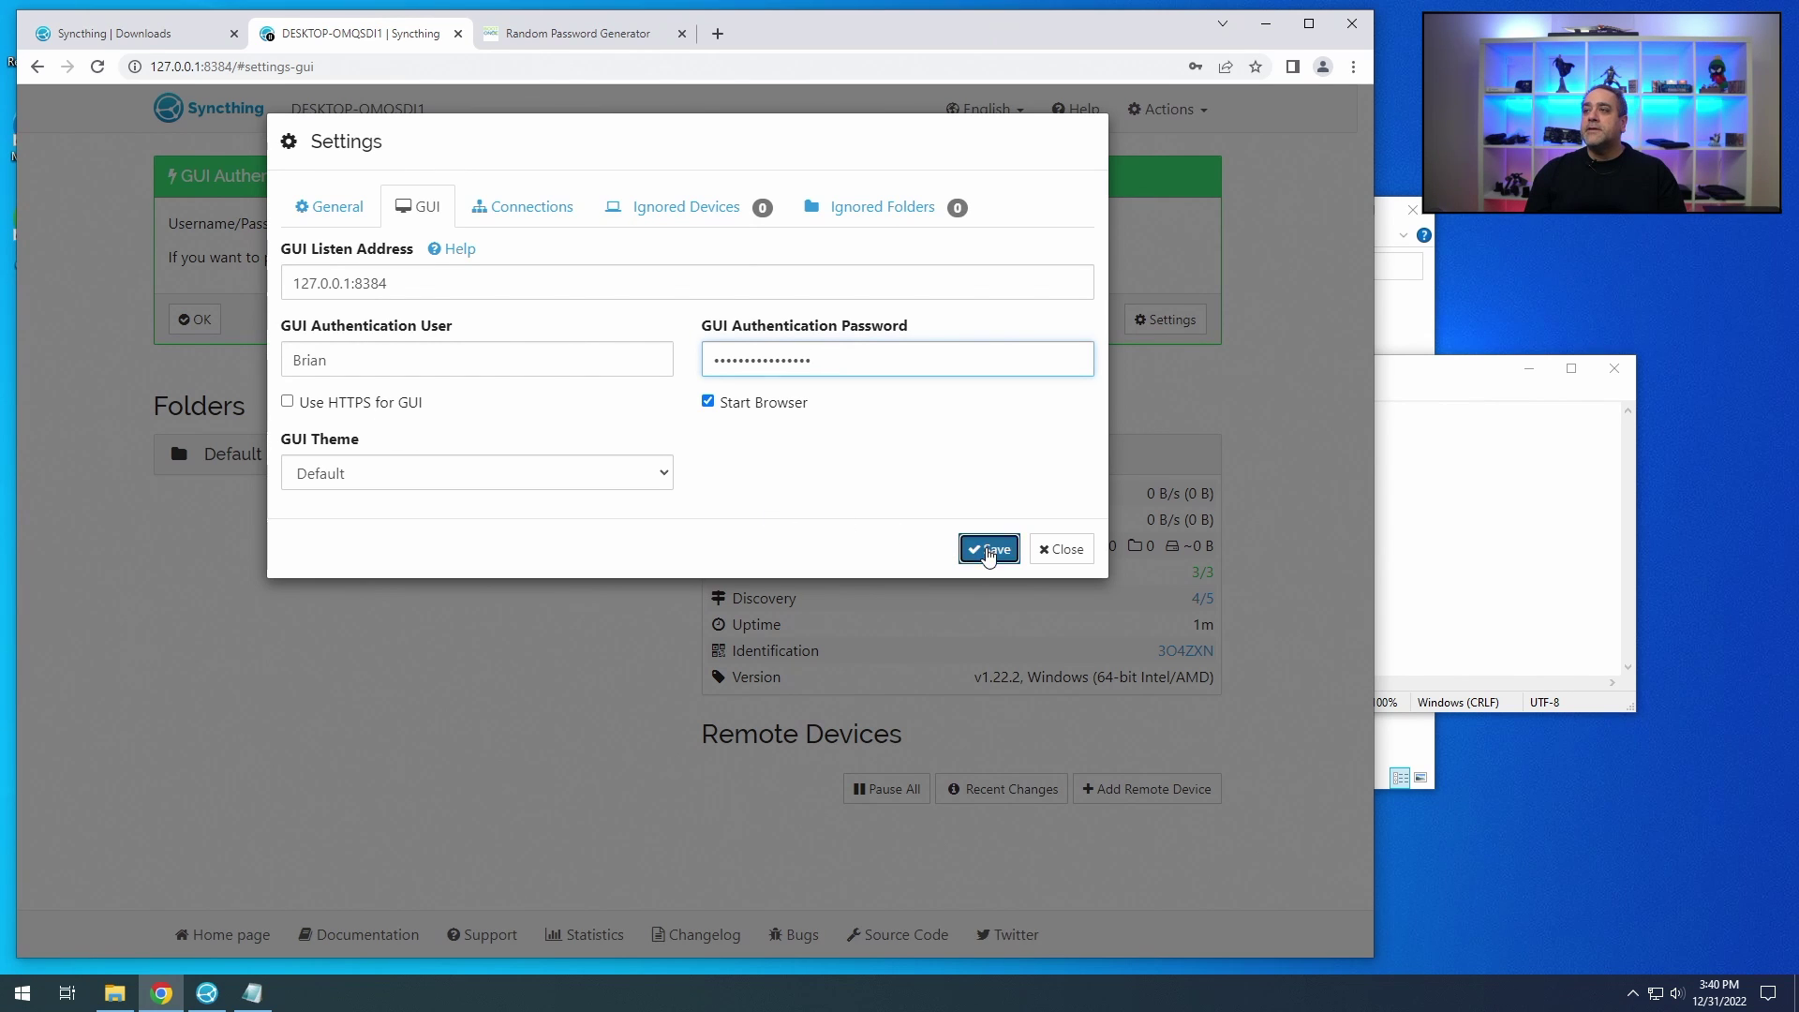
Step: Sign in to Syncthing with the username and pasted password, declining browser password storage
{"action": "left_click", "coordinate": [1205, 339]}
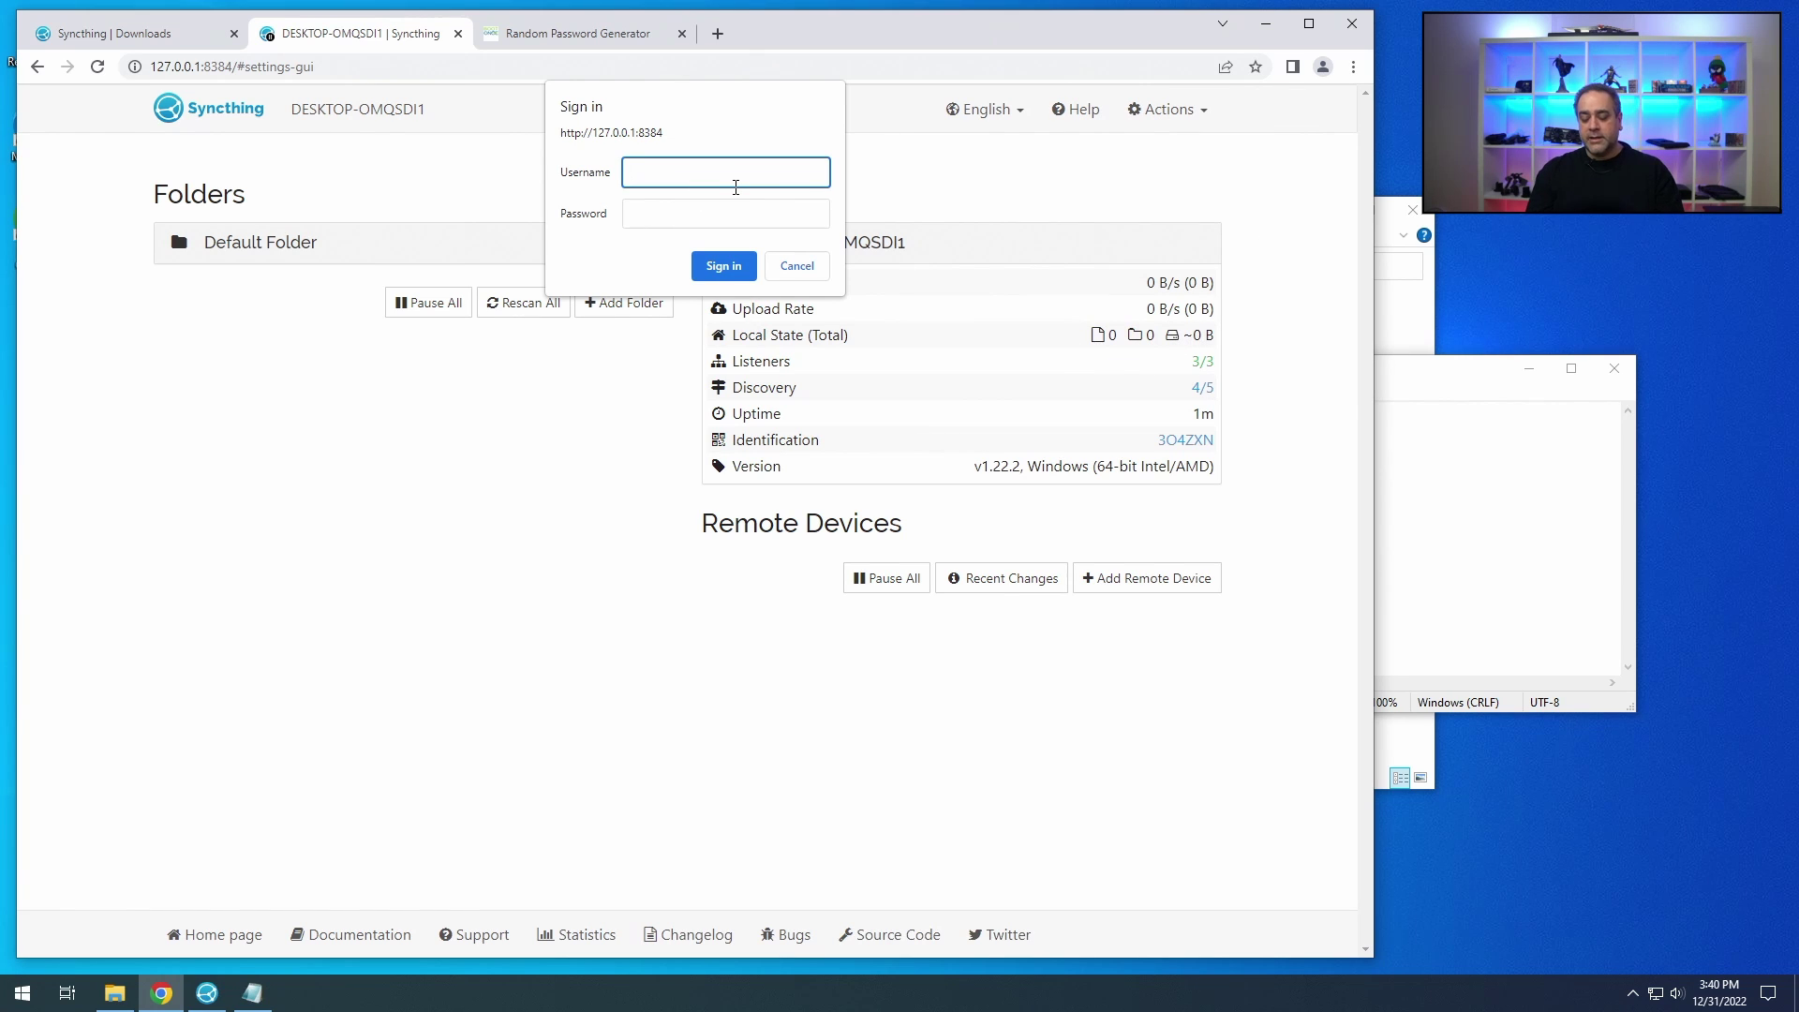
{"action": "type", "text": "an"}
{"action": "key", "text": "Tab"}
{"action": "key", "text": "ctrl+v"}
{"action": "key", "text": "Return"}
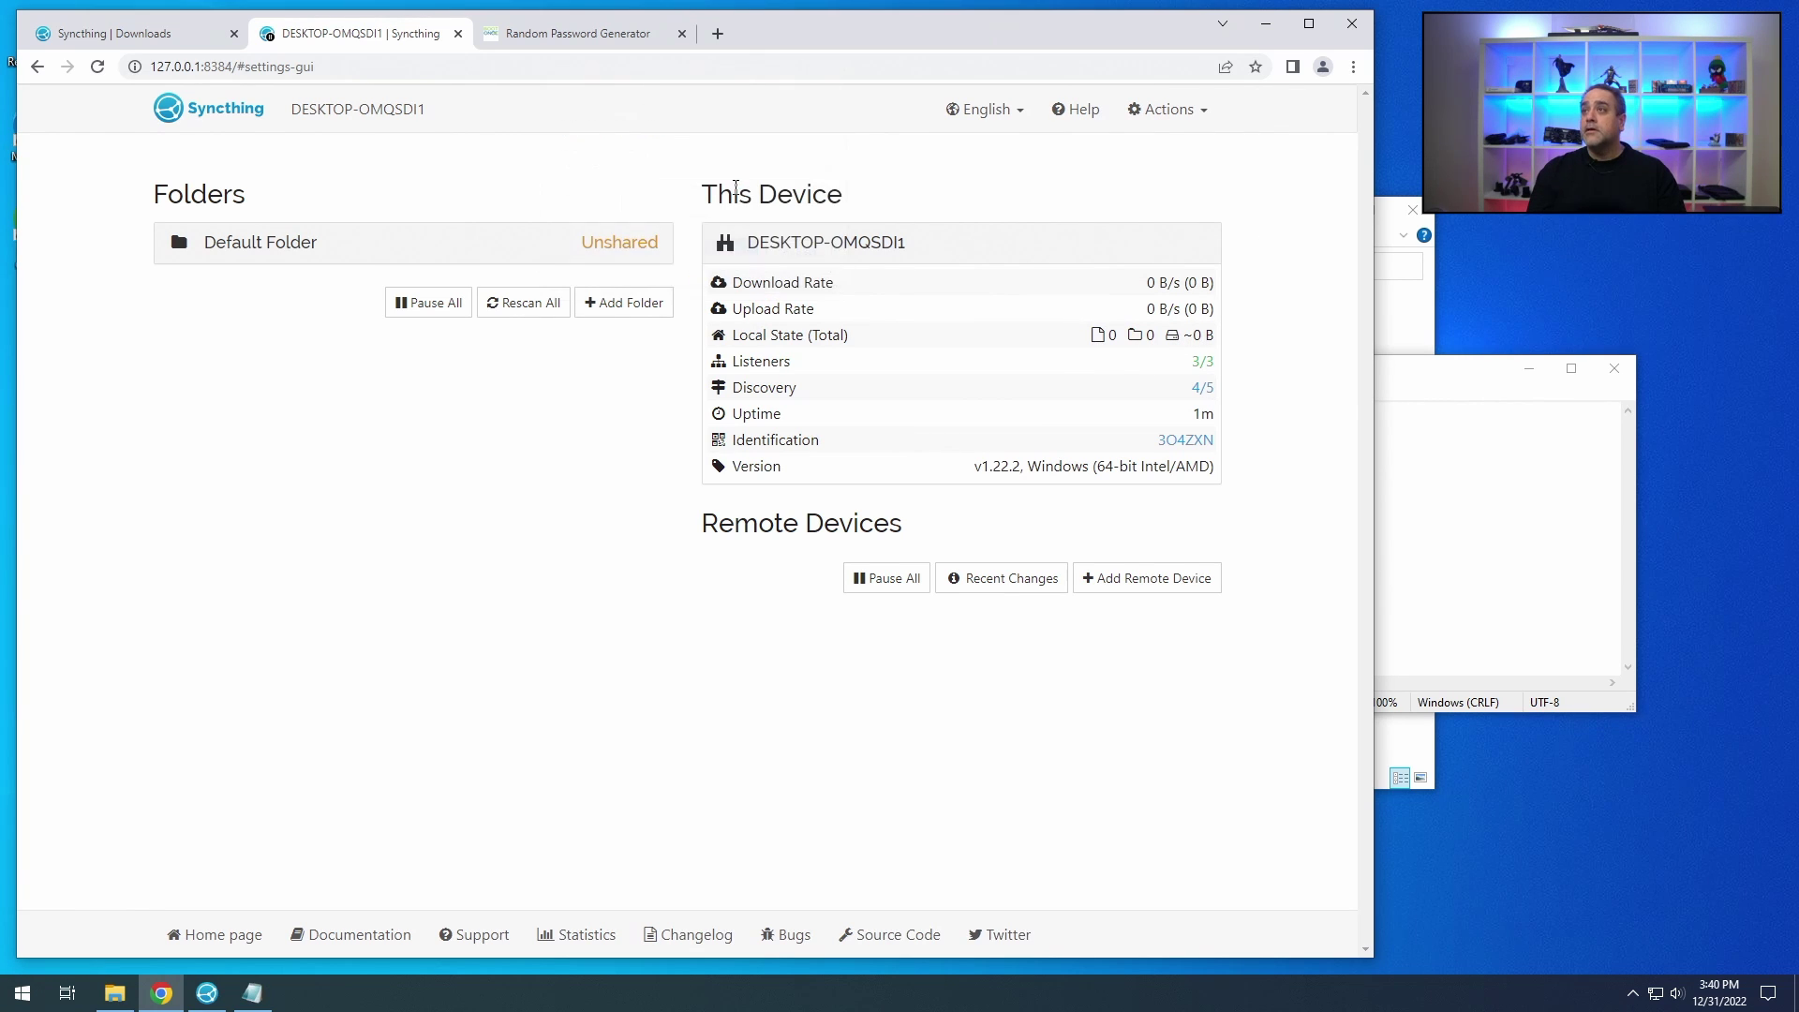
Step: Back on the Syncthing page, expand the Default Folder and open its edit settings
{"action": "key", "text": "alt+Tab"}
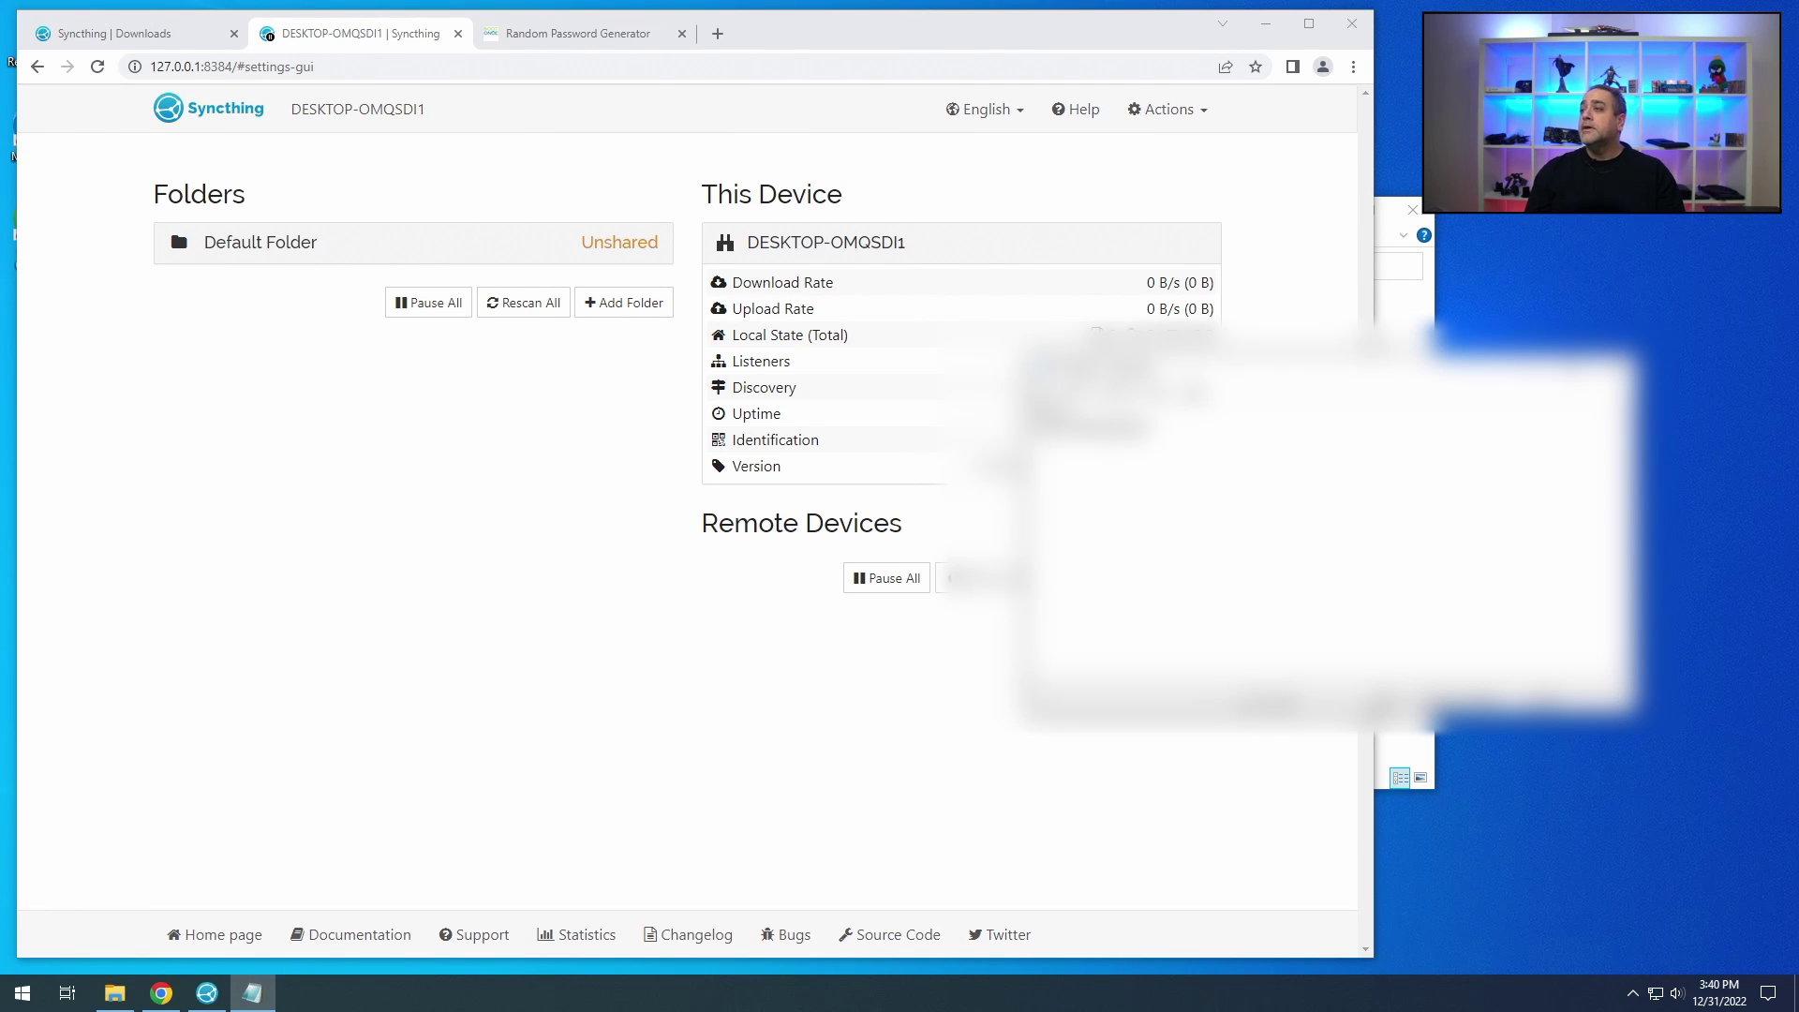
{"action": "left_click", "coordinate": [633, 585]}
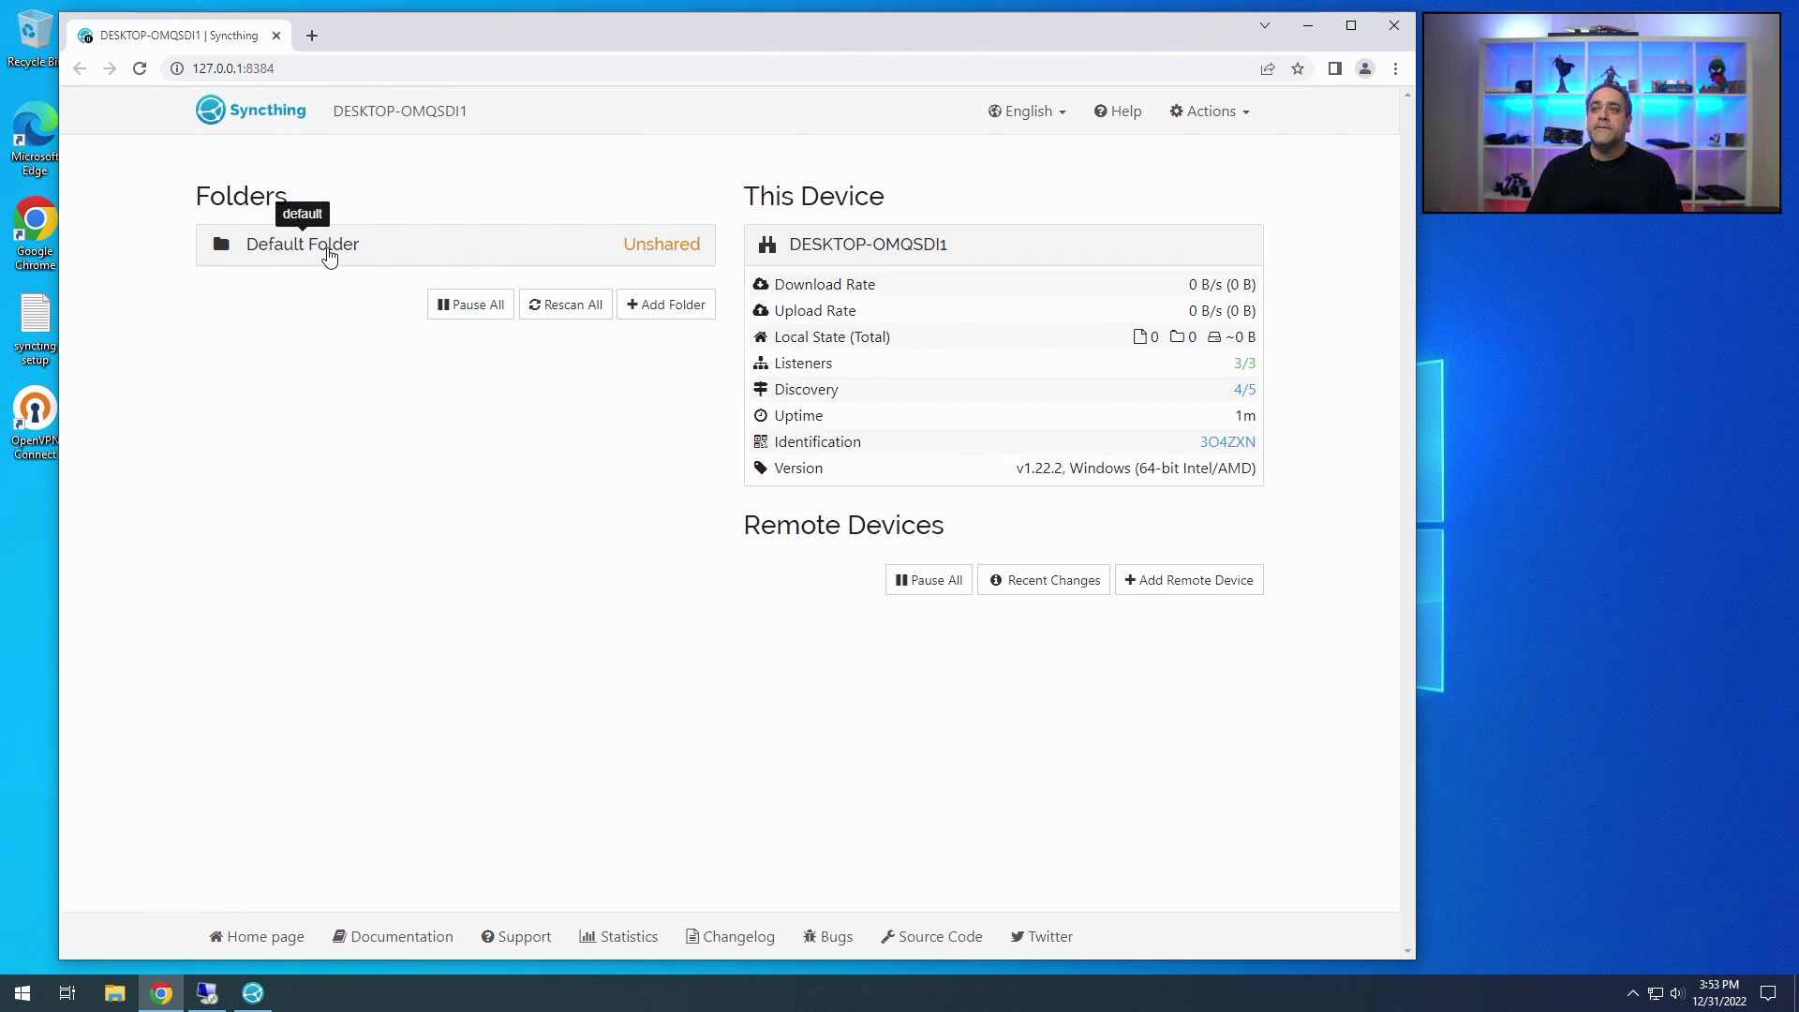
{"action": "left_click", "coordinate": [365, 262]}
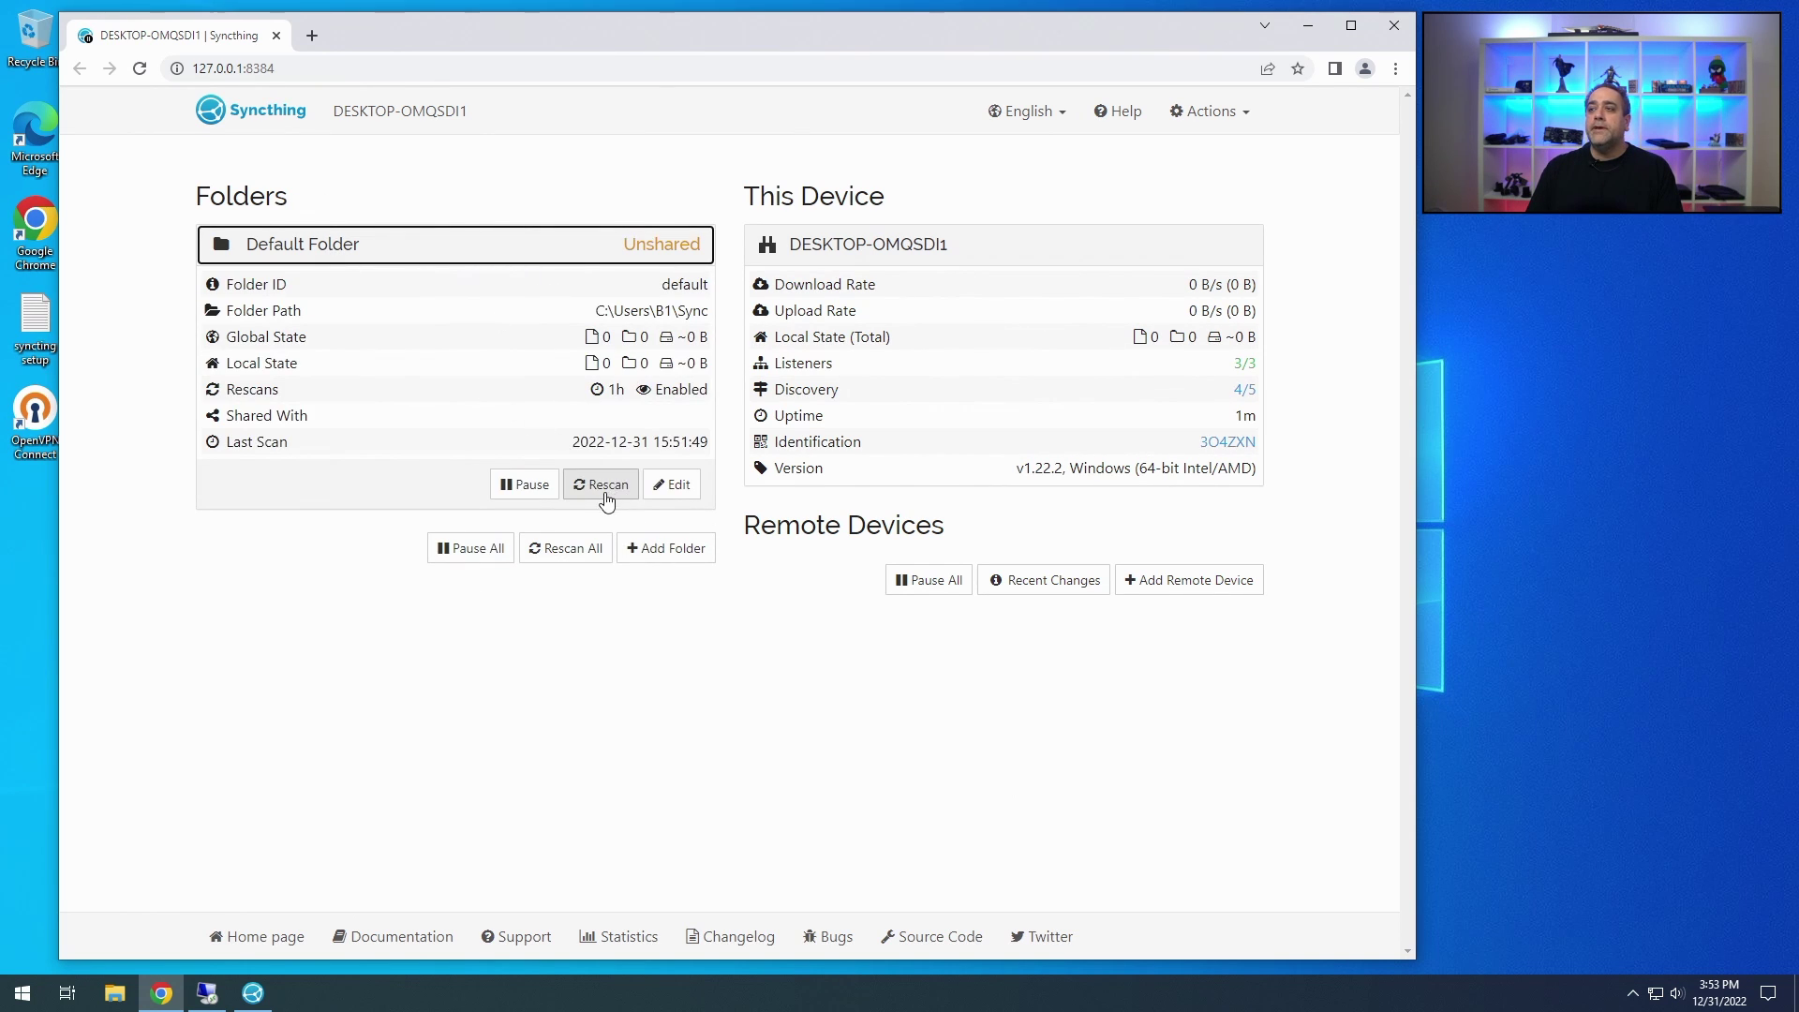
{"action": "left_click", "coordinate": [678, 488]}
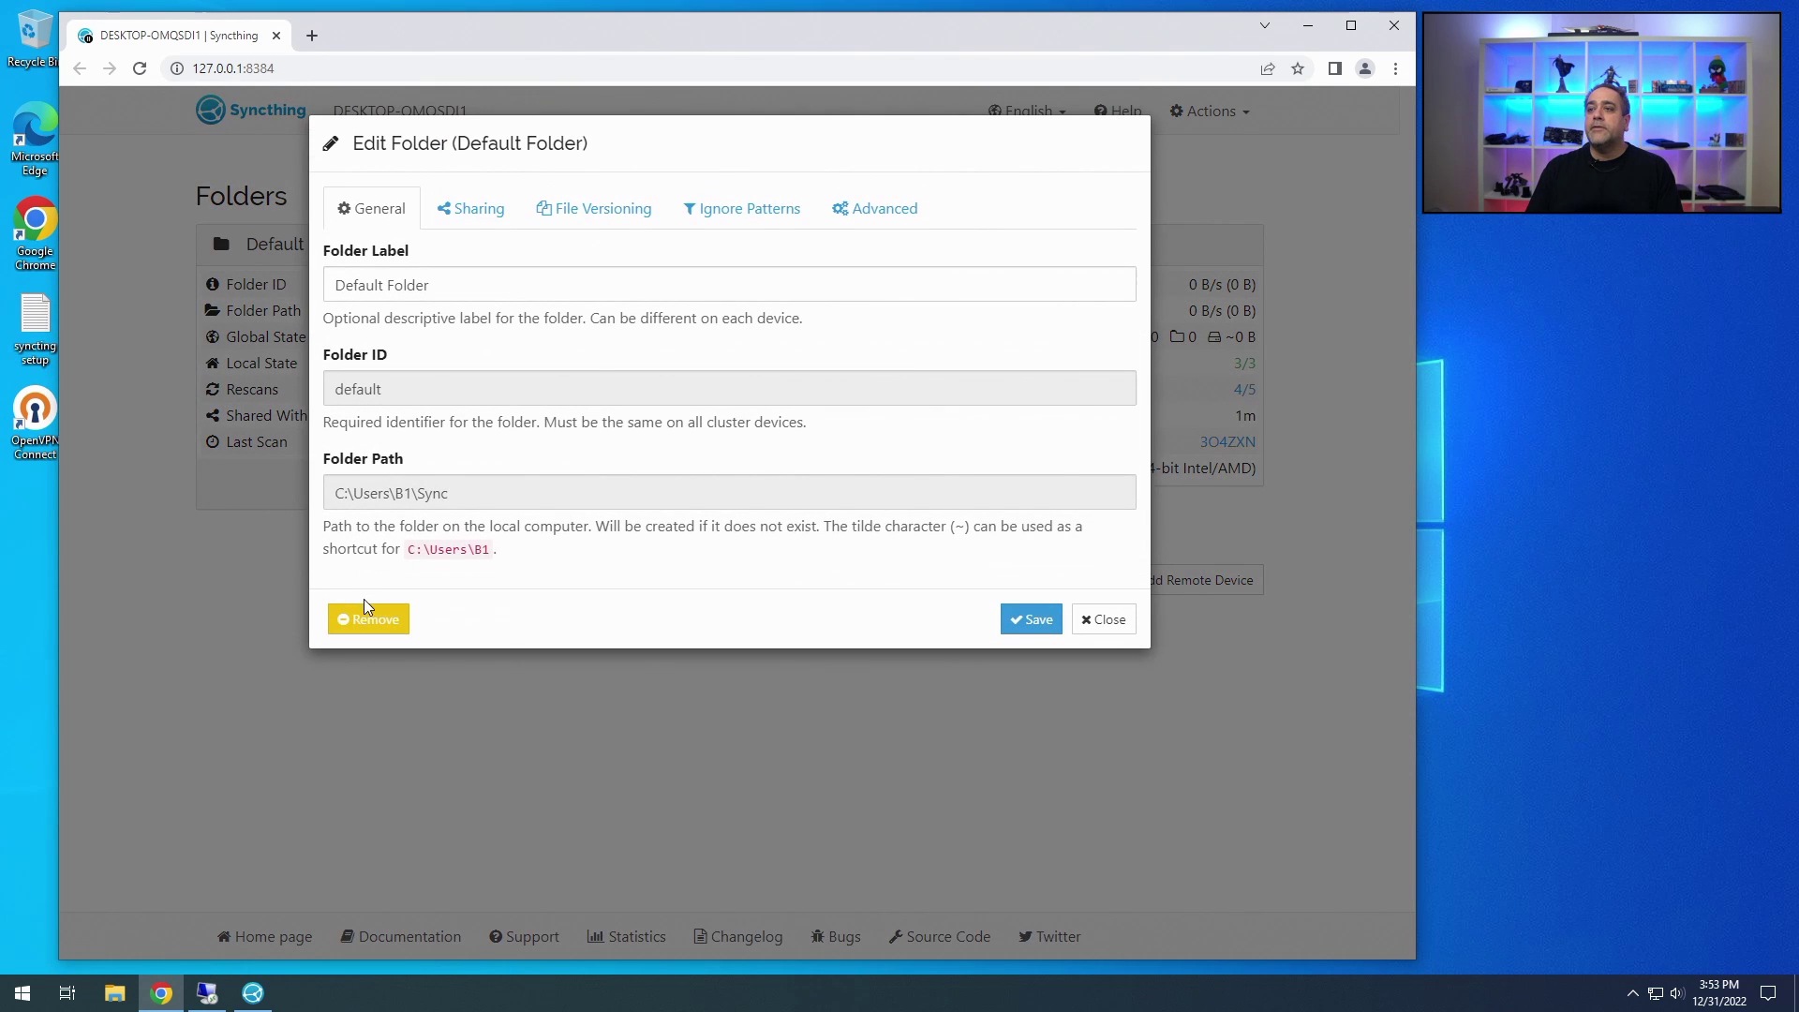
Step: Remove the Default Folder, confirm with Yes, and reload the page
{"action": "left_click", "coordinate": [367, 613]}
{"action": "left_click", "coordinate": [504, 321]}
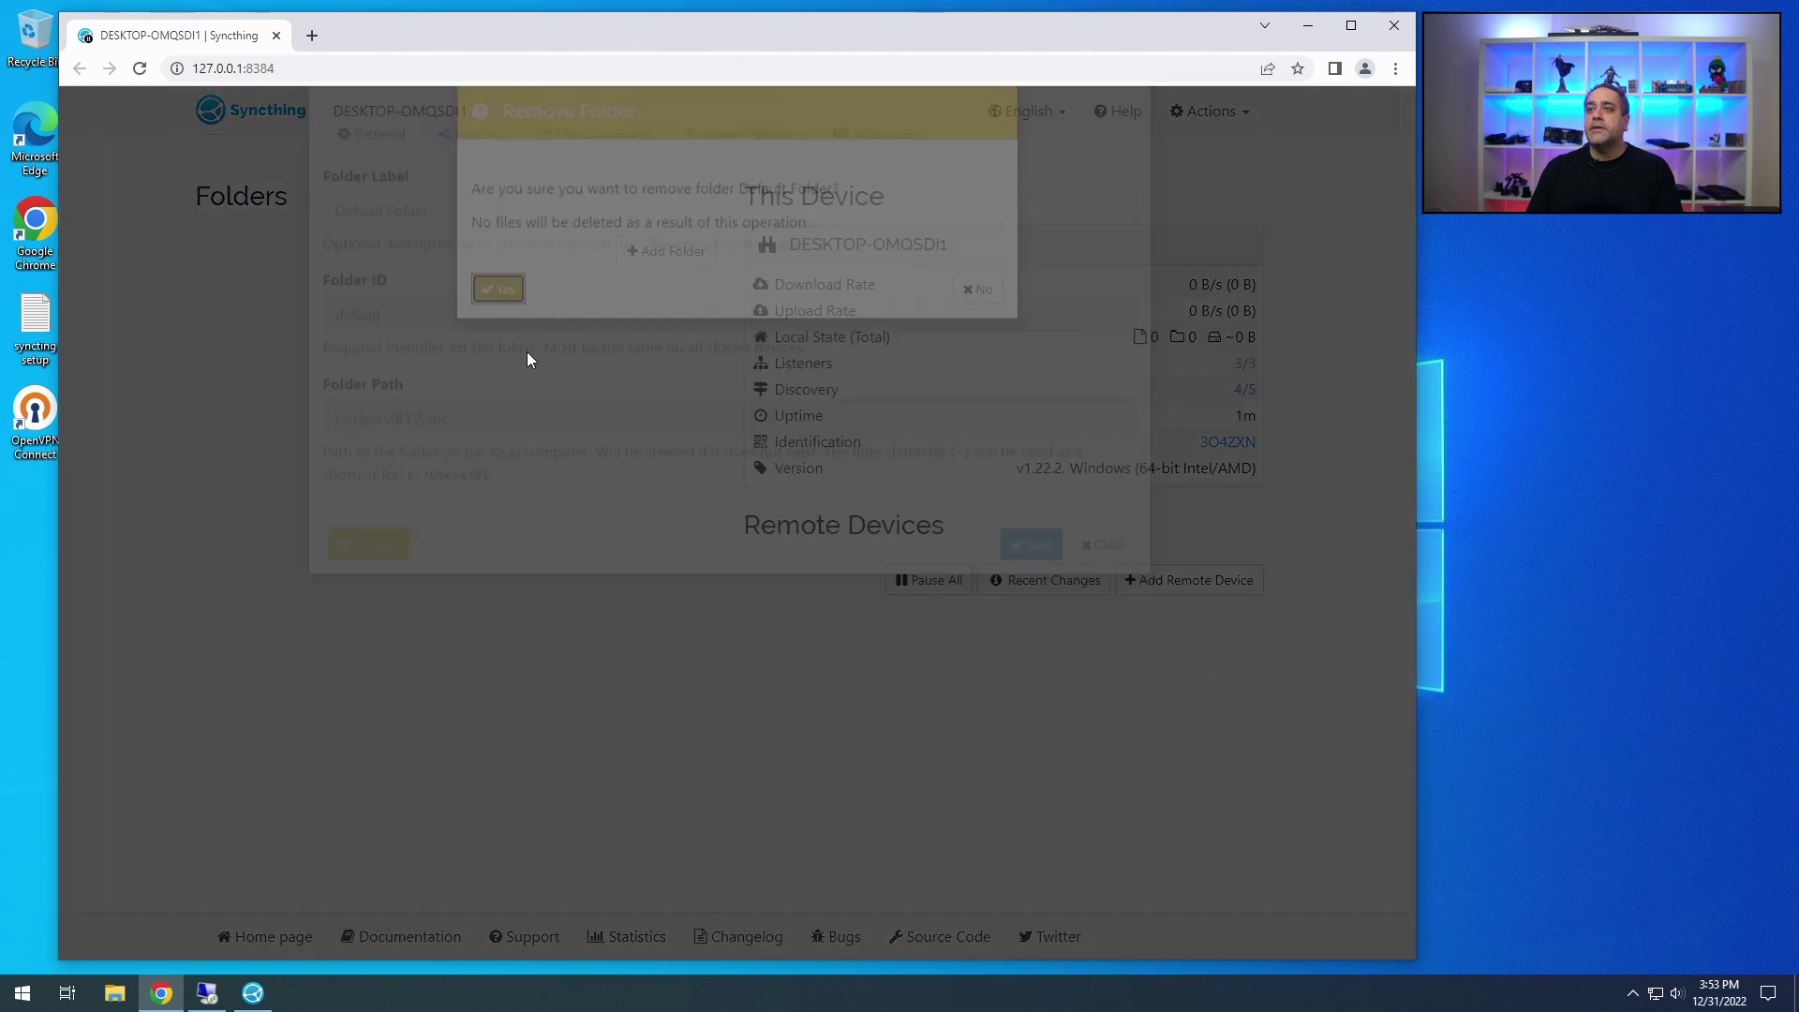
{"action": "left_click", "coordinate": [140, 69]}
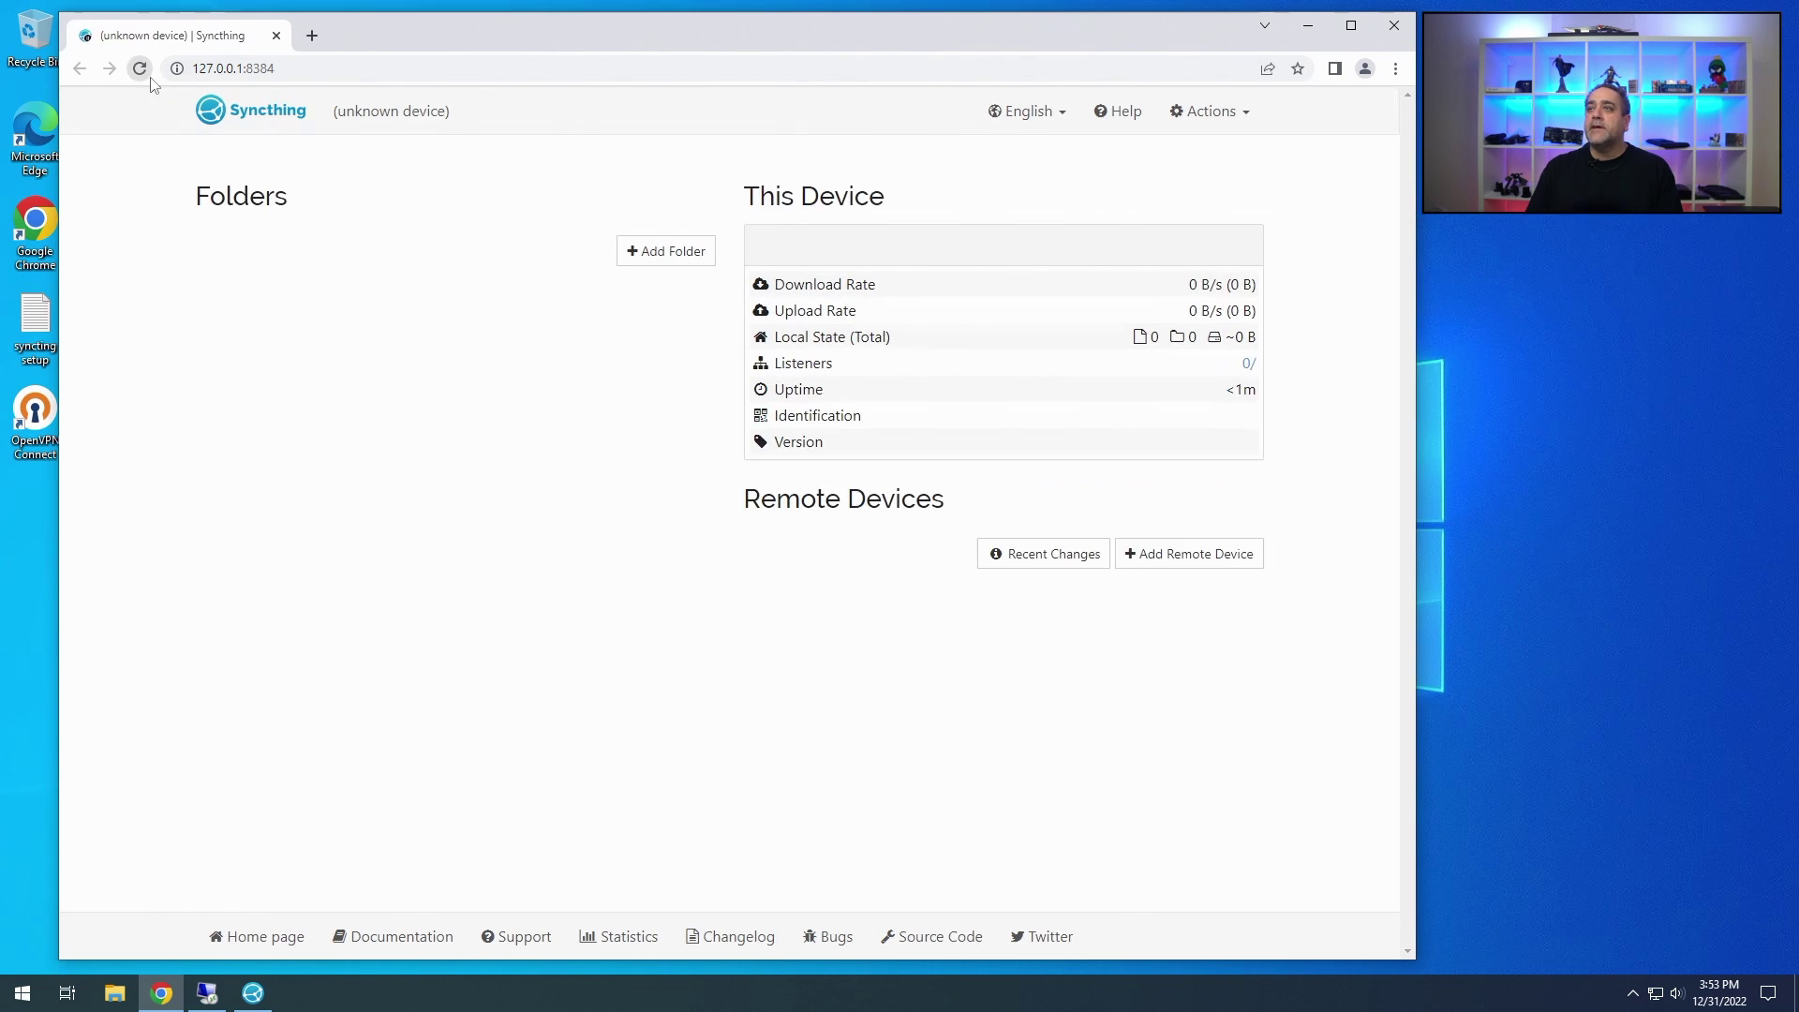
Step: Open this device's Settings from the Actions menu
{"action": "left_click", "coordinate": [878, 249]}
{"action": "left_click", "coordinate": [923, 251]}
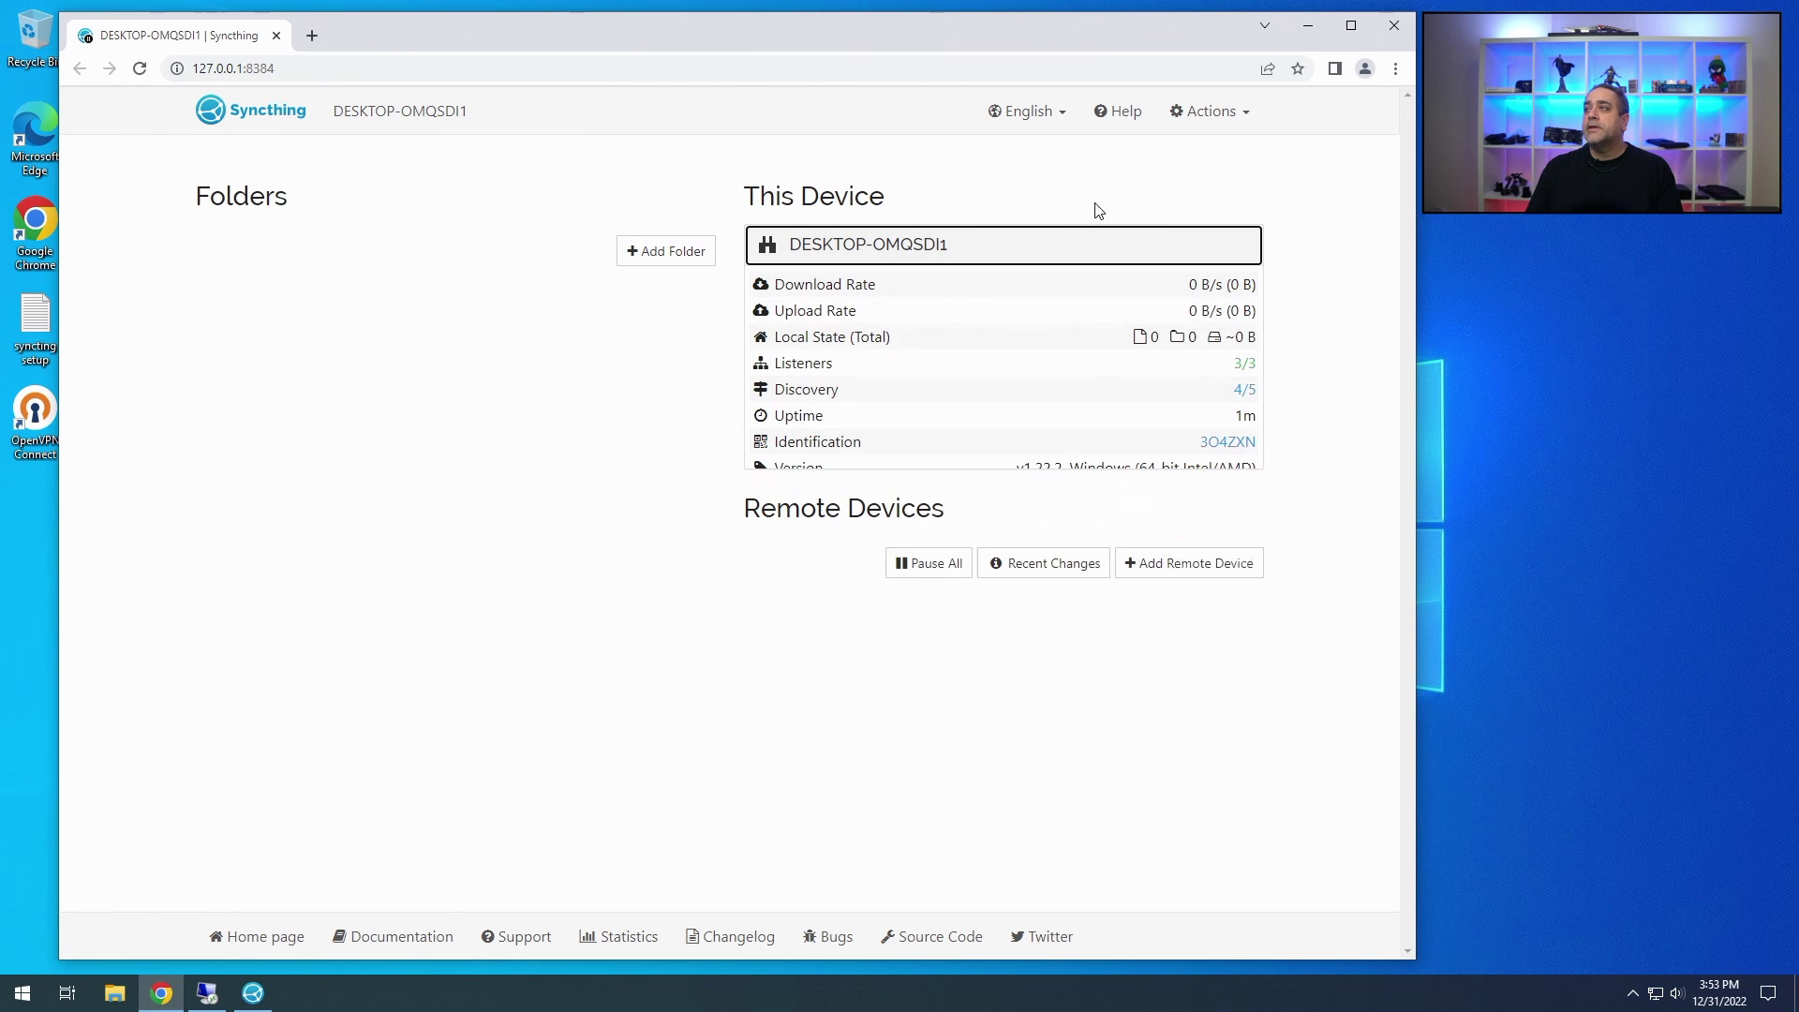
{"action": "left_click", "coordinate": [1212, 112]}
{"action": "left_click", "coordinate": [1177, 156]}
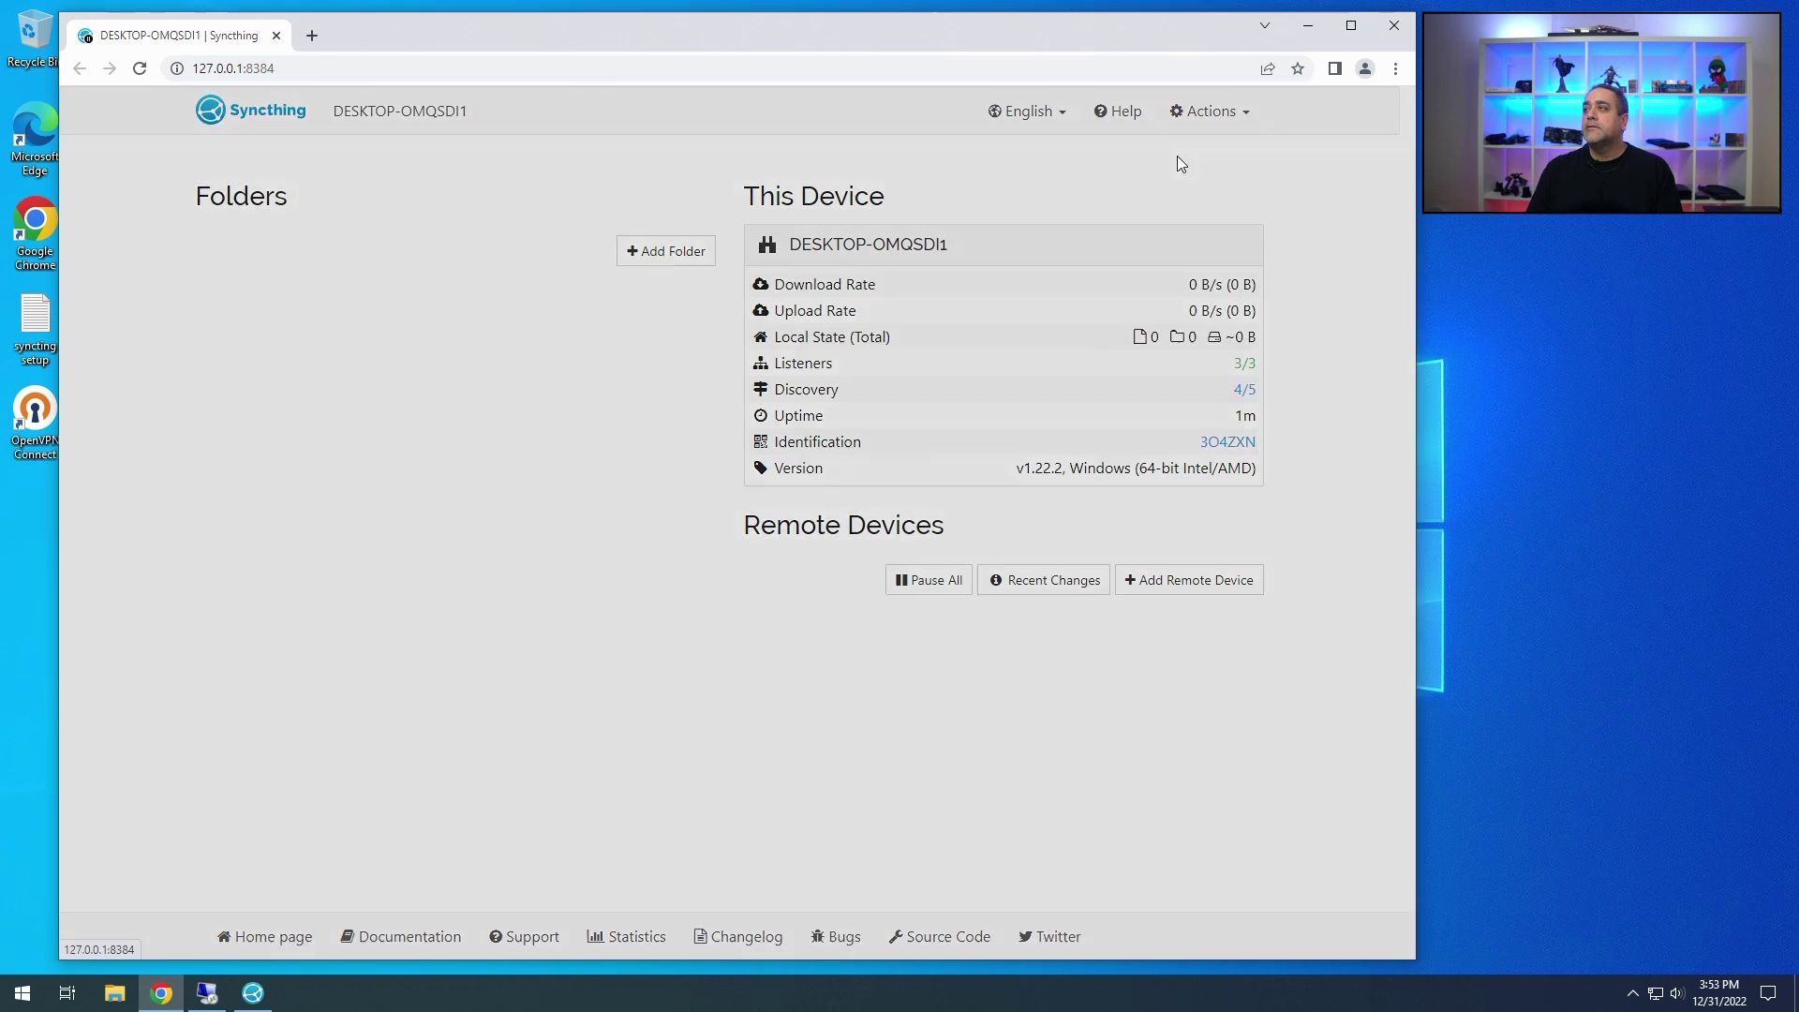
Step: Rename this device to FILESERVER02 in General settings and save
{"action": "left_click_drag", "start_coordinate": [483, 285], "coordinate": [239, 282]}
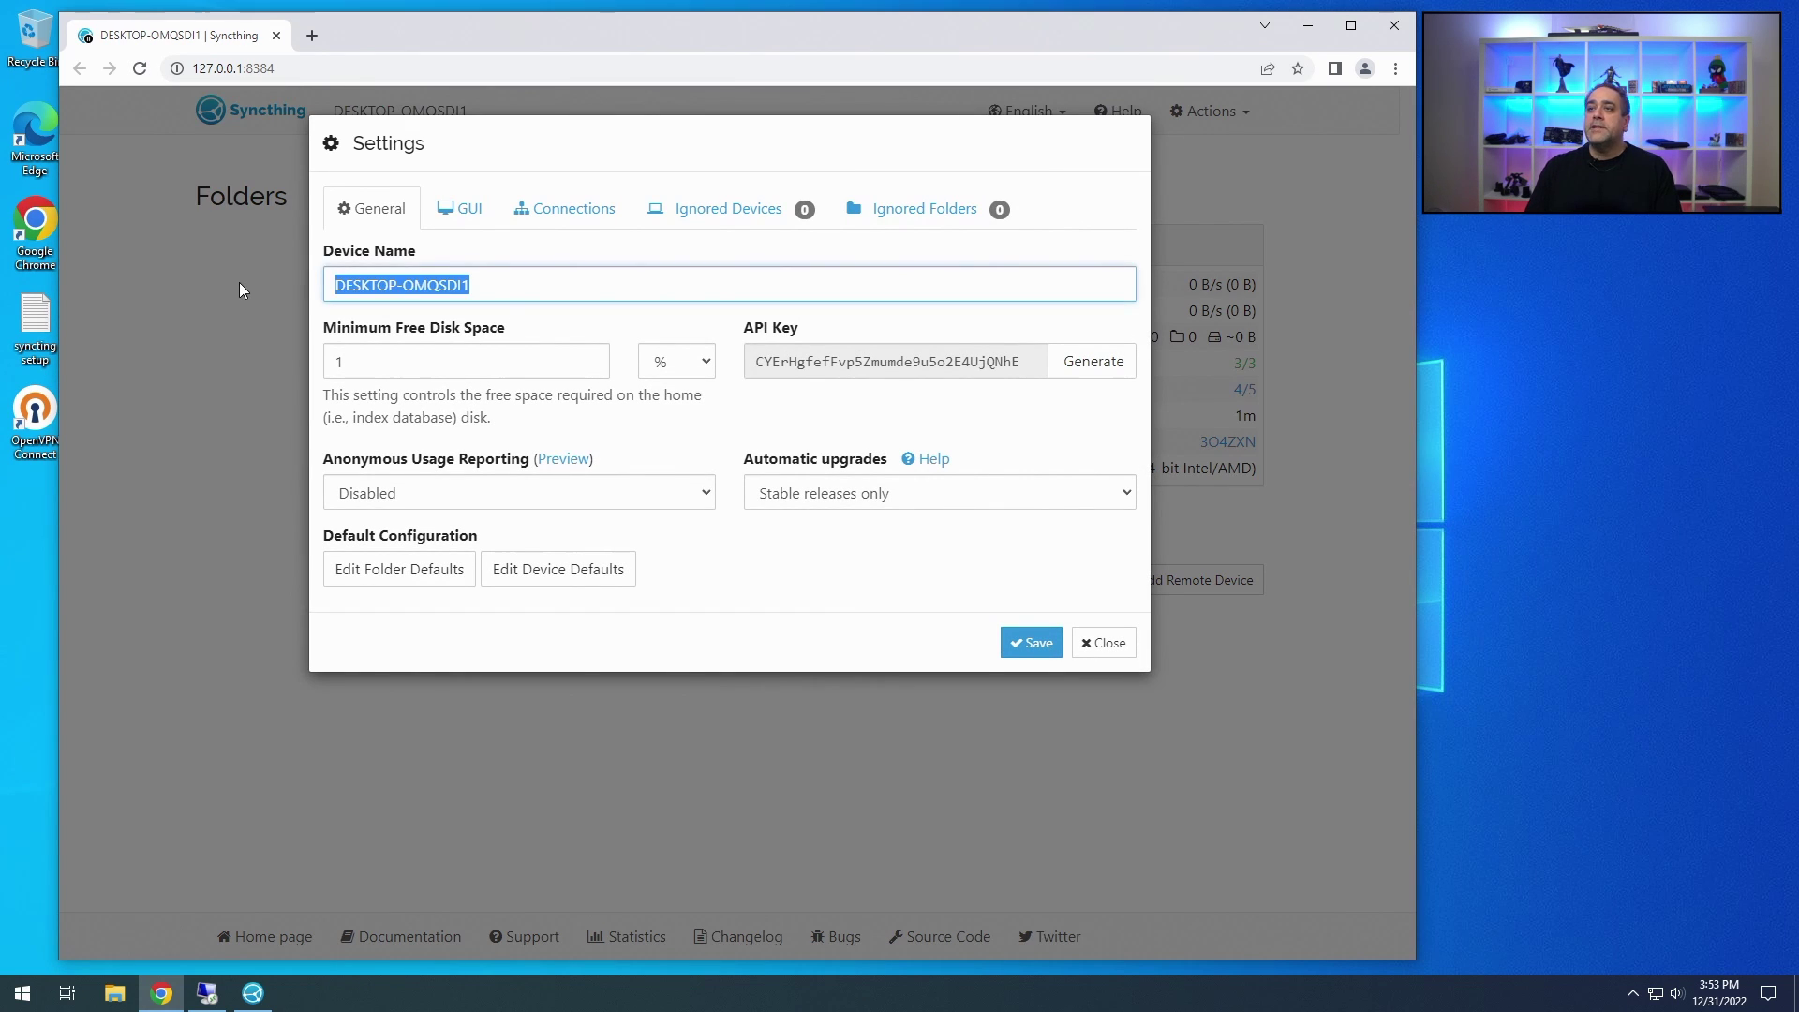
{"action": "type", "text": "FILESERVER02"}
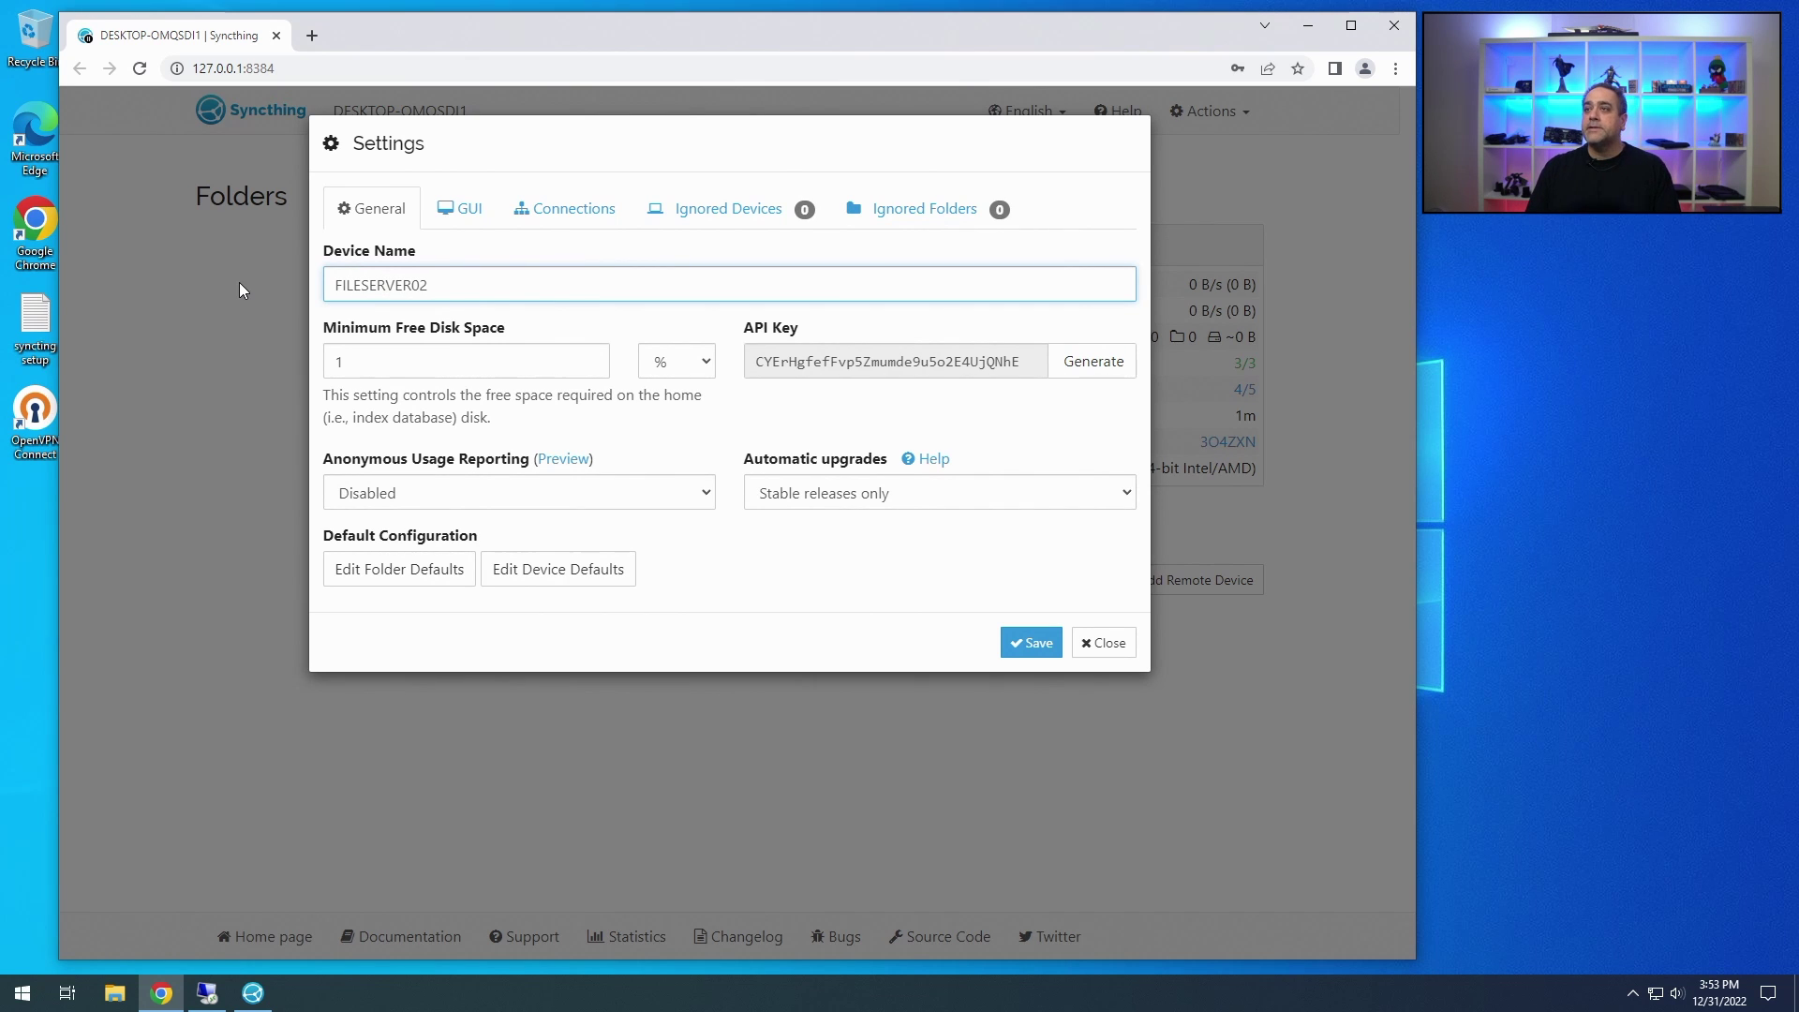
{"action": "left_click", "coordinate": [459, 208]}
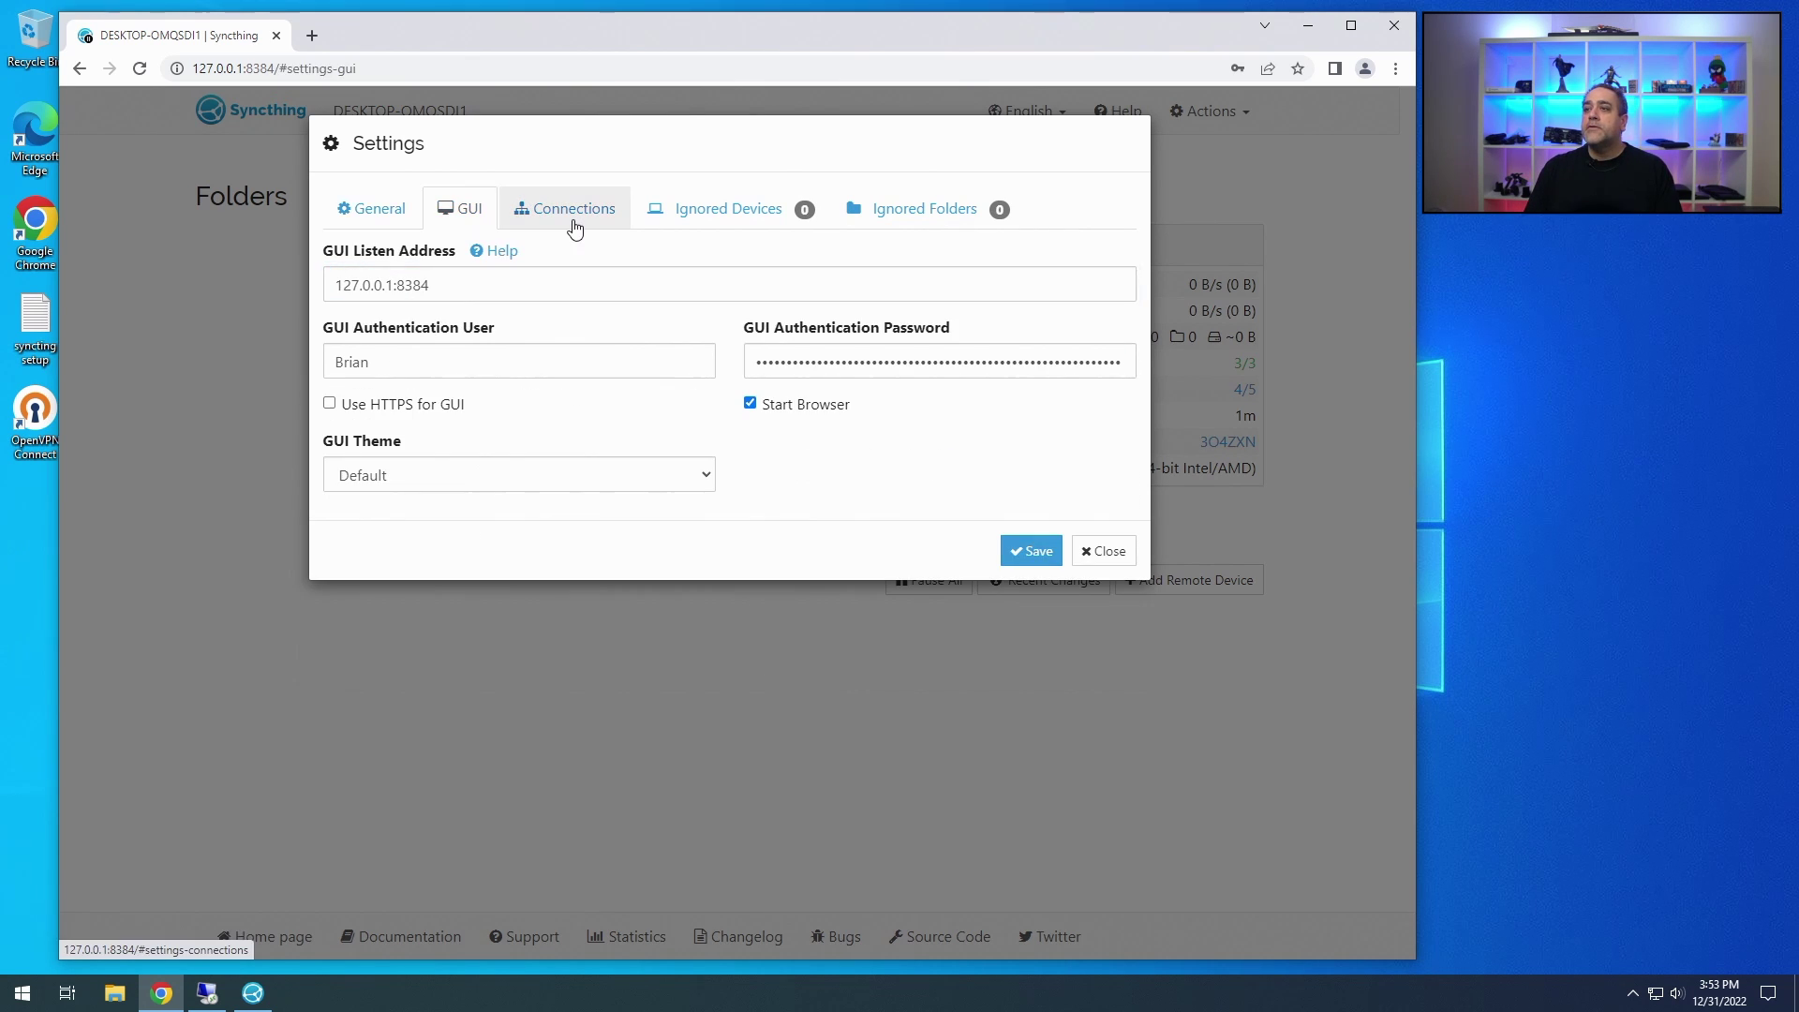
{"action": "left_click", "coordinate": [574, 225]}
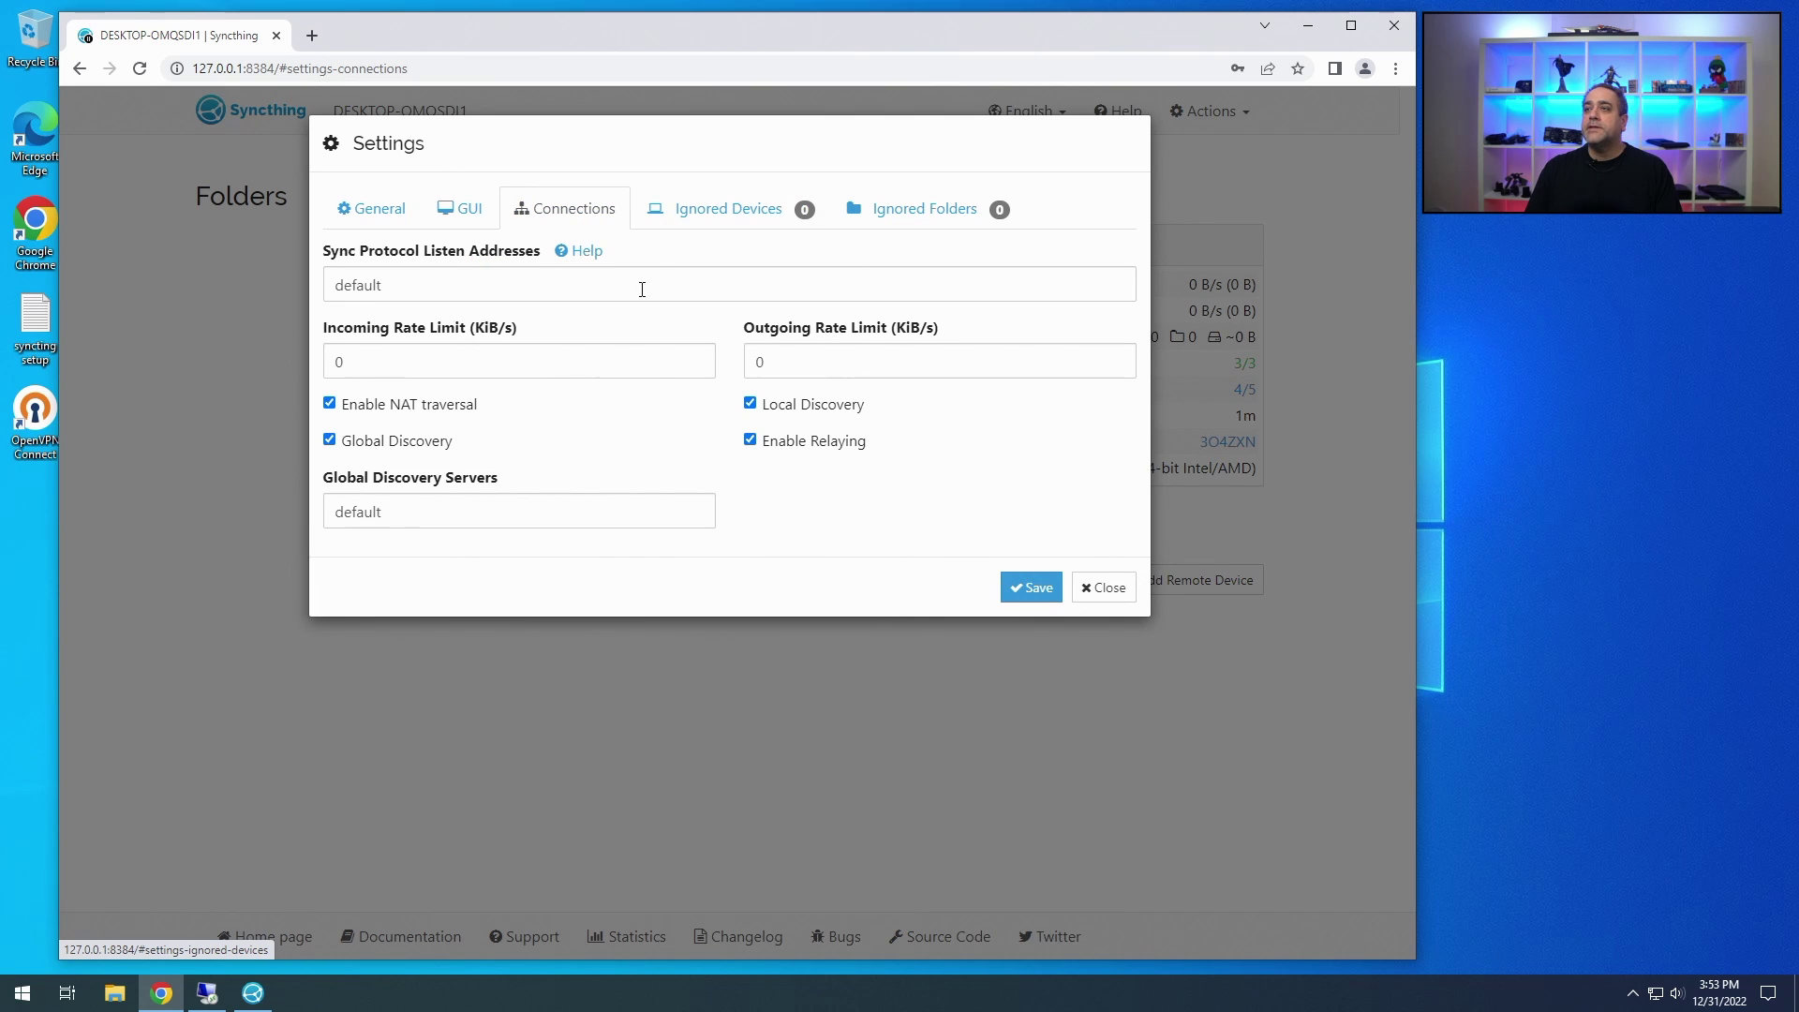
{"action": "left_click", "coordinate": [384, 220]}
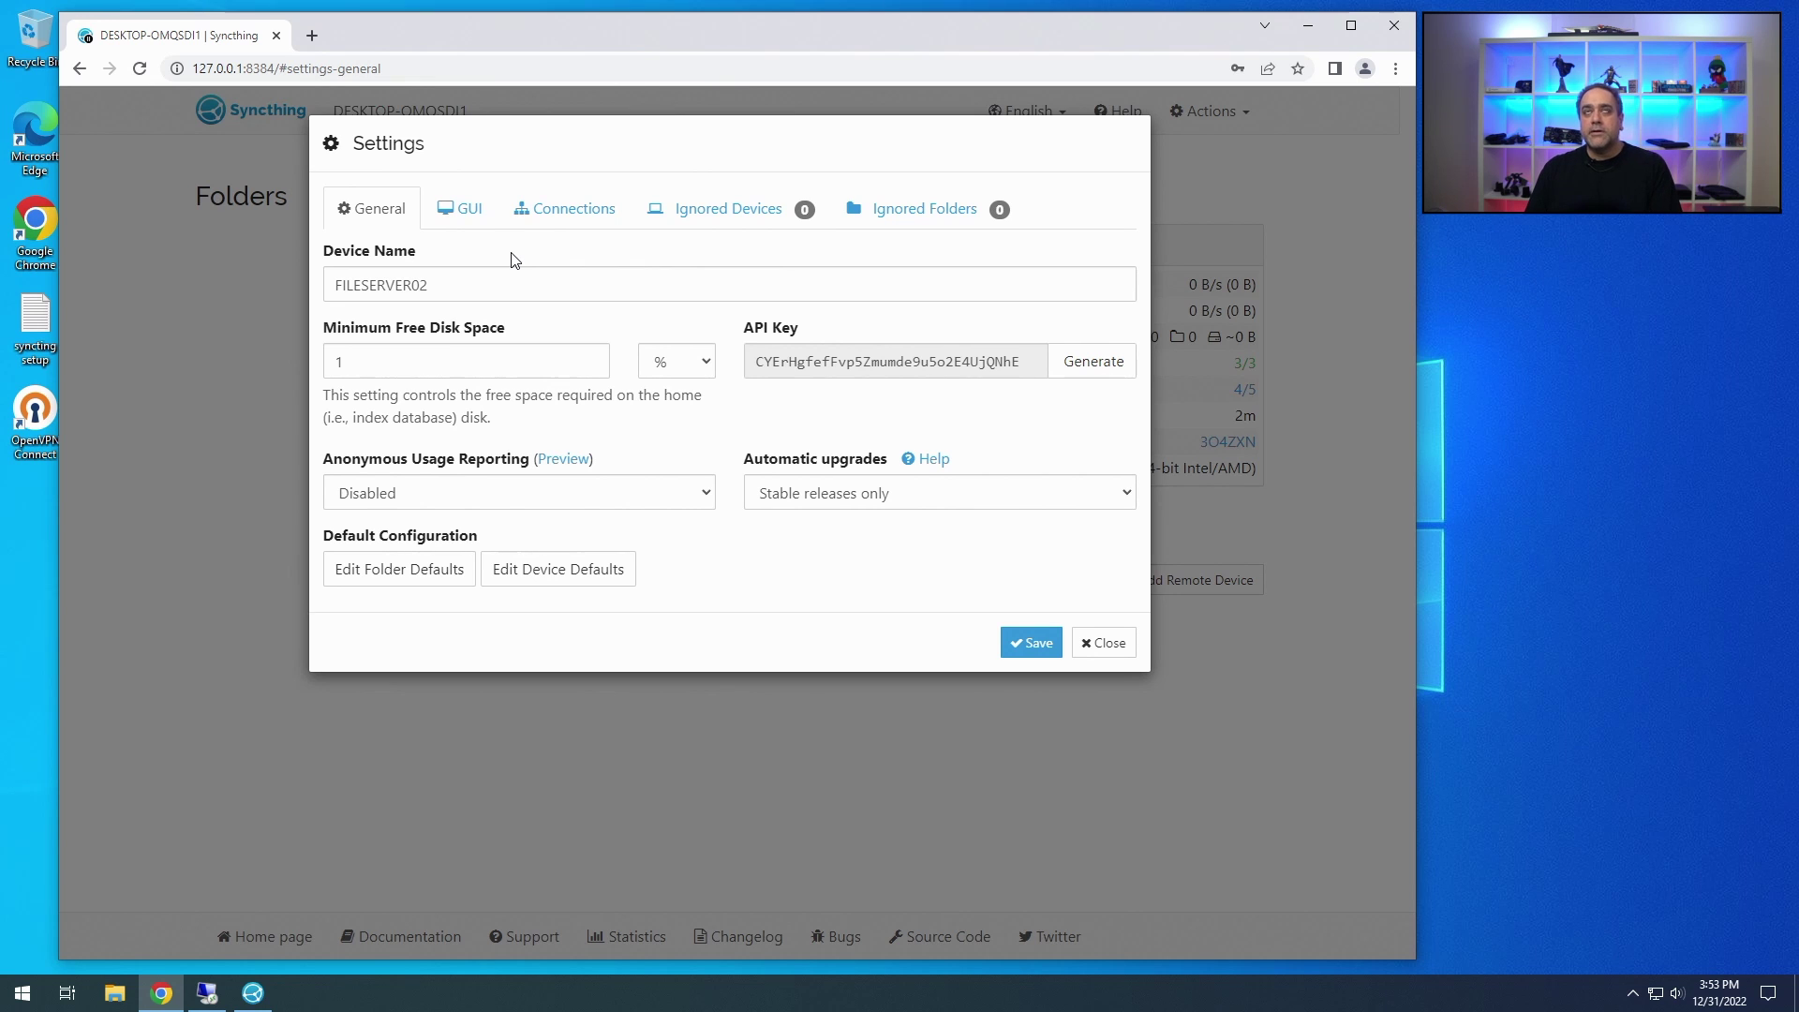
{"action": "left_click", "coordinate": [1031, 642]}
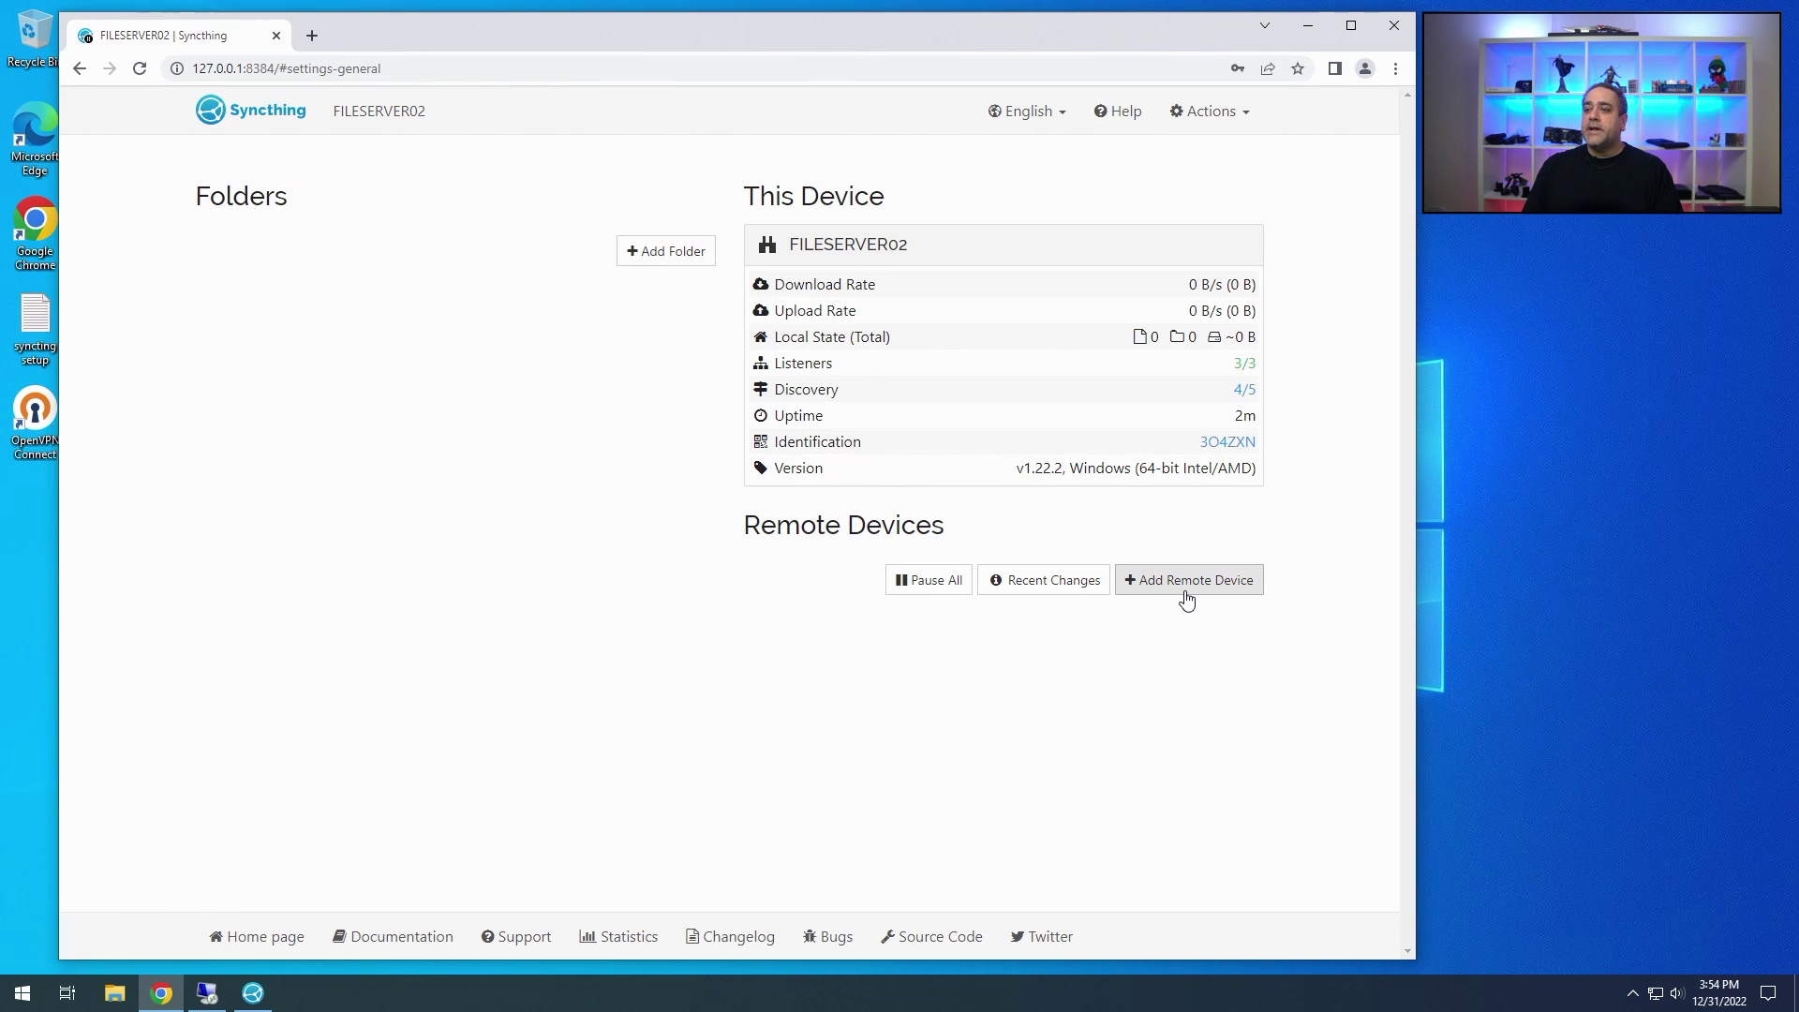
Step: On FILESERVER1's remote desktop, remove its Default Folder and confirm with Yes
{"action": "left_click", "coordinate": [208, 997]}
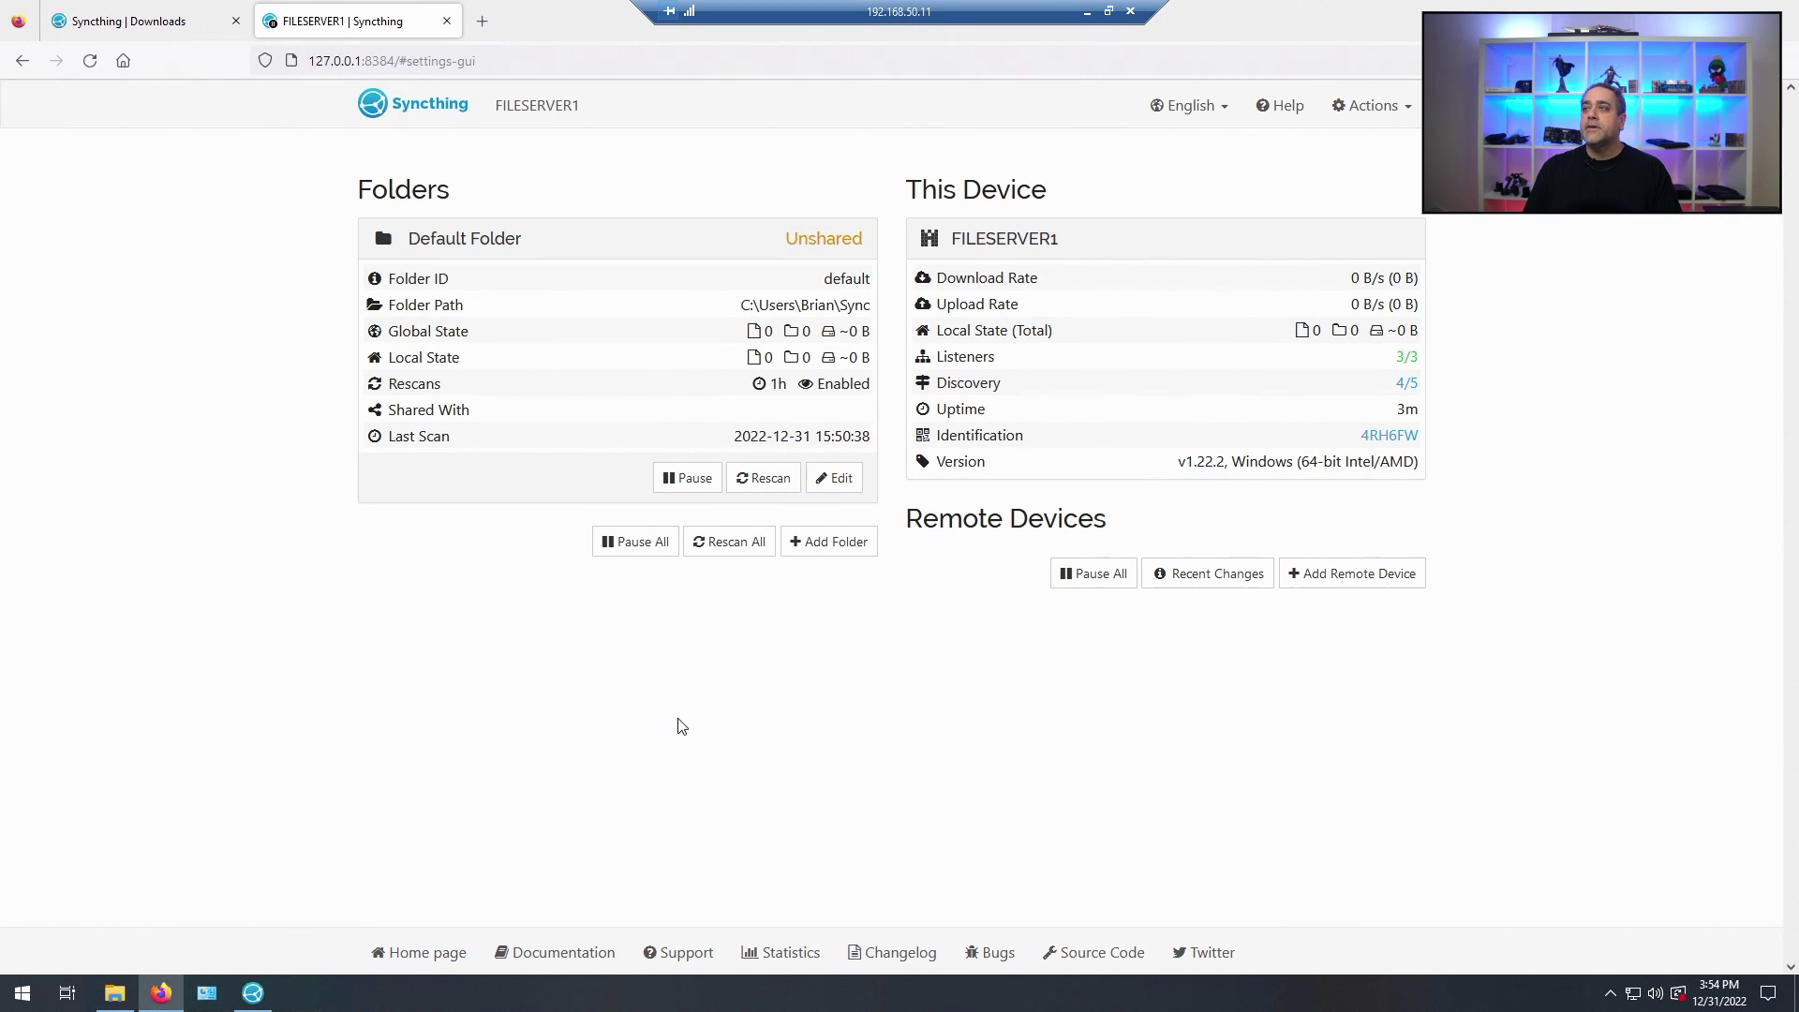
{"action": "left_click", "coordinate": [830, 478]}
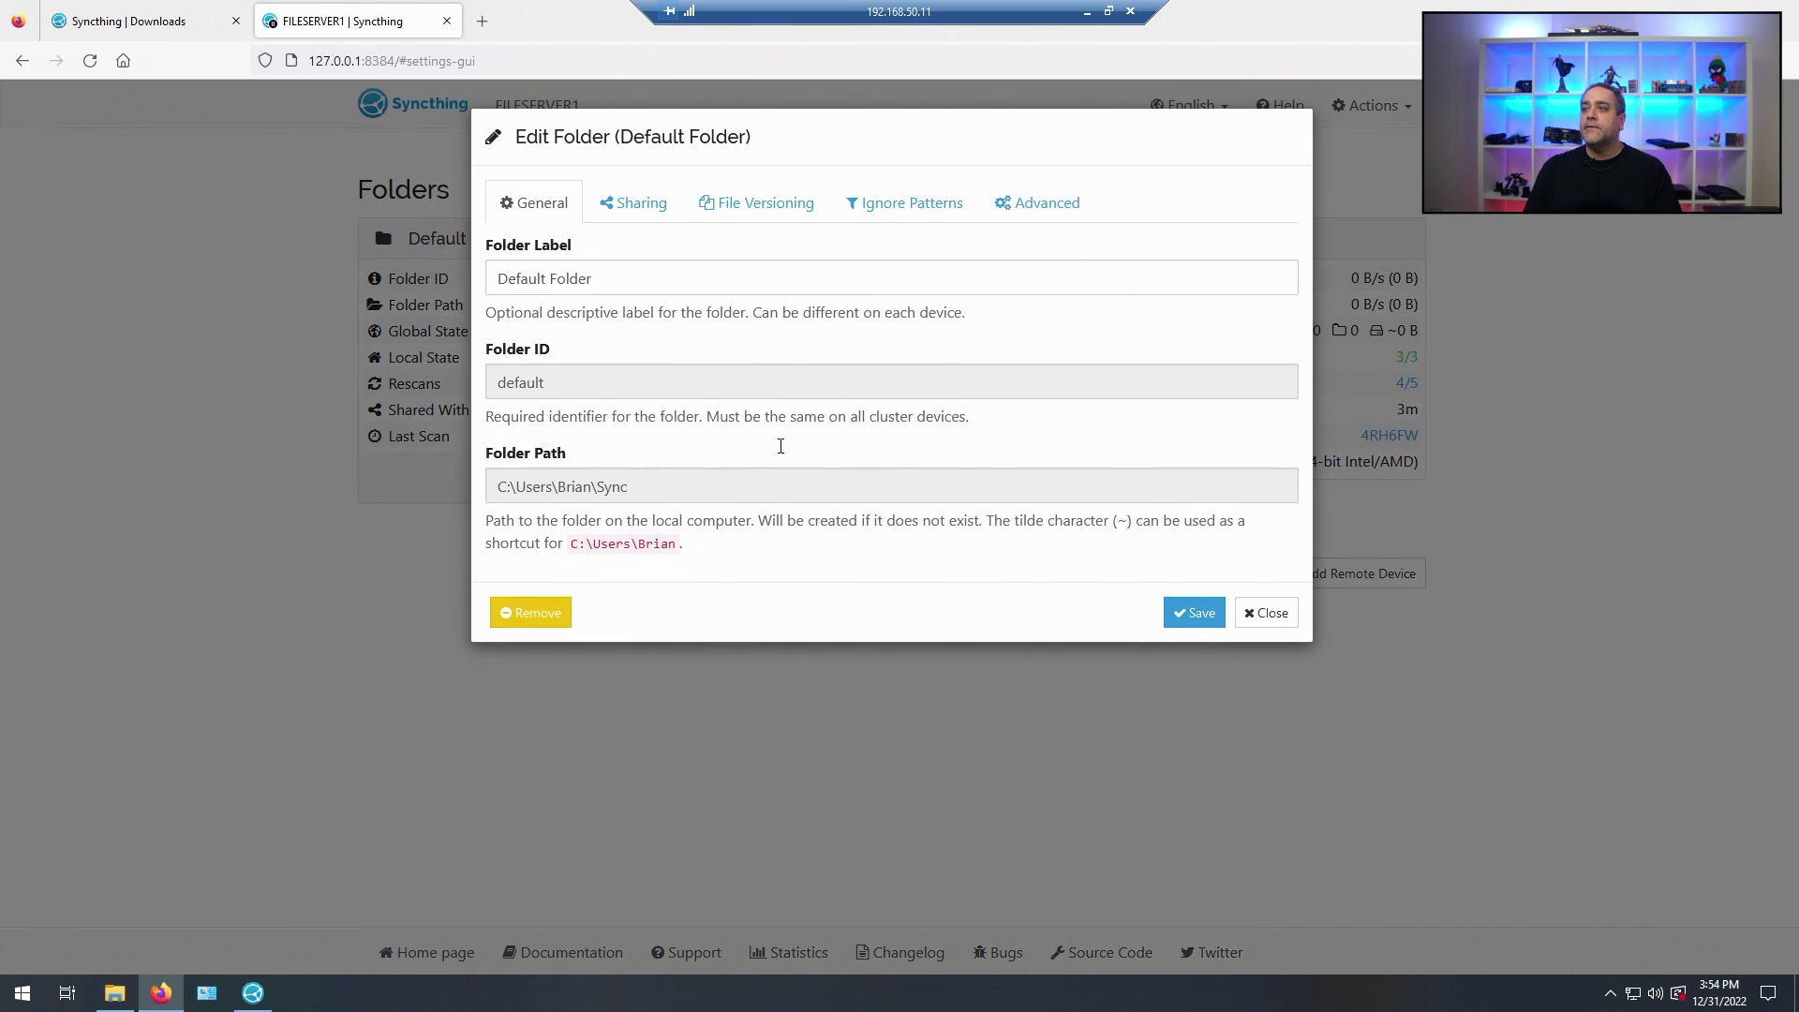
{"action": "left_click", "coordinate": [539, 614]}
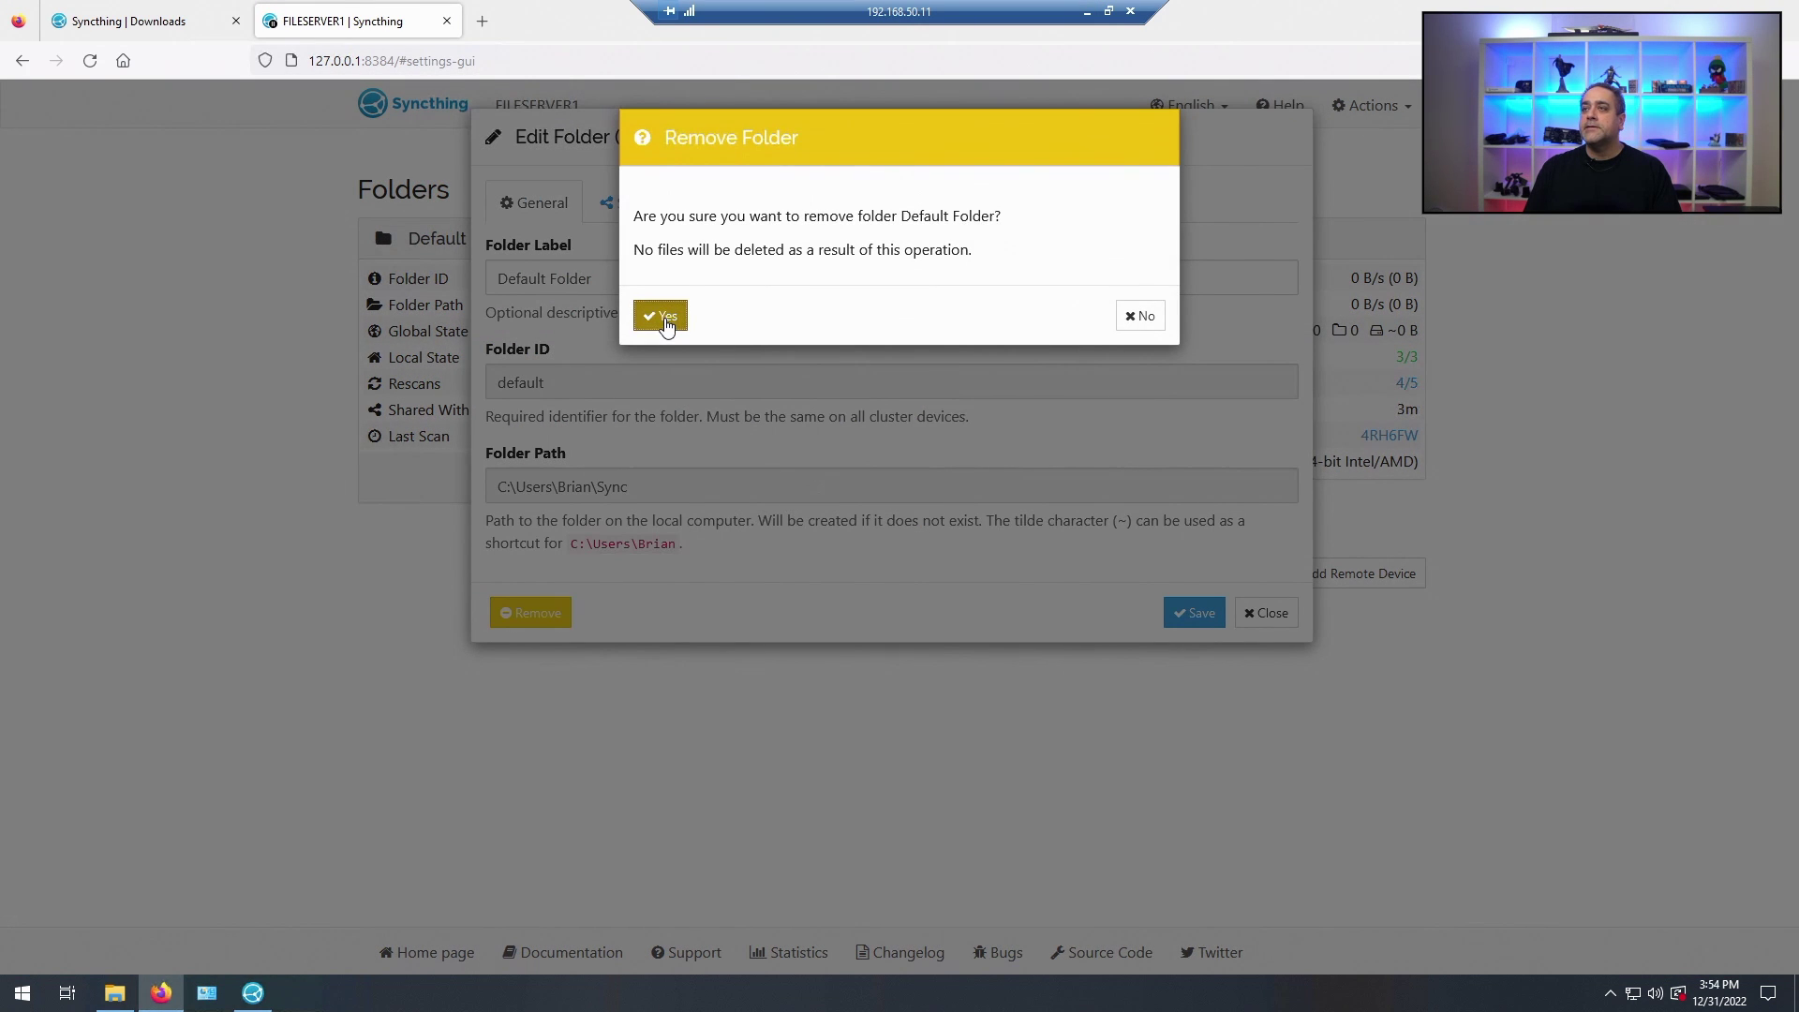
{"action": "left_click", "coordinate": [661, 317]}
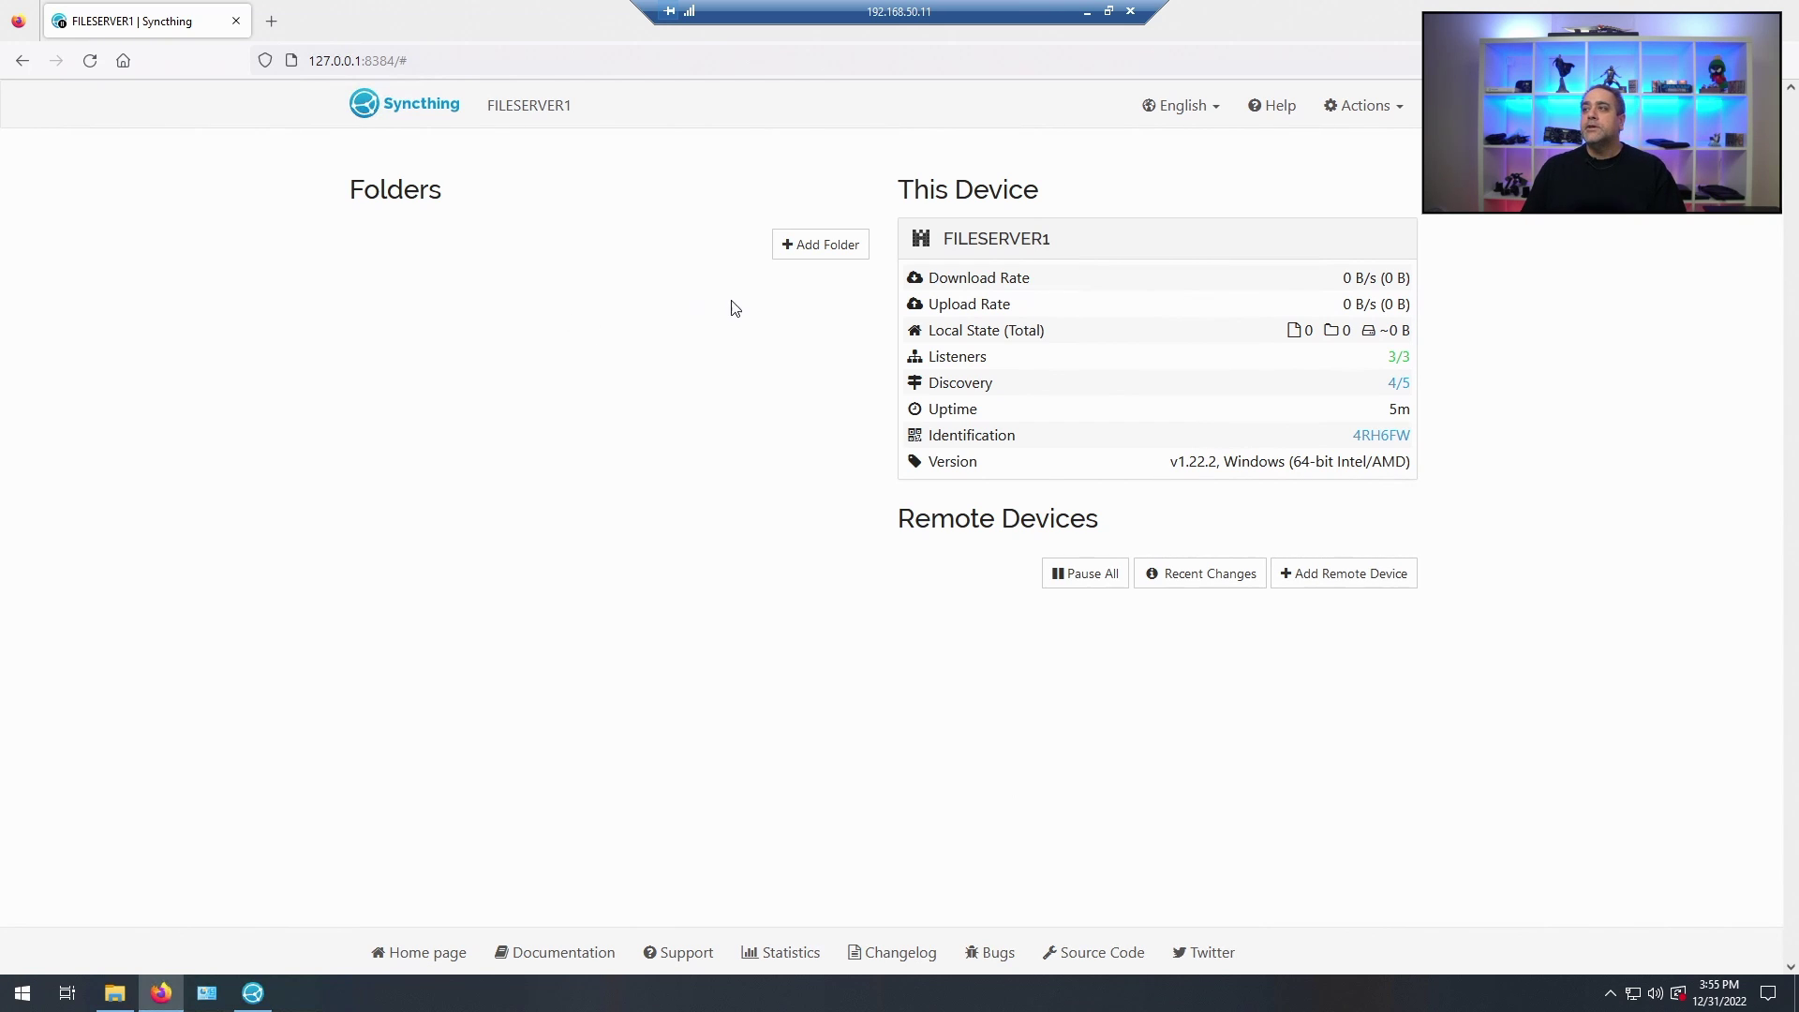
Step: Start adding a new folder on FILESERVER1's Syncthing page
{"action": "left_click", "coordinate": [808, 261]}
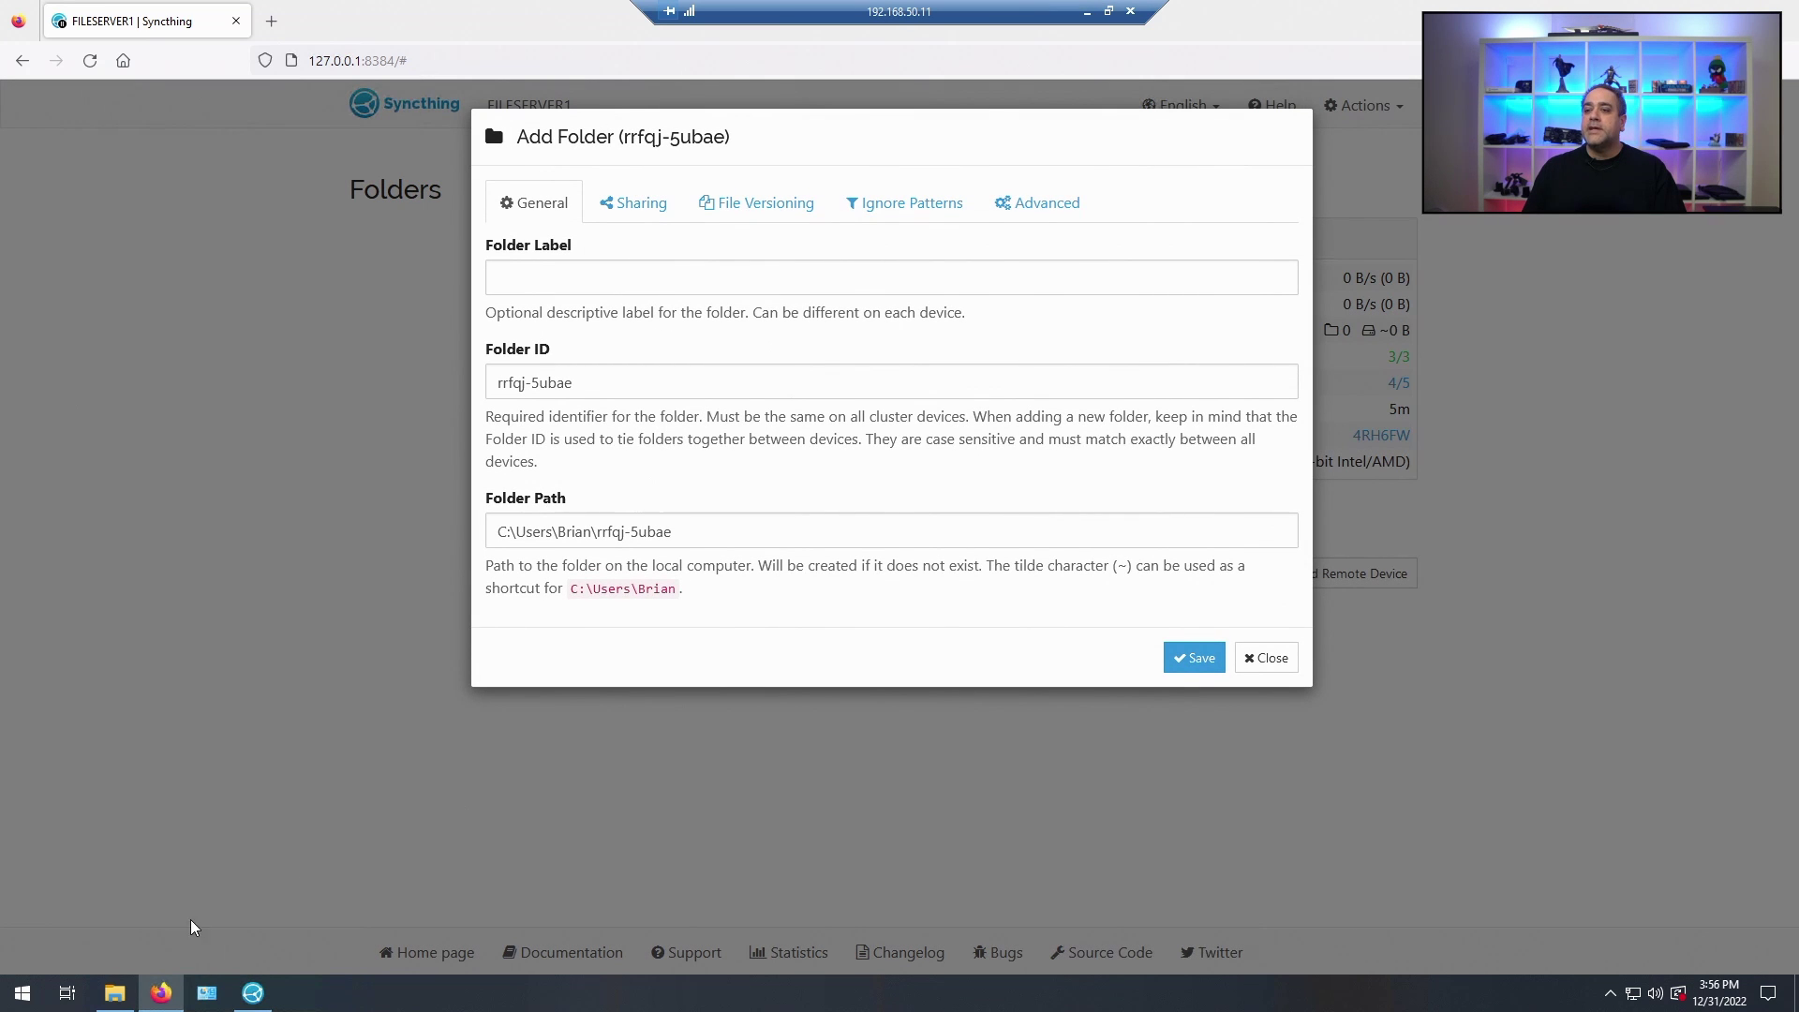
Step: Locate and open C:\Server Folder in File Explorer to get its path
{"action": "left_click", "coordinate": [110, 998]}
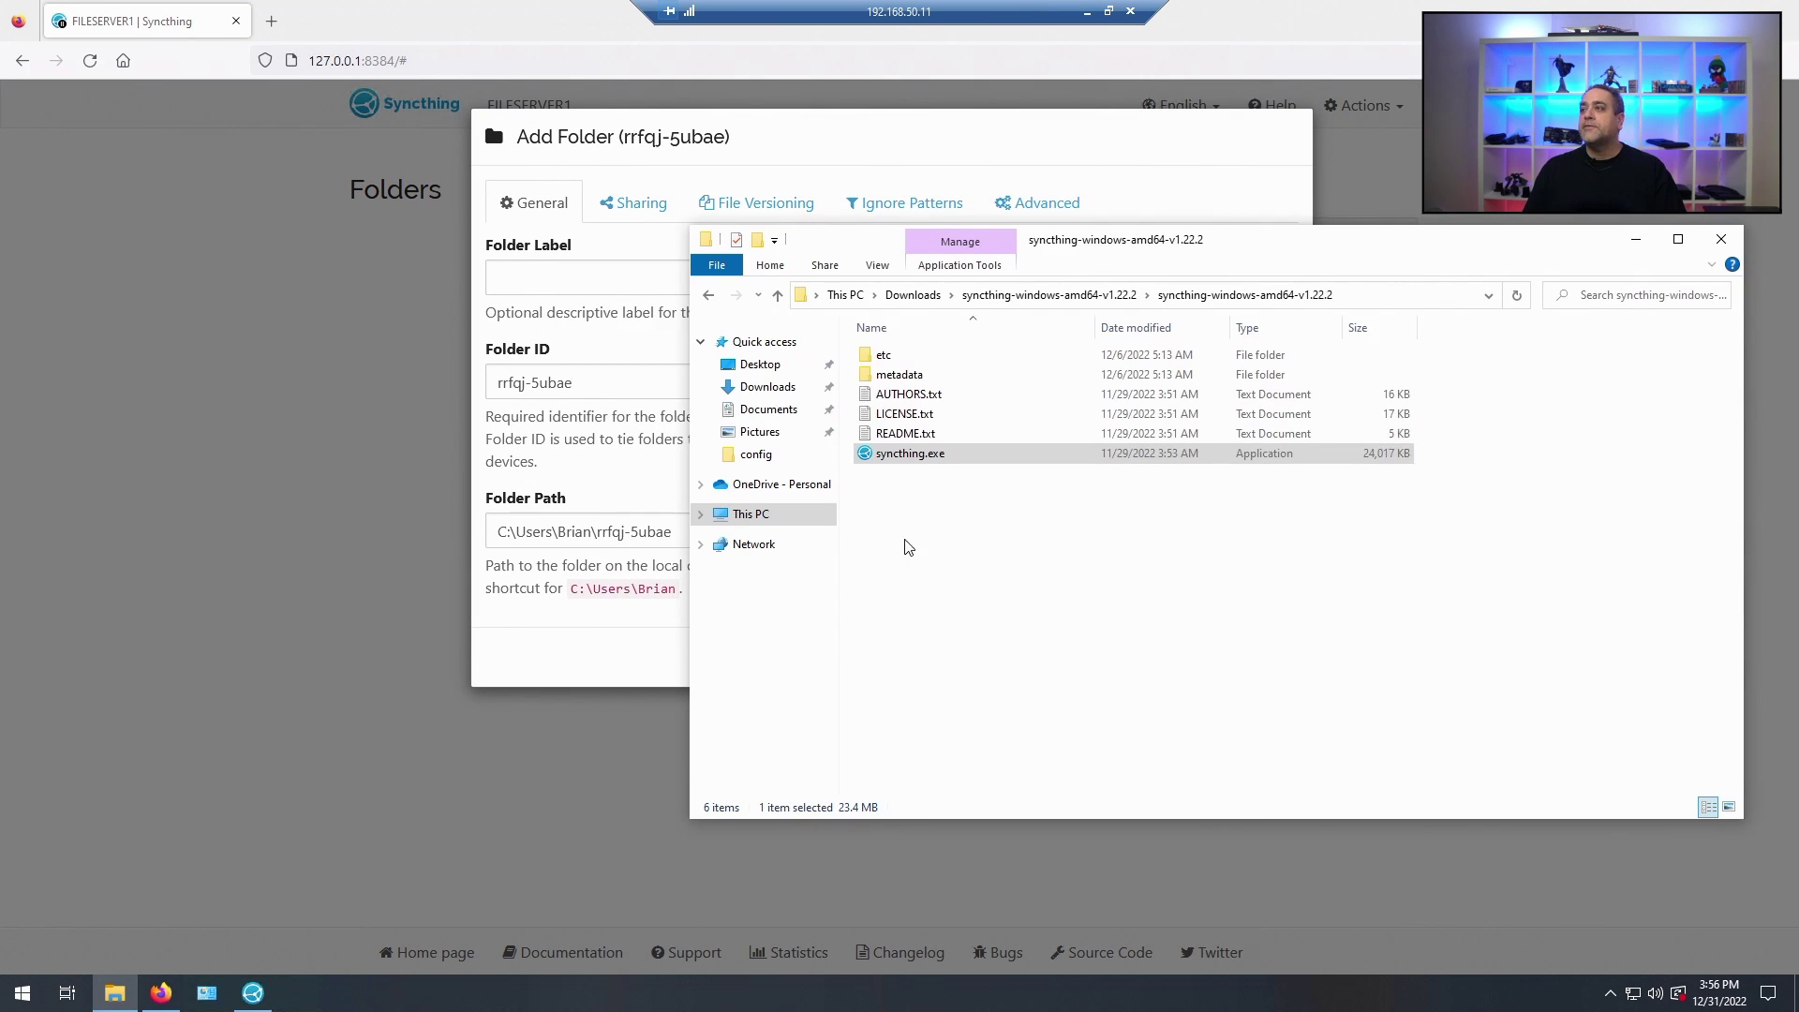
{"action": "left_click", "coordinate": [750, 513]}
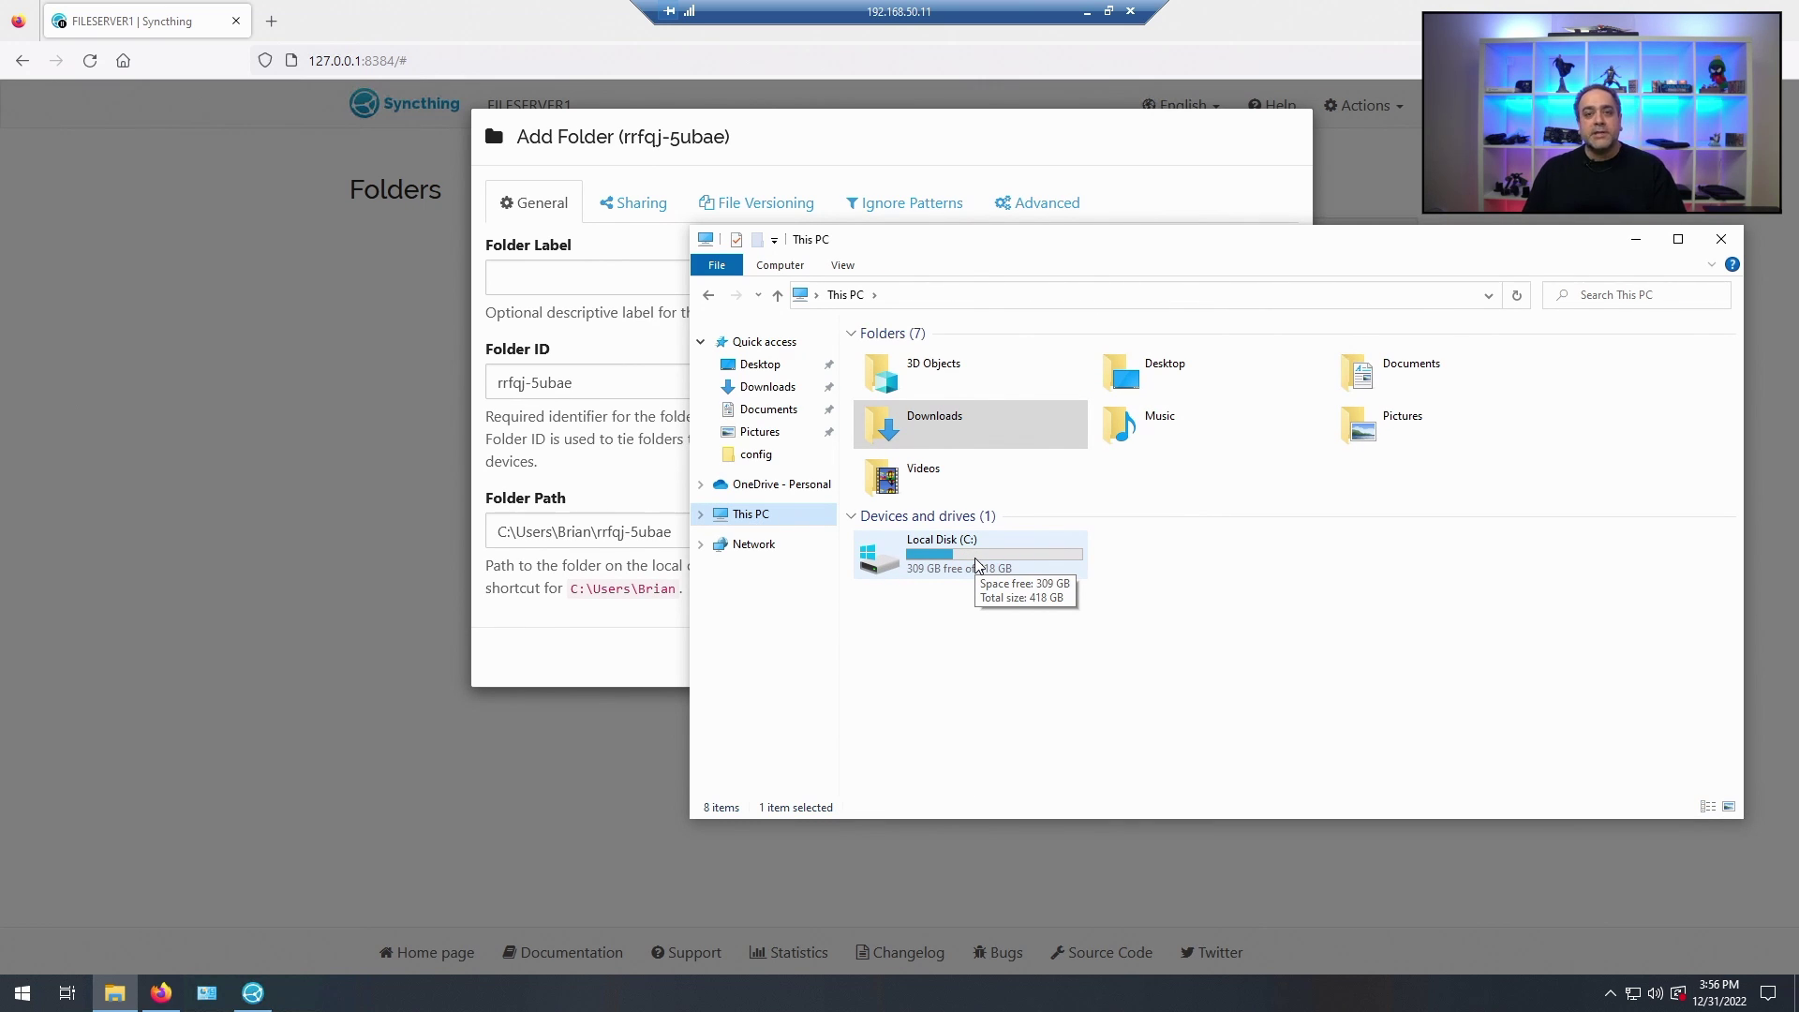
{"action": "double_click", "coordinate": [975, 563]}
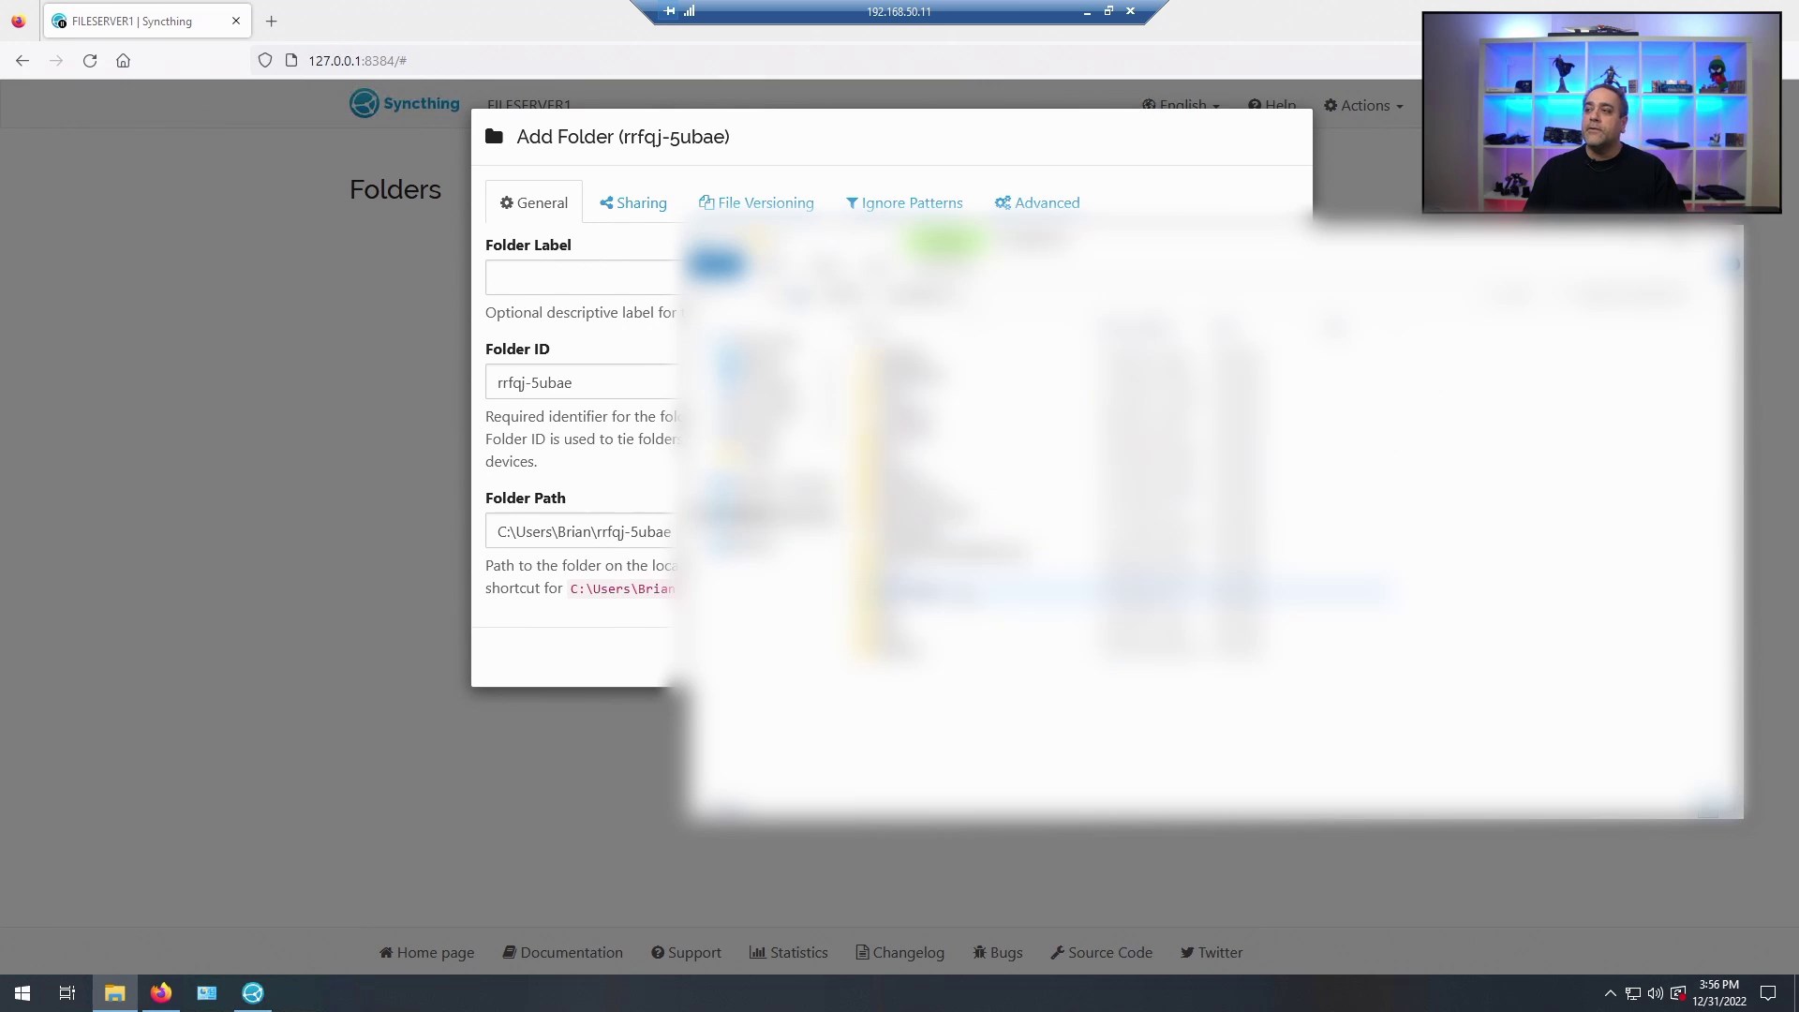
{"action": "left_click", "coordinate": [937, 591]}
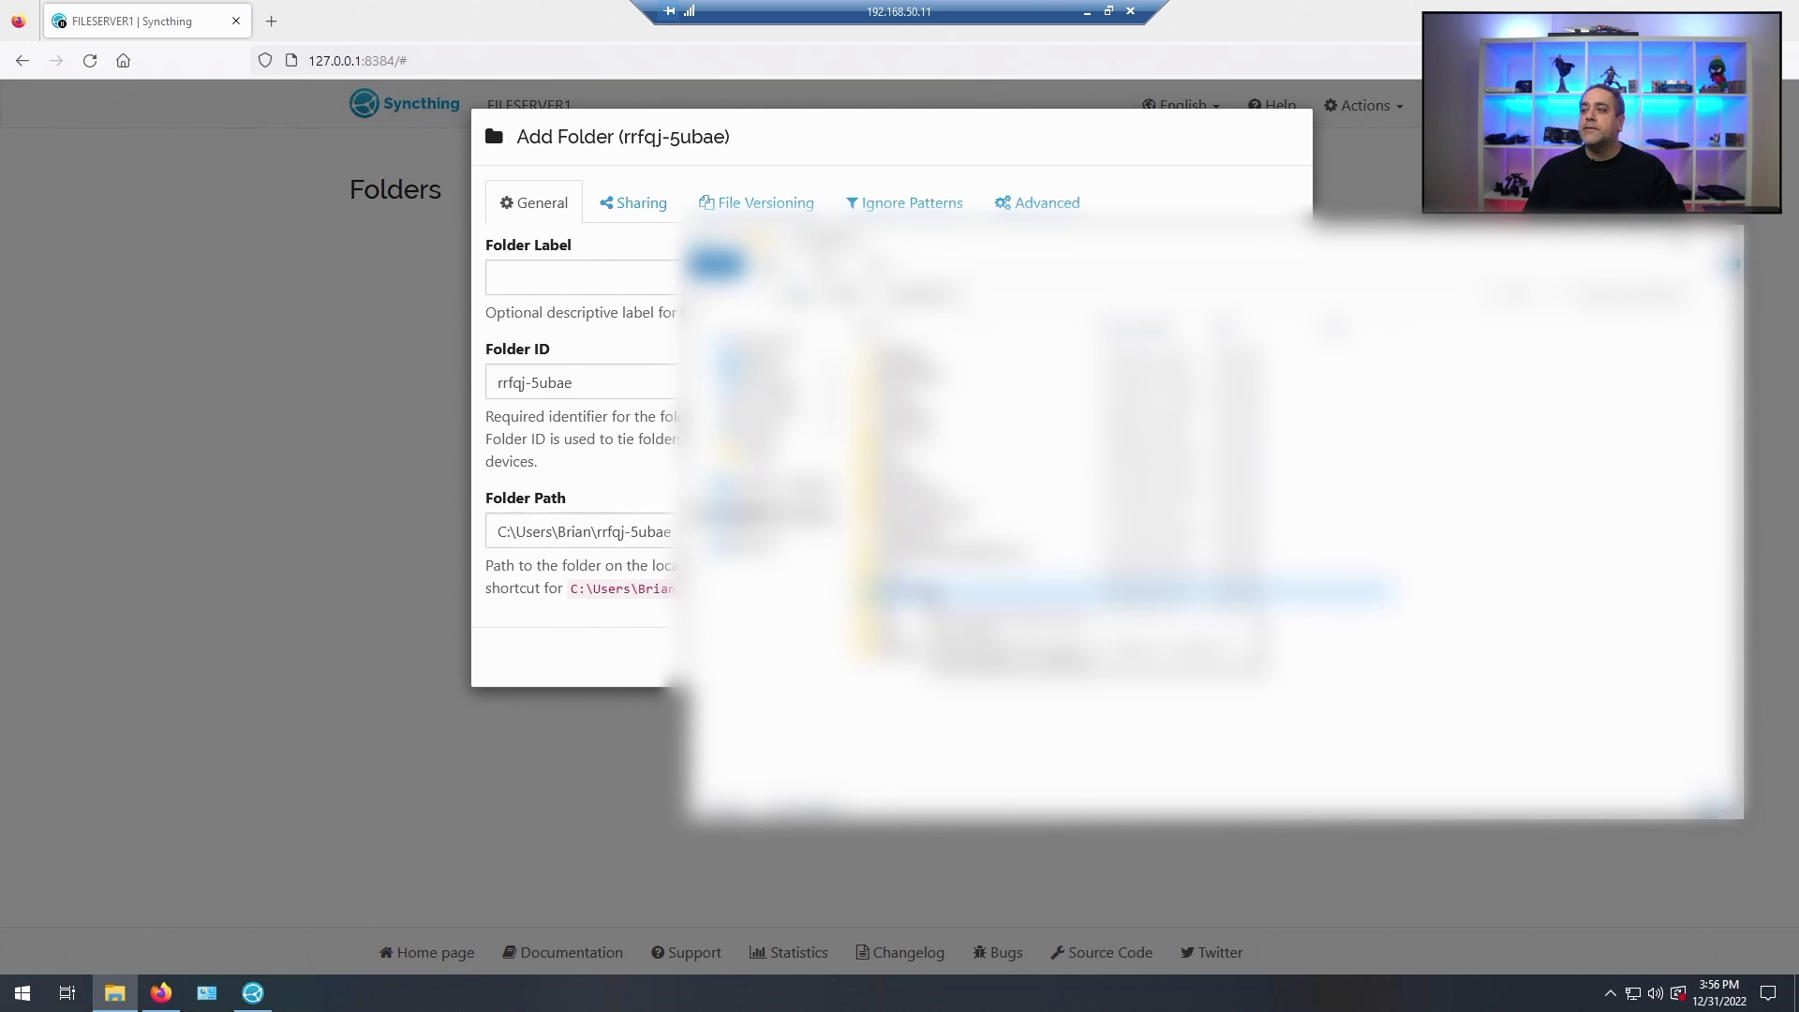
{"action": "double_click", "coordinate": [937, 590]}
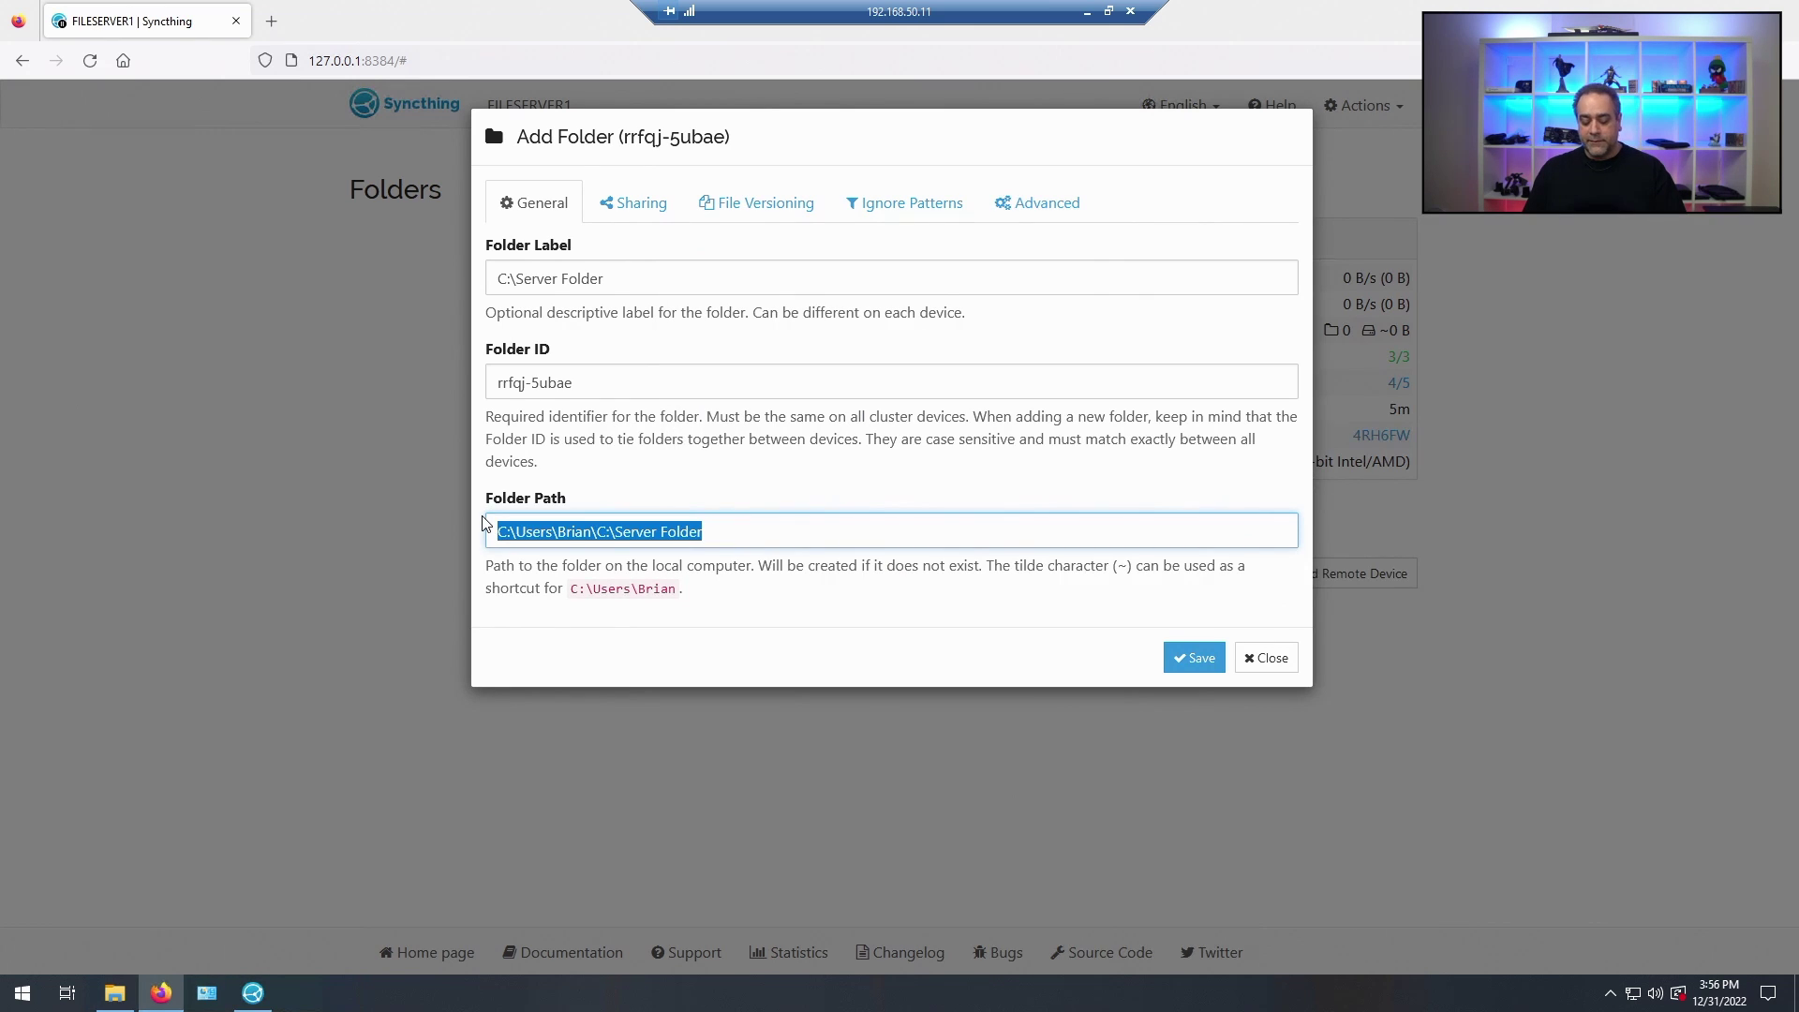
Step: Set the folder path to C:\Server Folder and the label to 'Server Folder'
{"action": "type", "text": "C:\\Server Folder"}
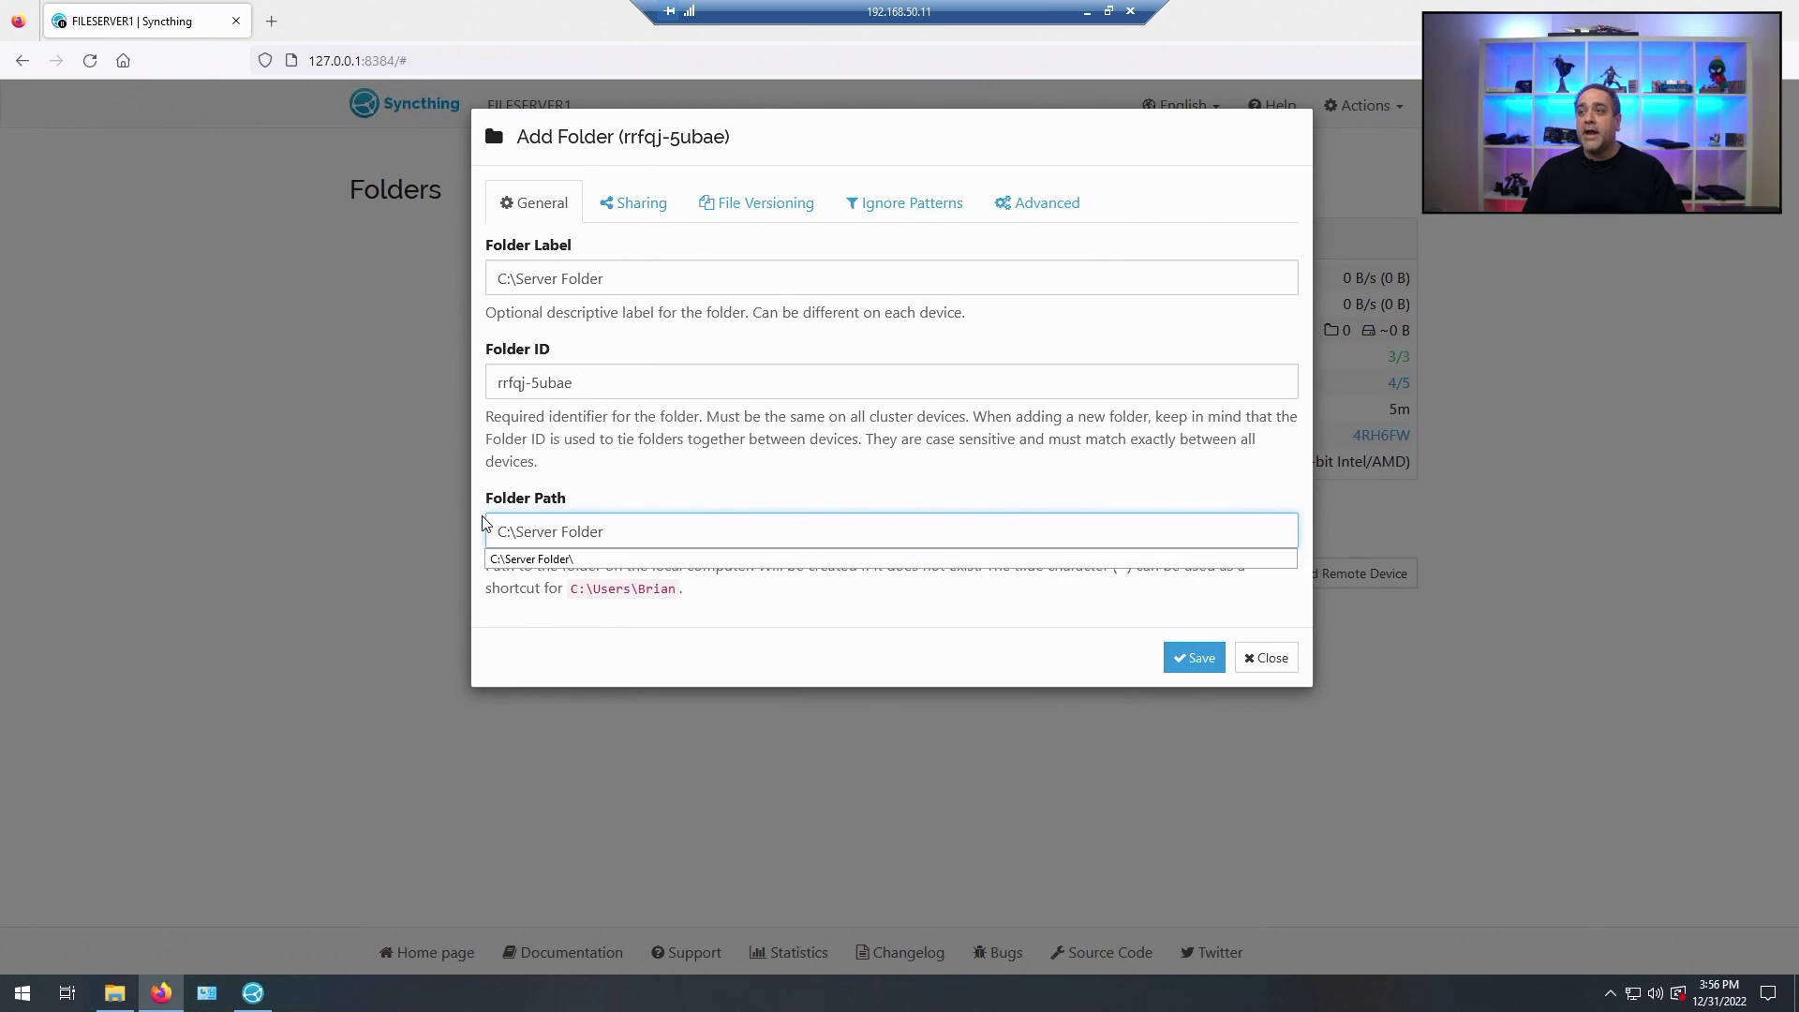
{"action": "left_click_drag", "start_coordinate": [656, 278], "coordinate": [433, 279]}
{"action": "type", "text": "S"}
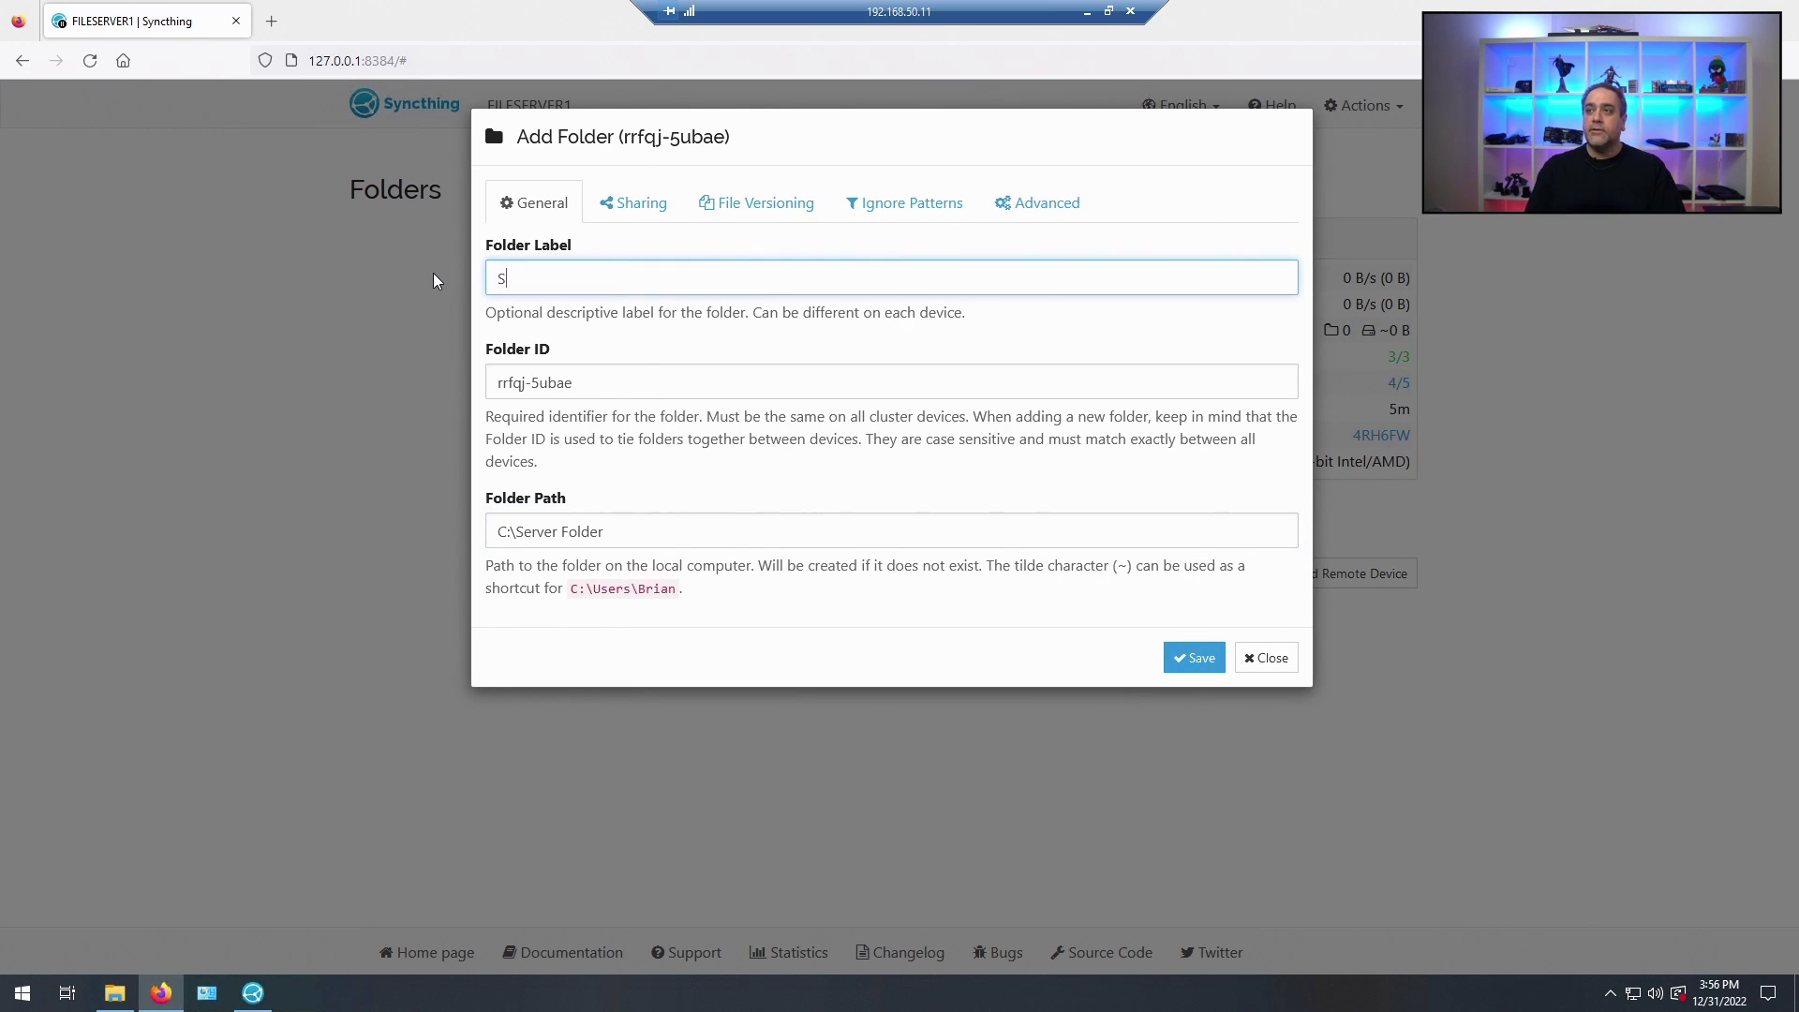
{"action": "type", "text": "erver Folder"}
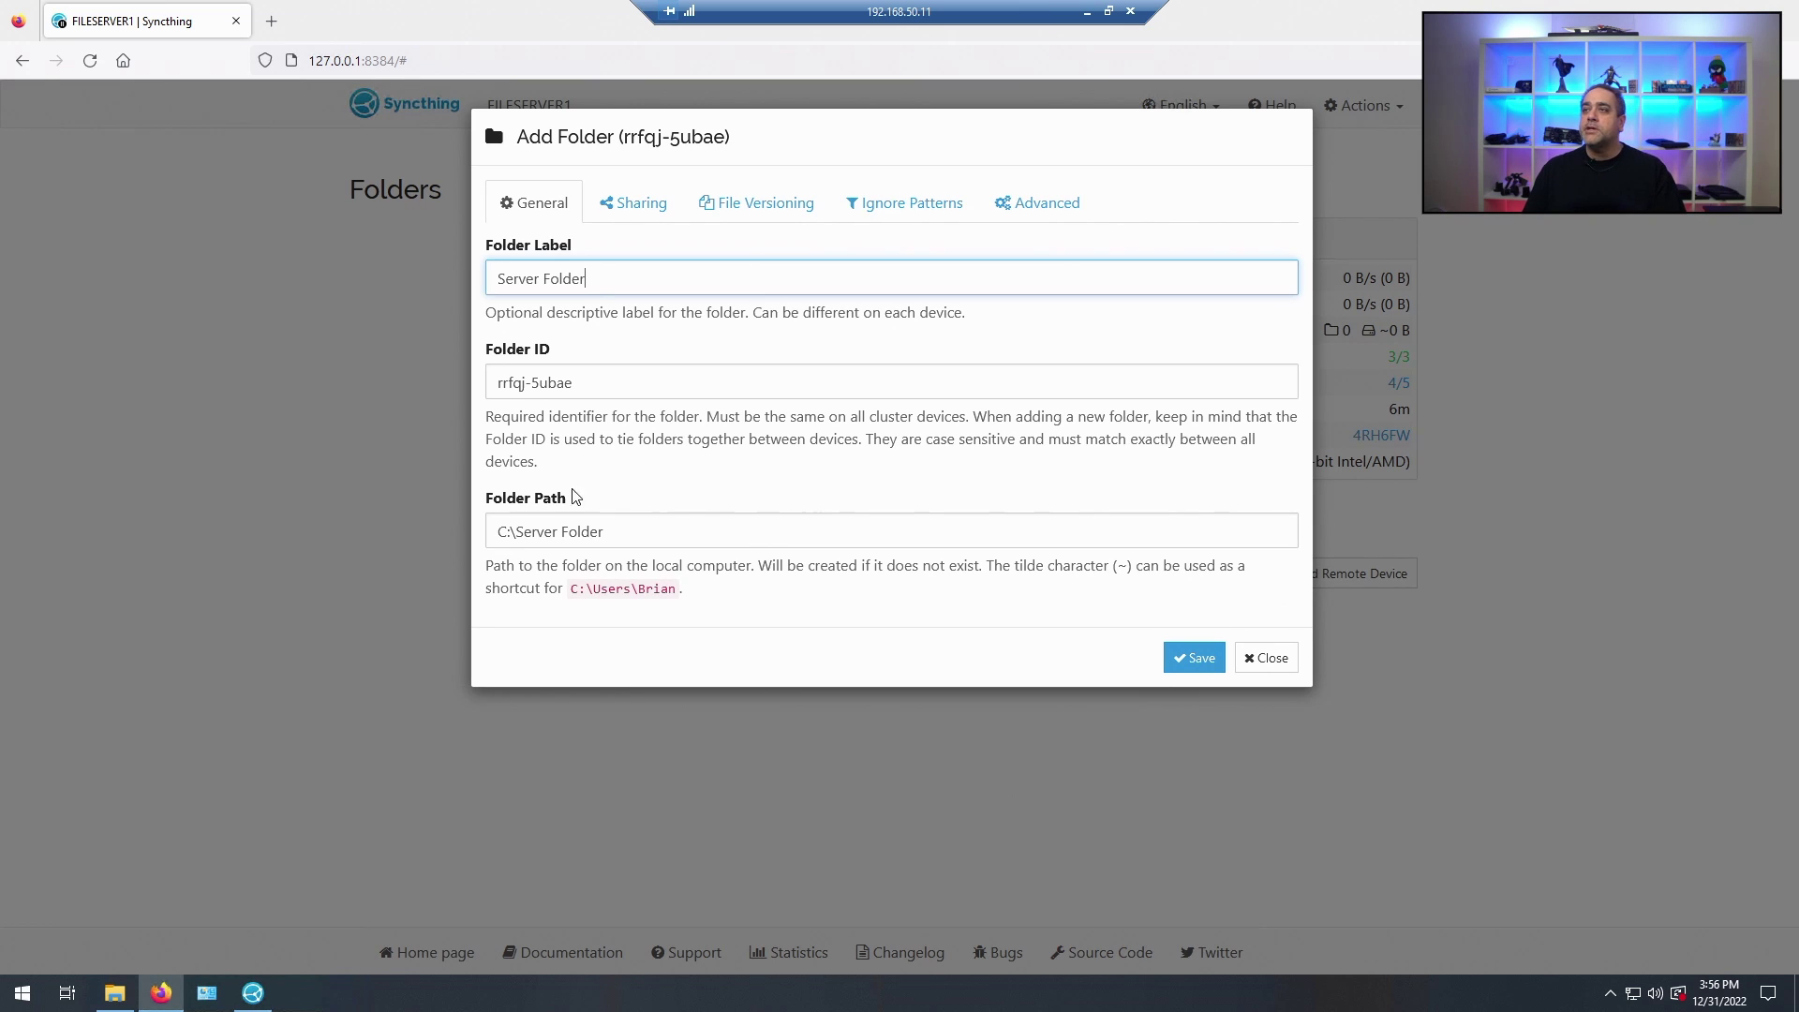
{"action": "left_click", "coordinate": [643, 215]}
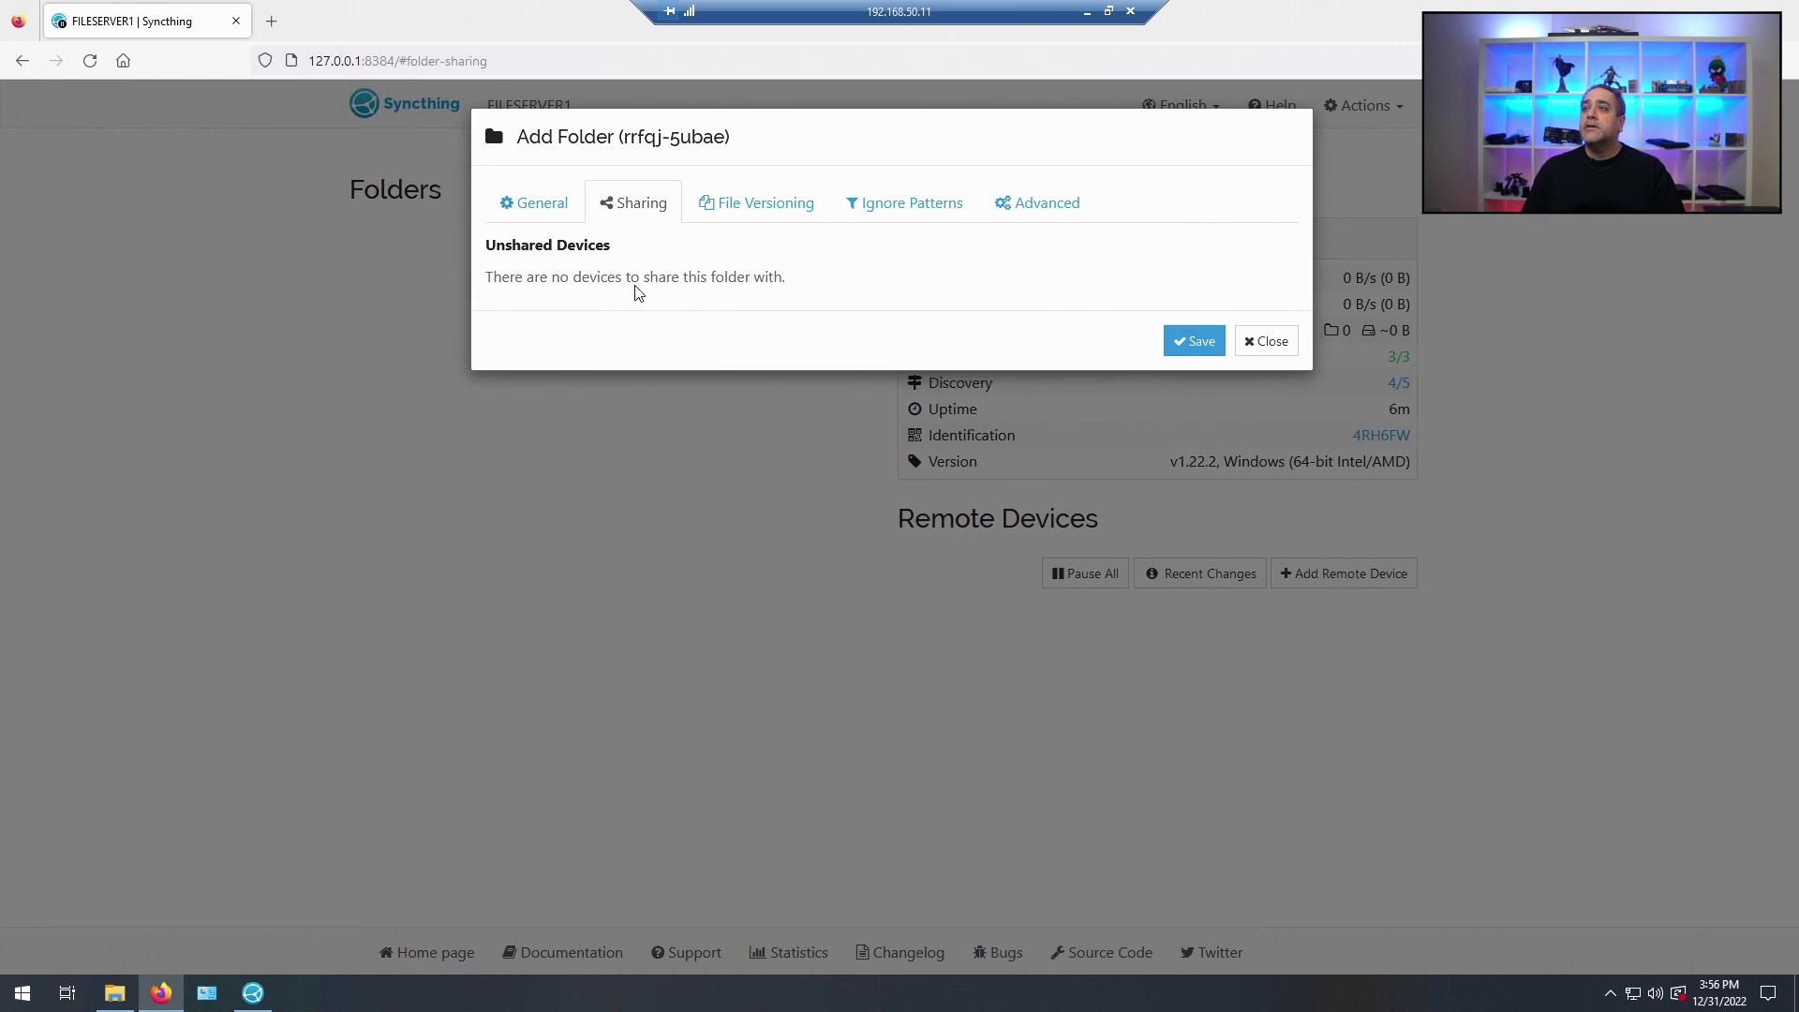
Step: Set the Server Folder's folder type to Send Only and enable Ignore Permissions
{"action": "left_click", "coordinate": [739, 209]}
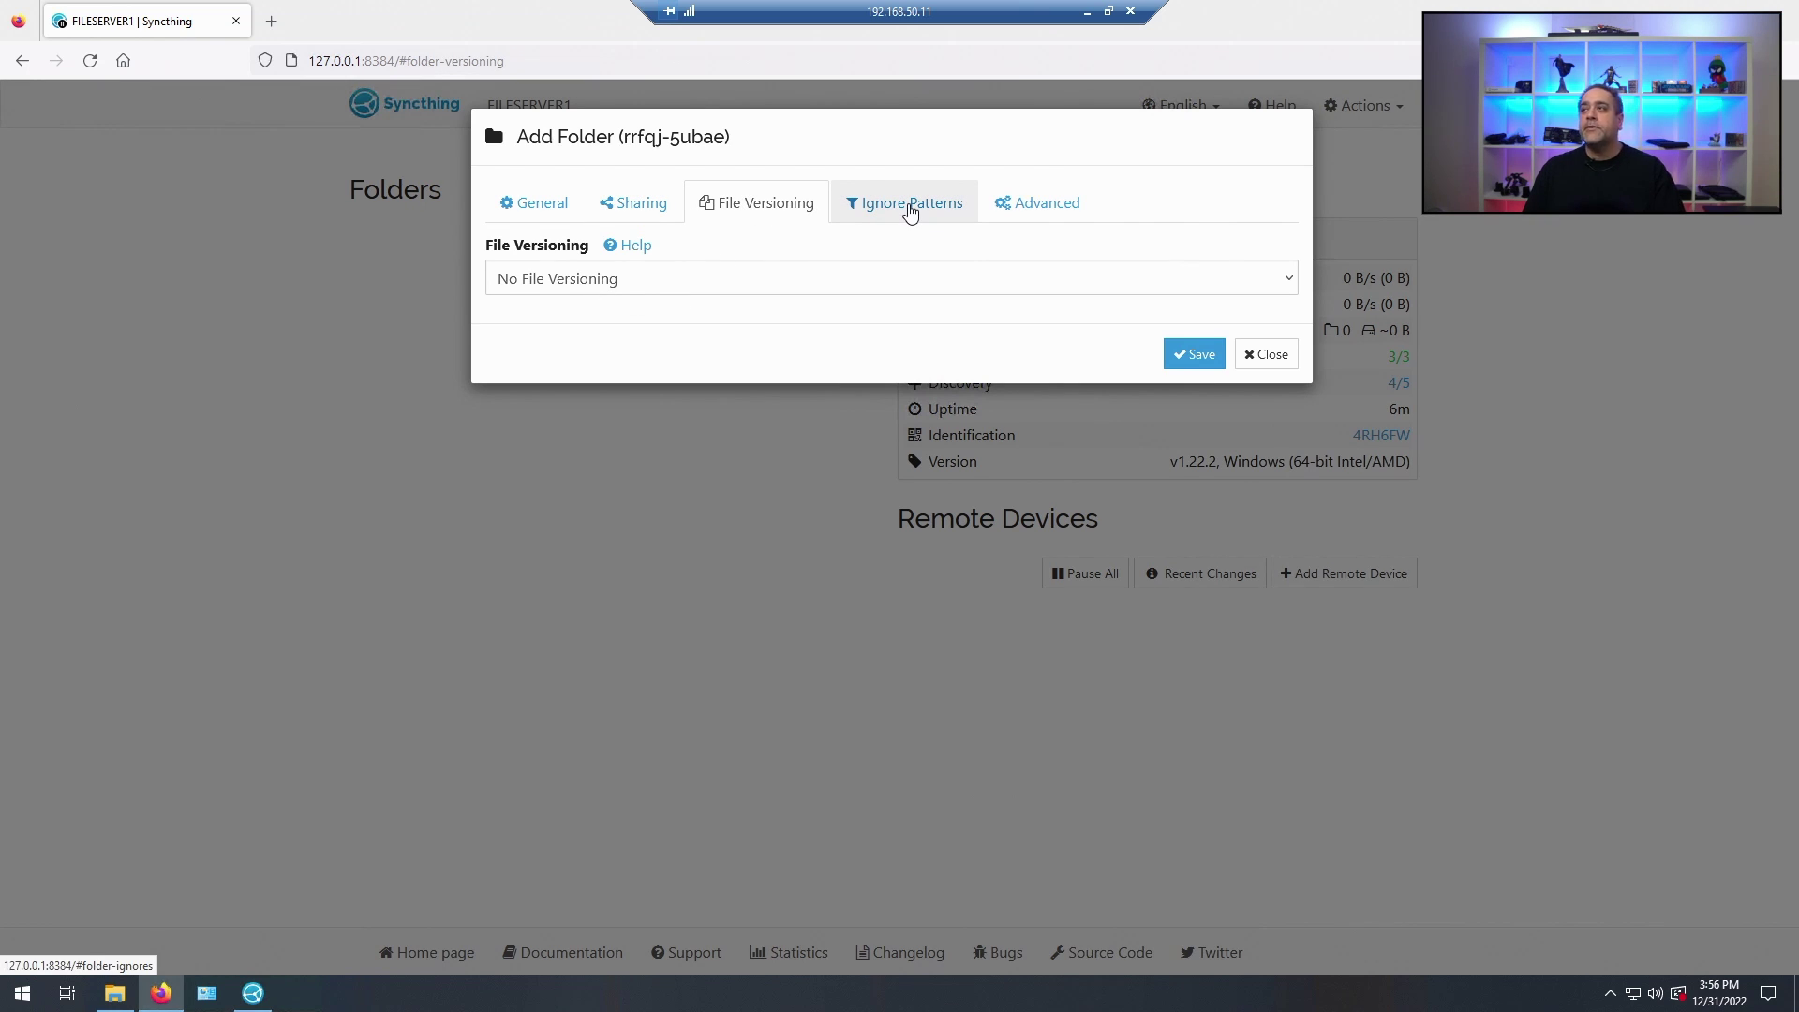
{"action": "left_click", "coordinate": [908, 212]}
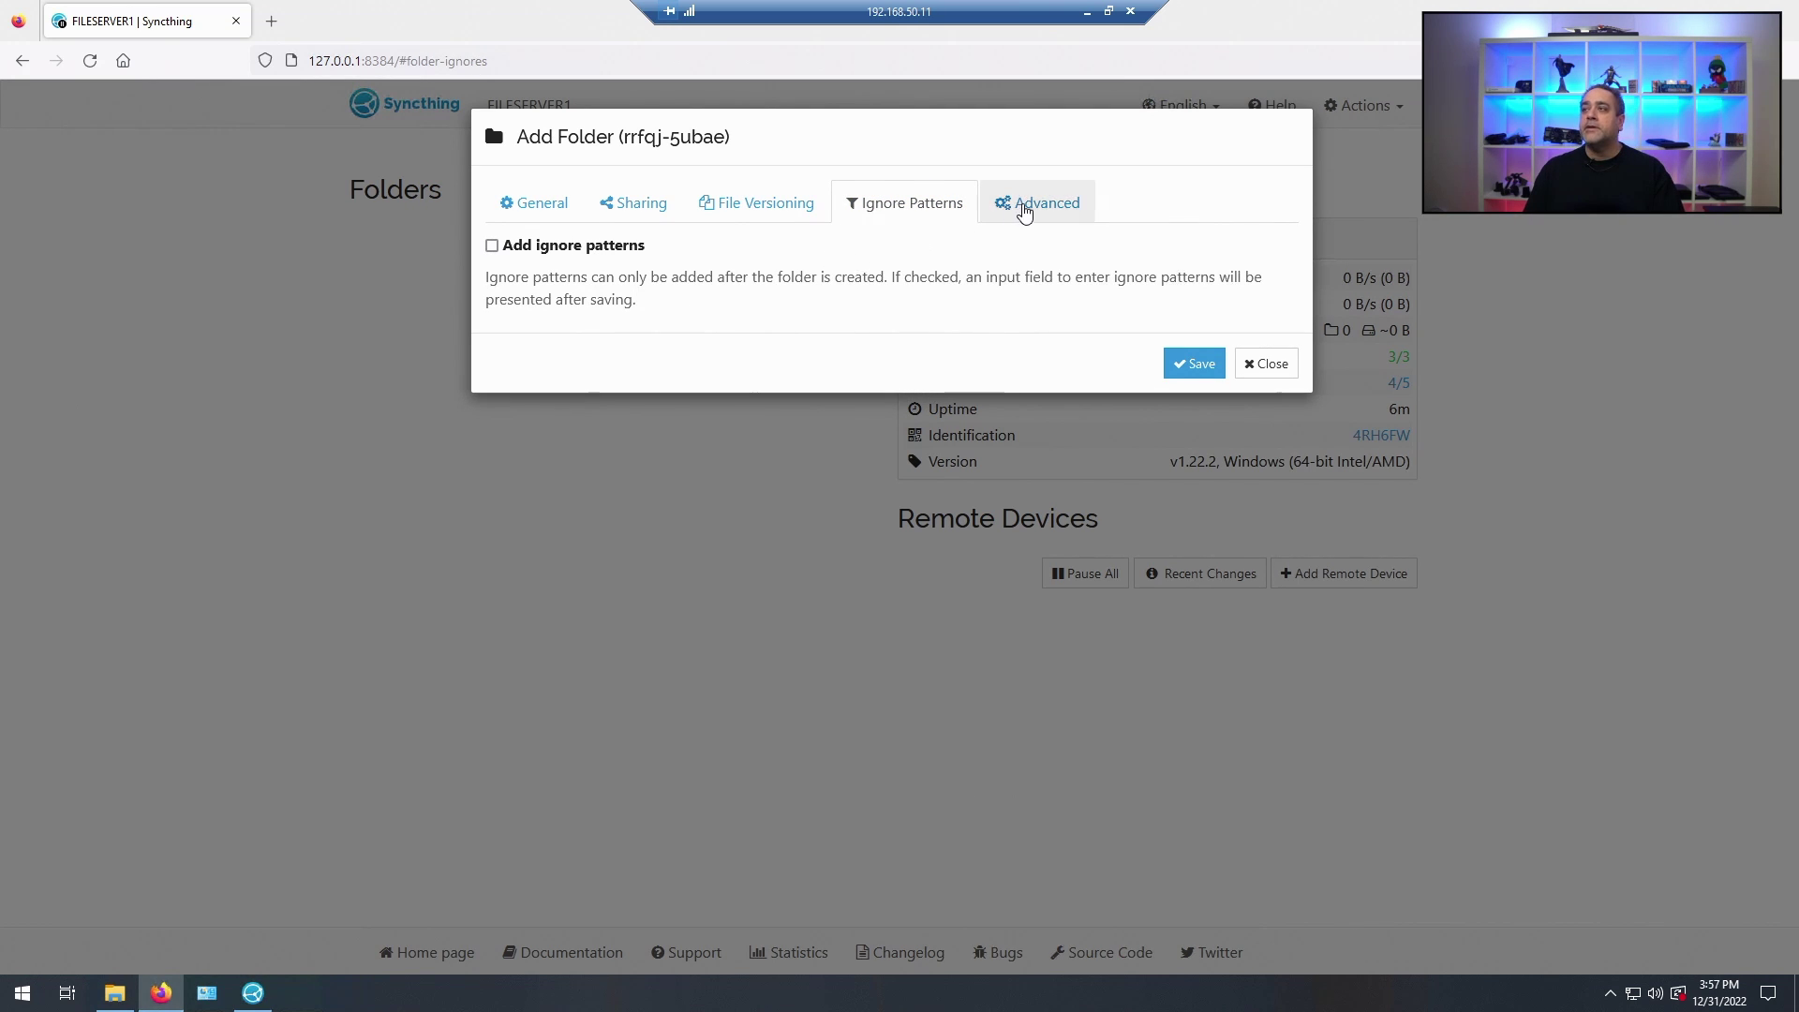
{"action": "left_click", "coordinate": [1027, 206]}
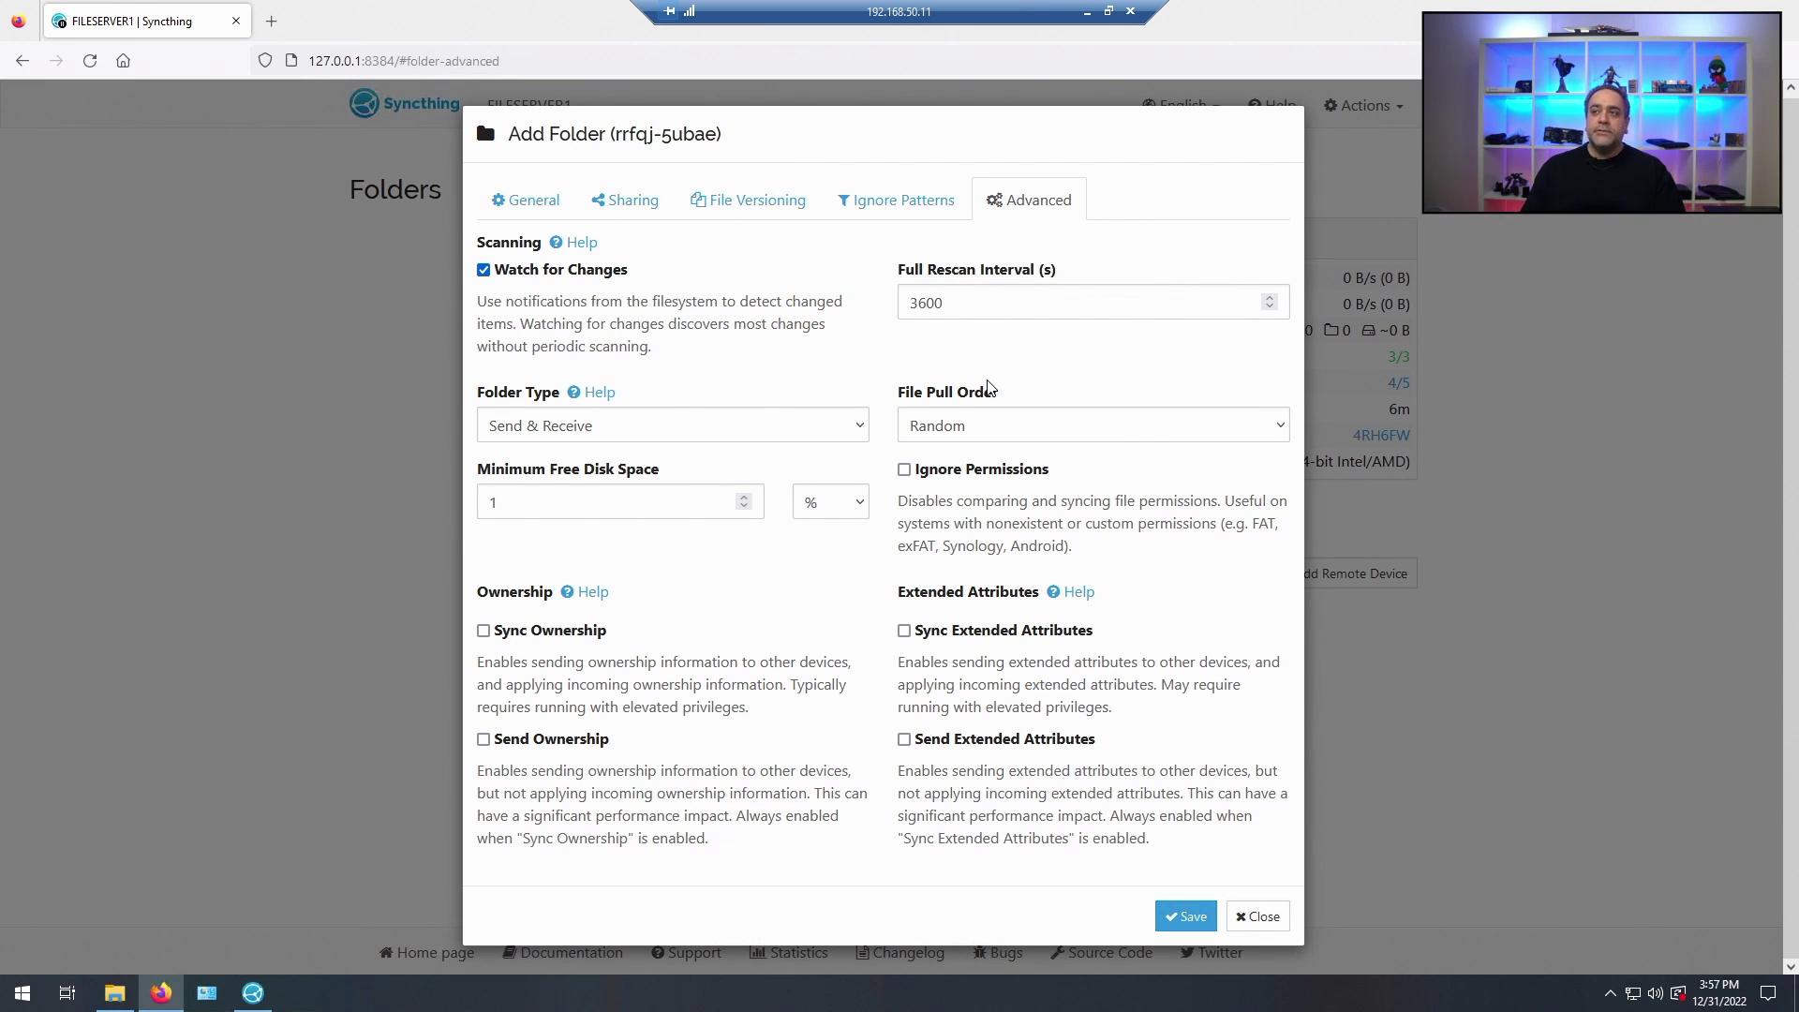
{"action": "left_click", "coordinate": [809, 426]}
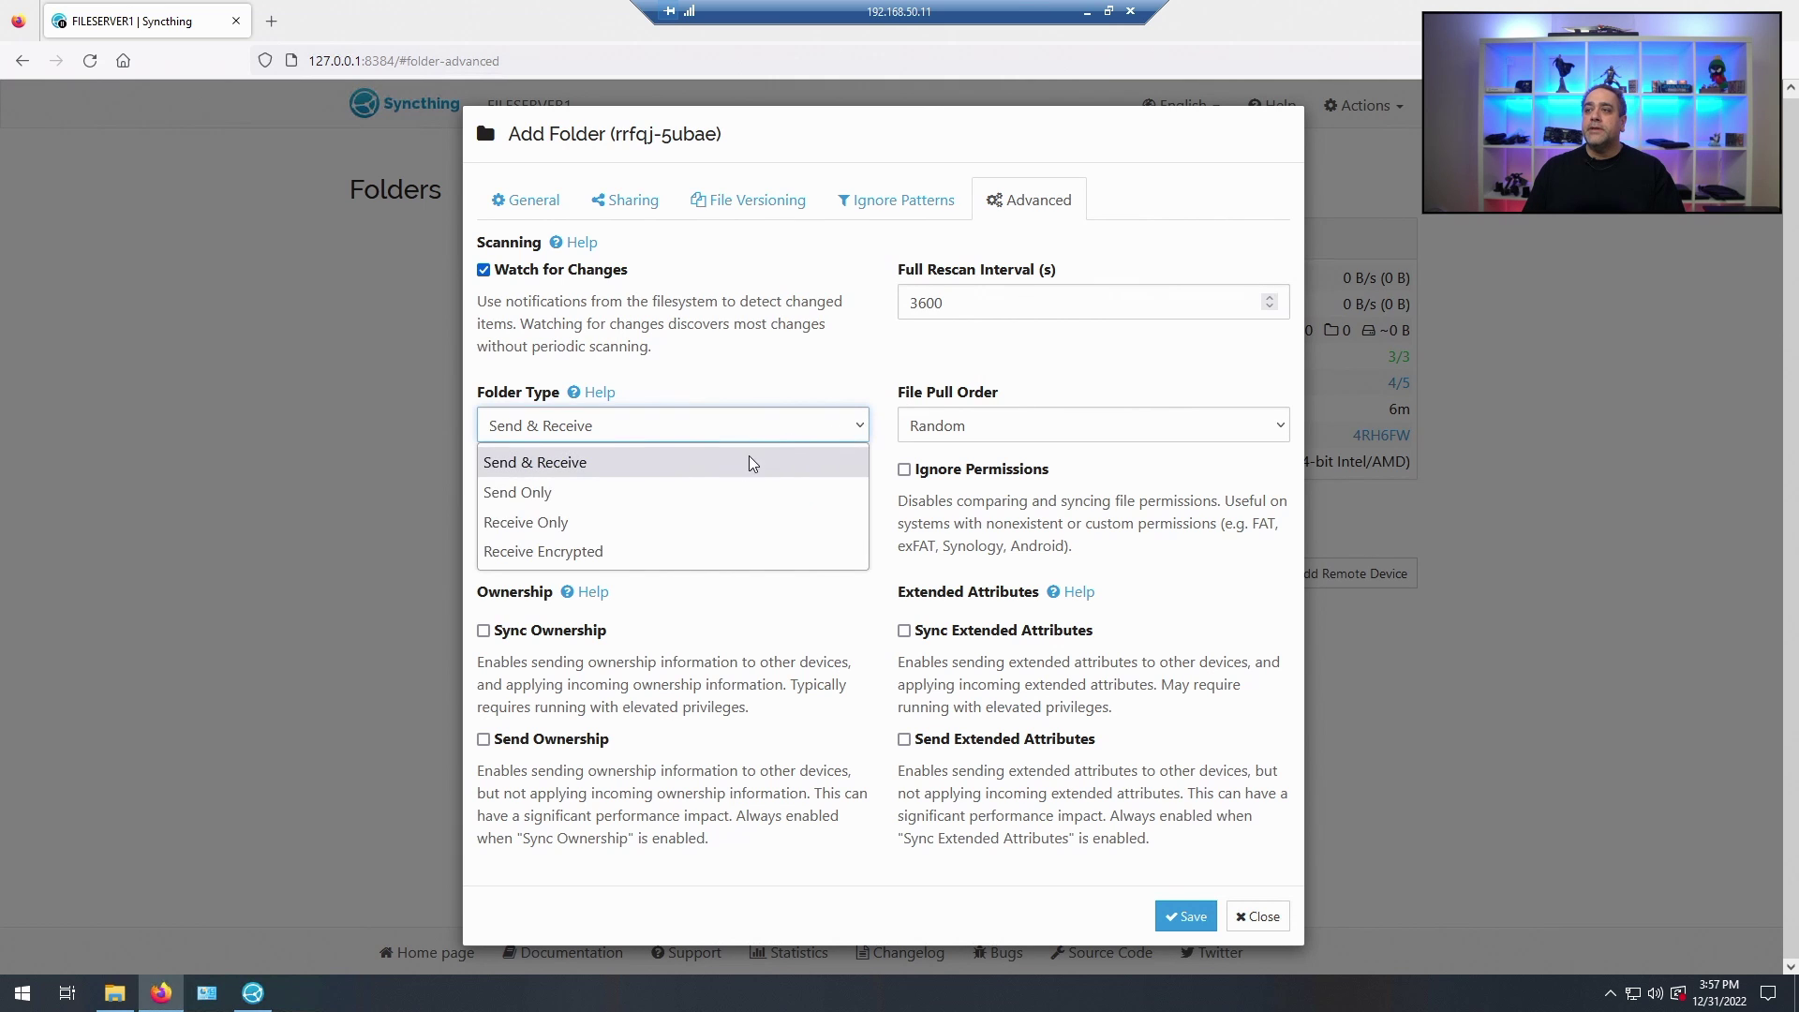
{"action": "left_click", "coordinate": [720, 495]}
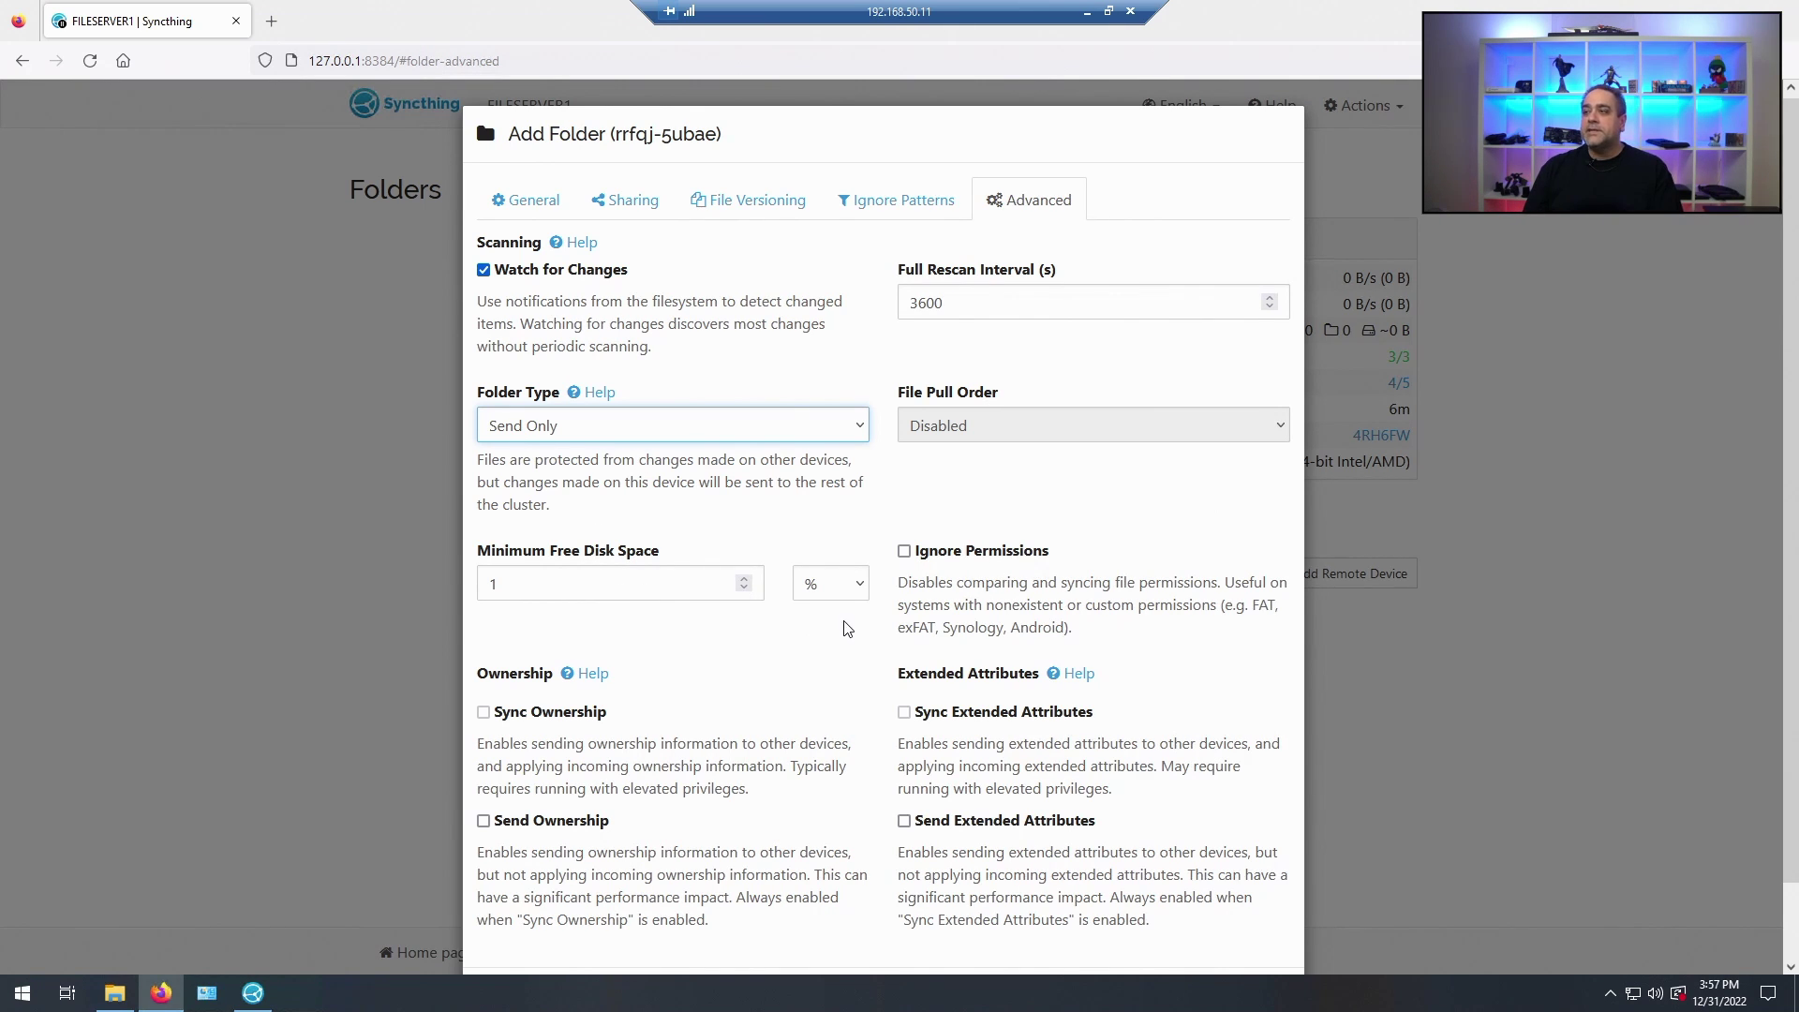
{"action": "scroll", "coordinate": [837, 619], "scroll_direction": "down", "scroll_amount": 2}
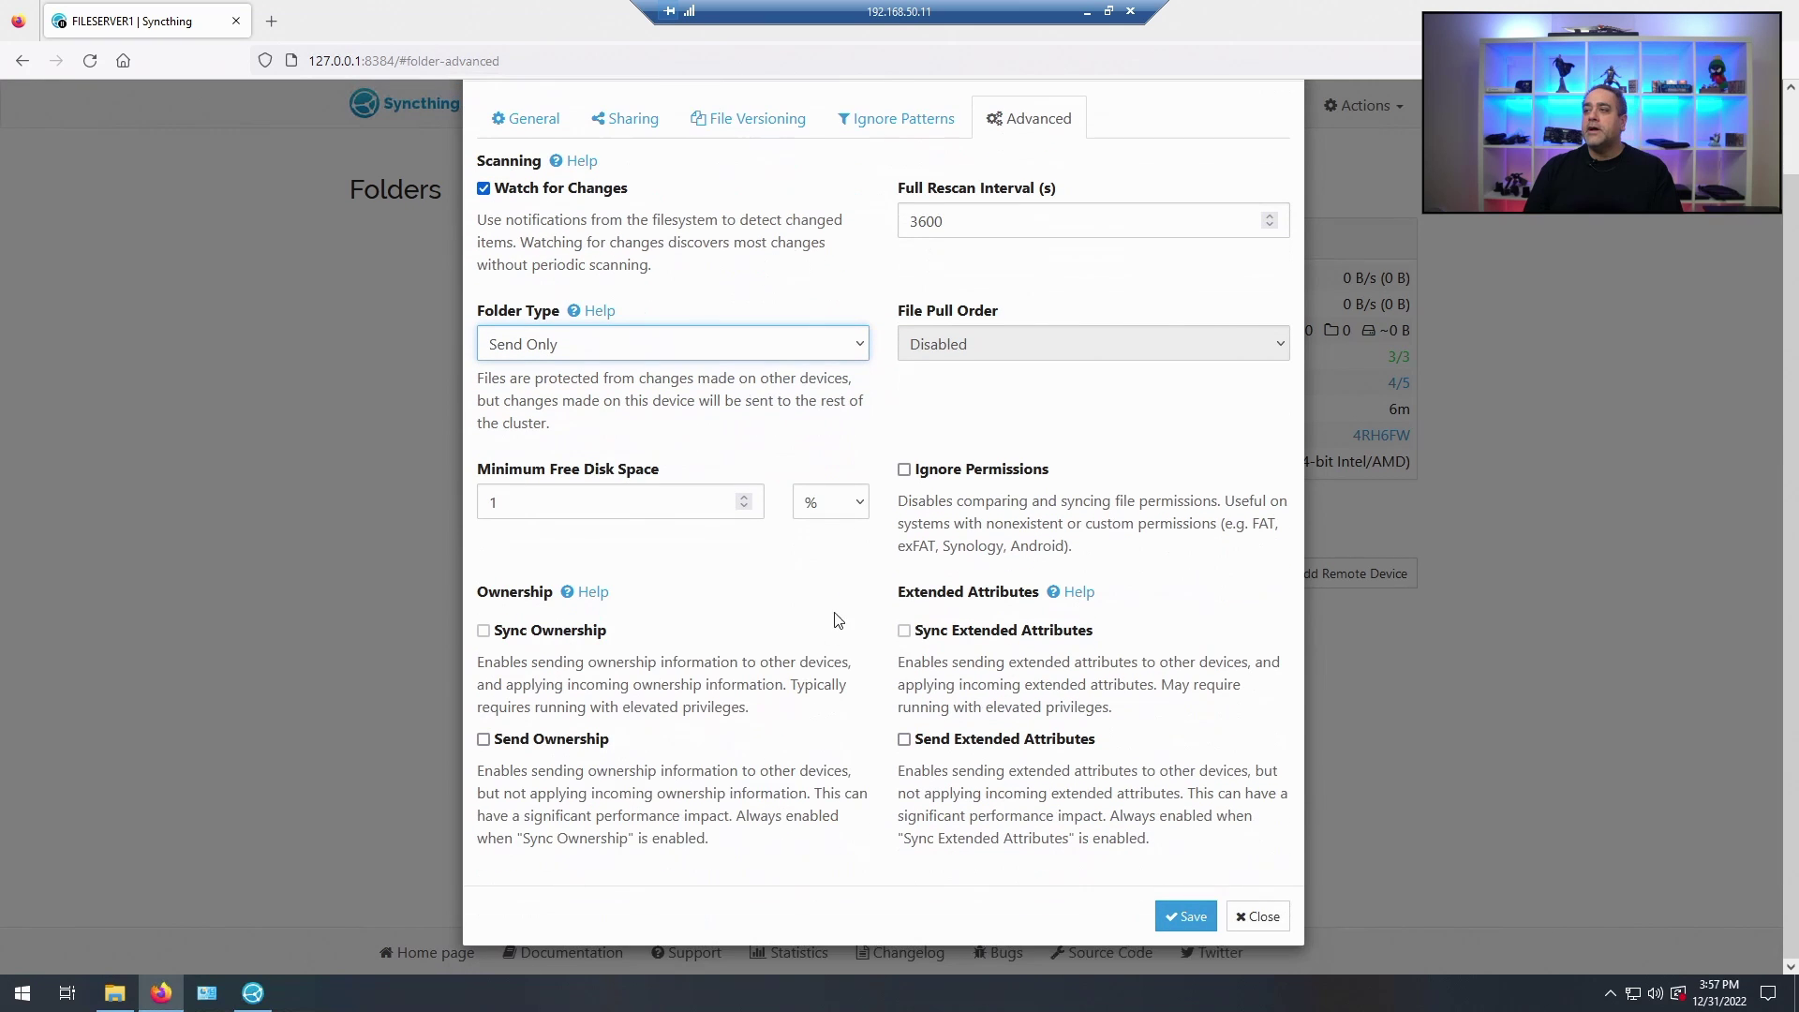
{"action": "left_click", "coordinate": [904, 469]}
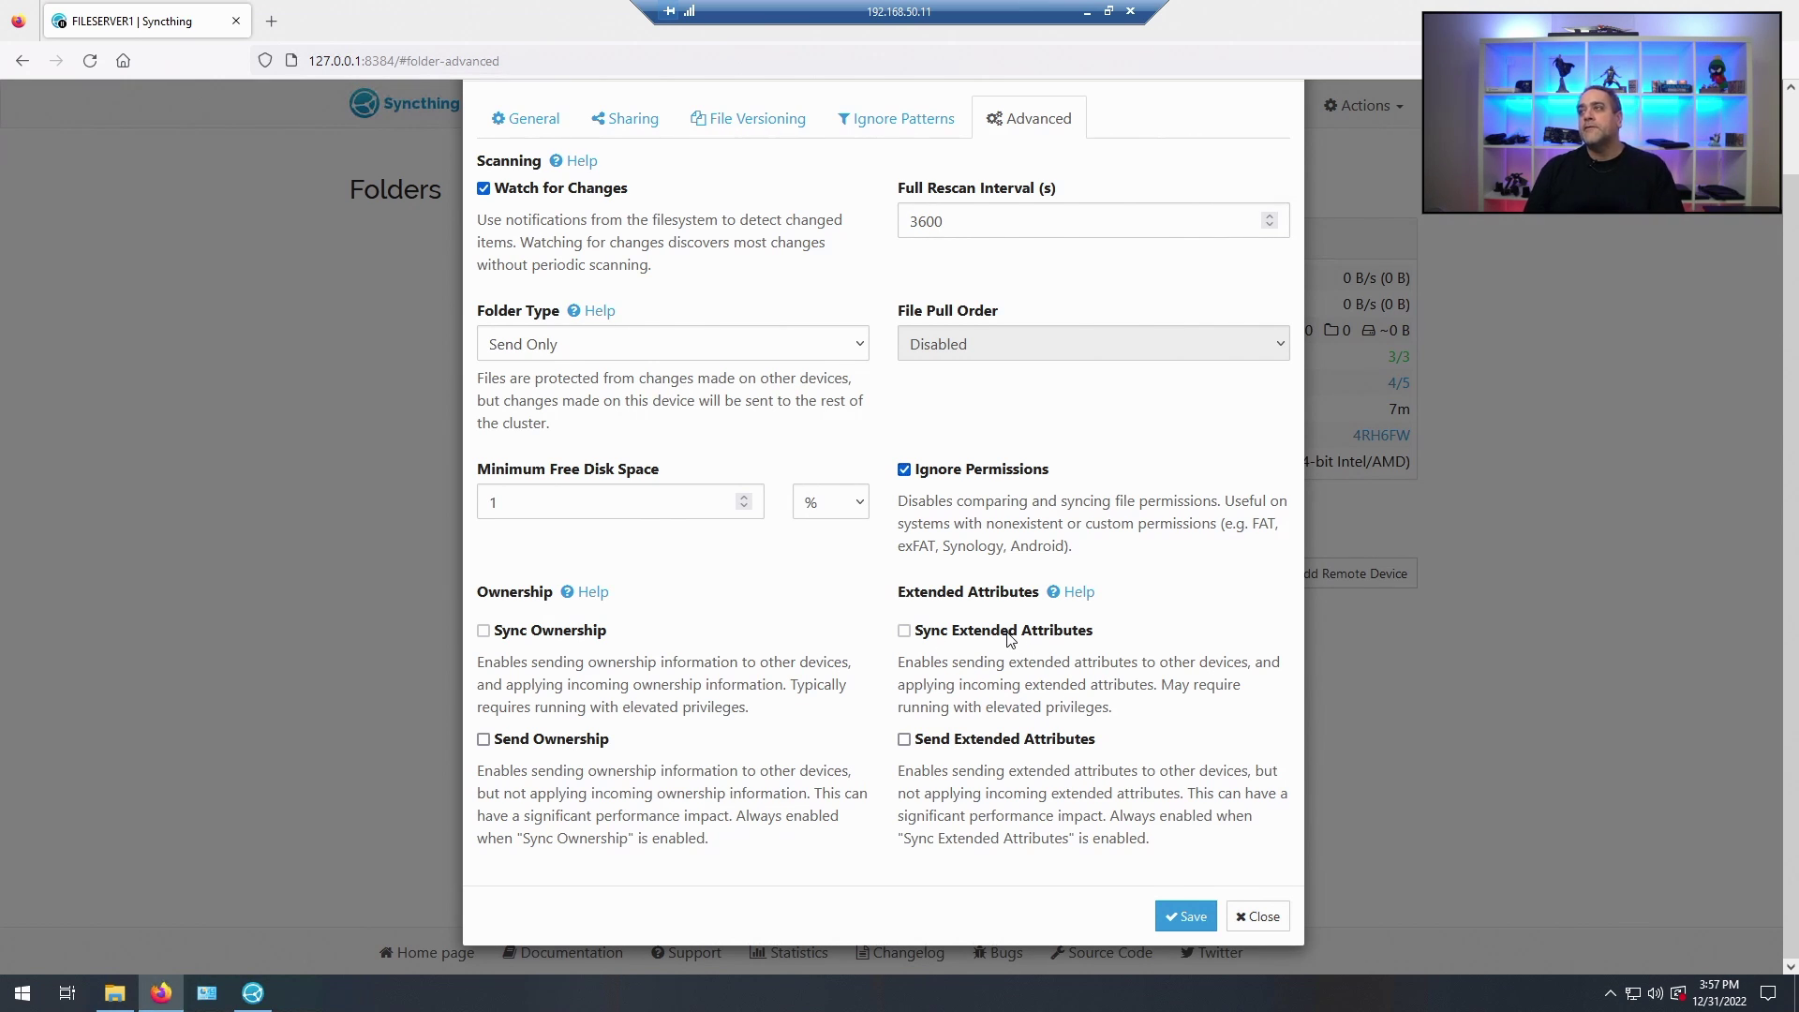
{"action": "scroll", "coordinate": [653, 305], "scroll_direction": "up", "scroll_amount": 1}
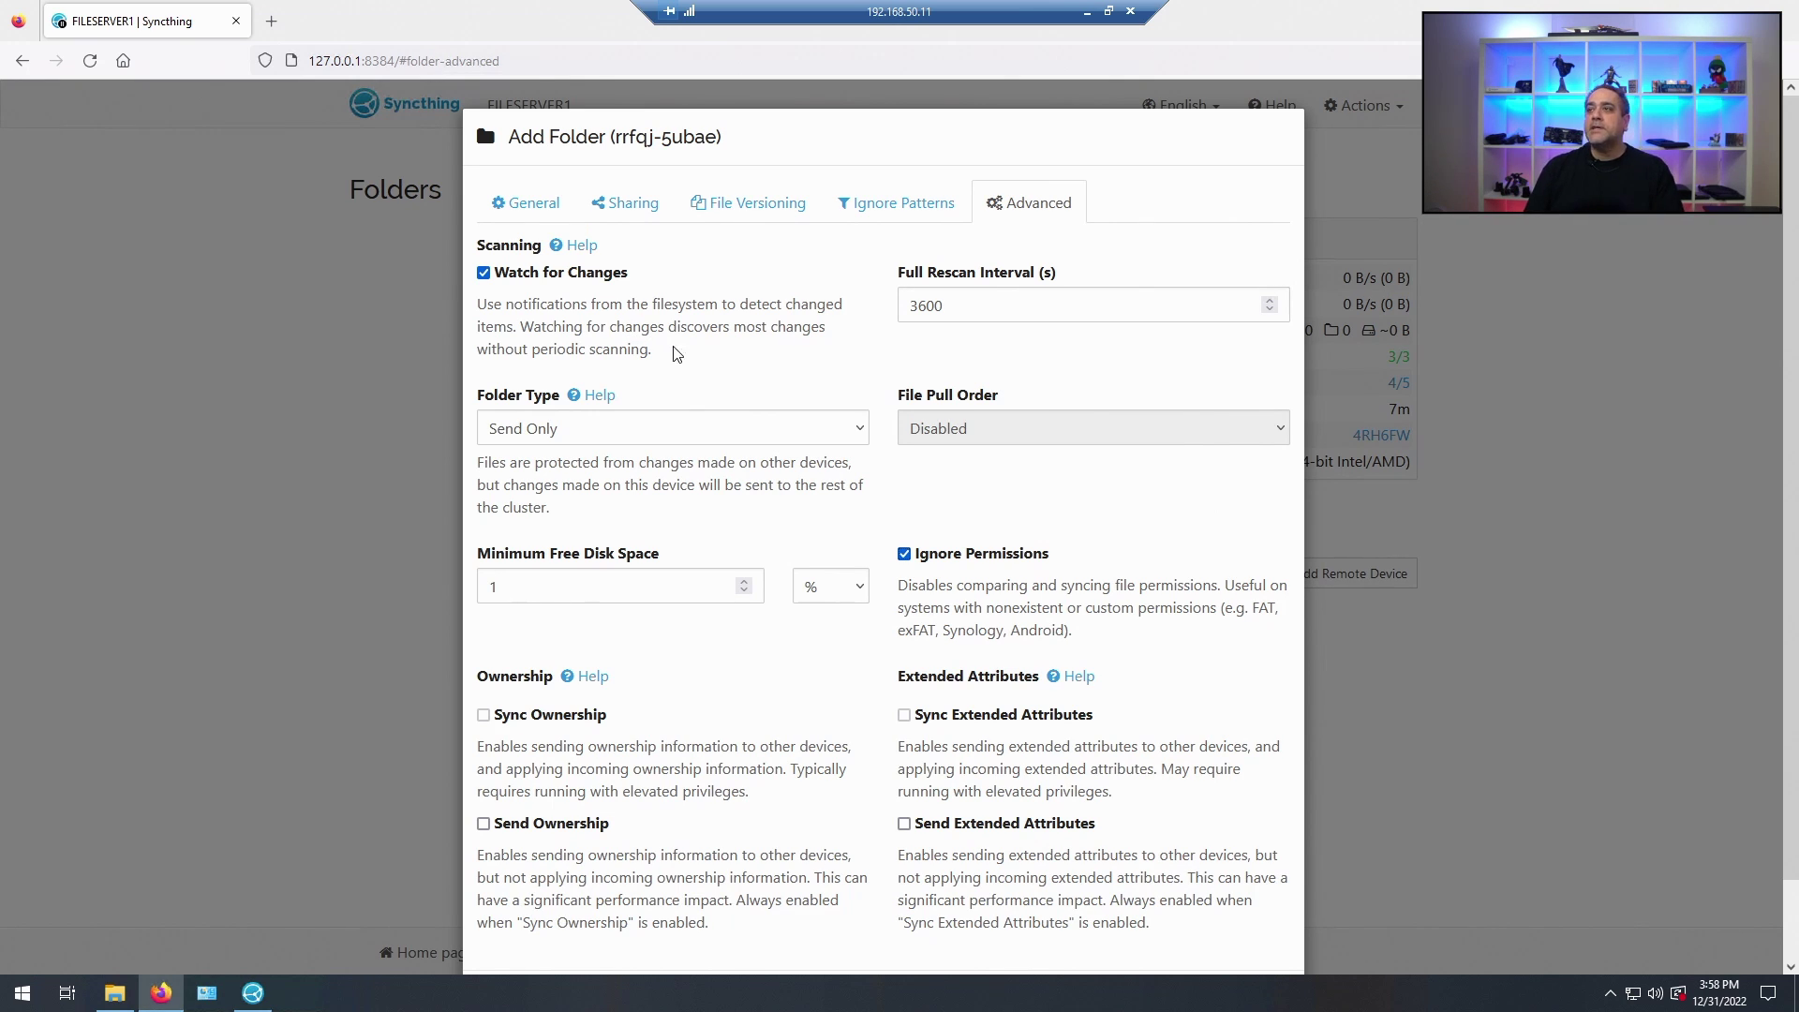
{"action": "left_click", "coordinate": [528, 202]}
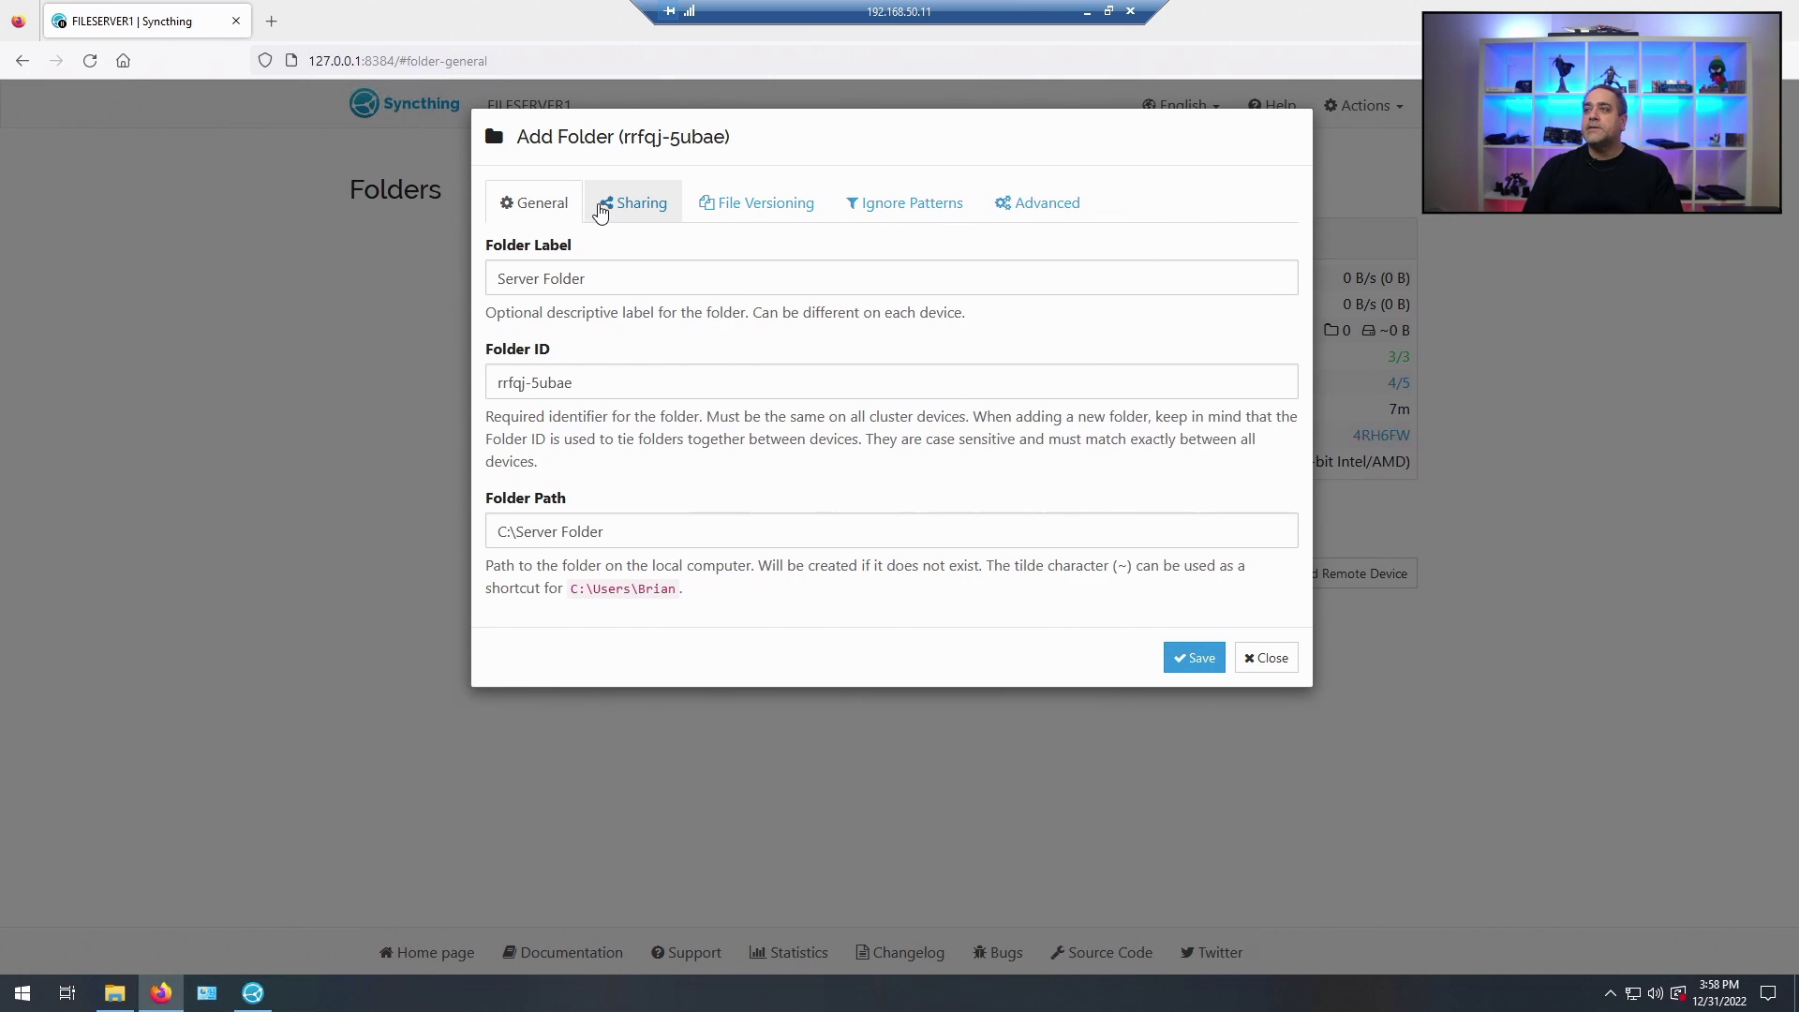
Step: Save Server Folder on FILESERVER1 so it appears in the list and starts scanning
{"action": "left_click", "coordinate": [1192, 658]}
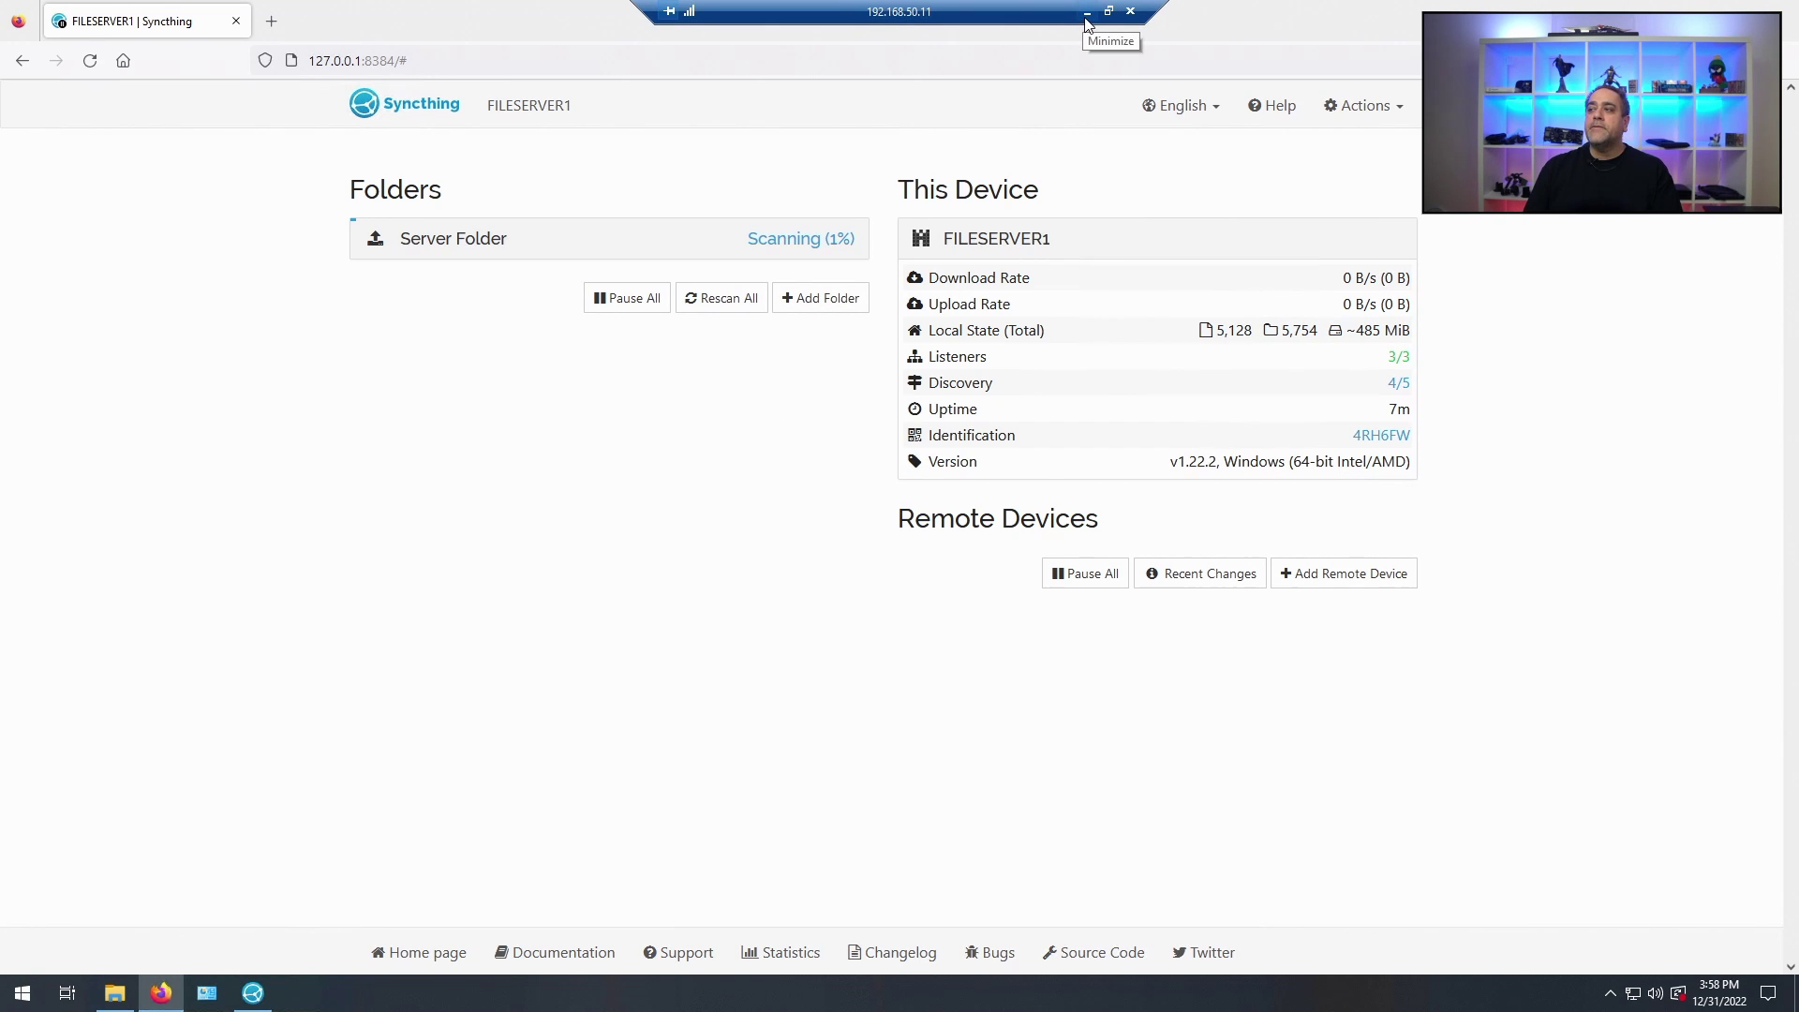
Step: Copy FILESERVER1's device ID from Show ID, then switch to FILESERVER02's Syncthing
{"action": "left_click", "coordinate": [1361, 107]}
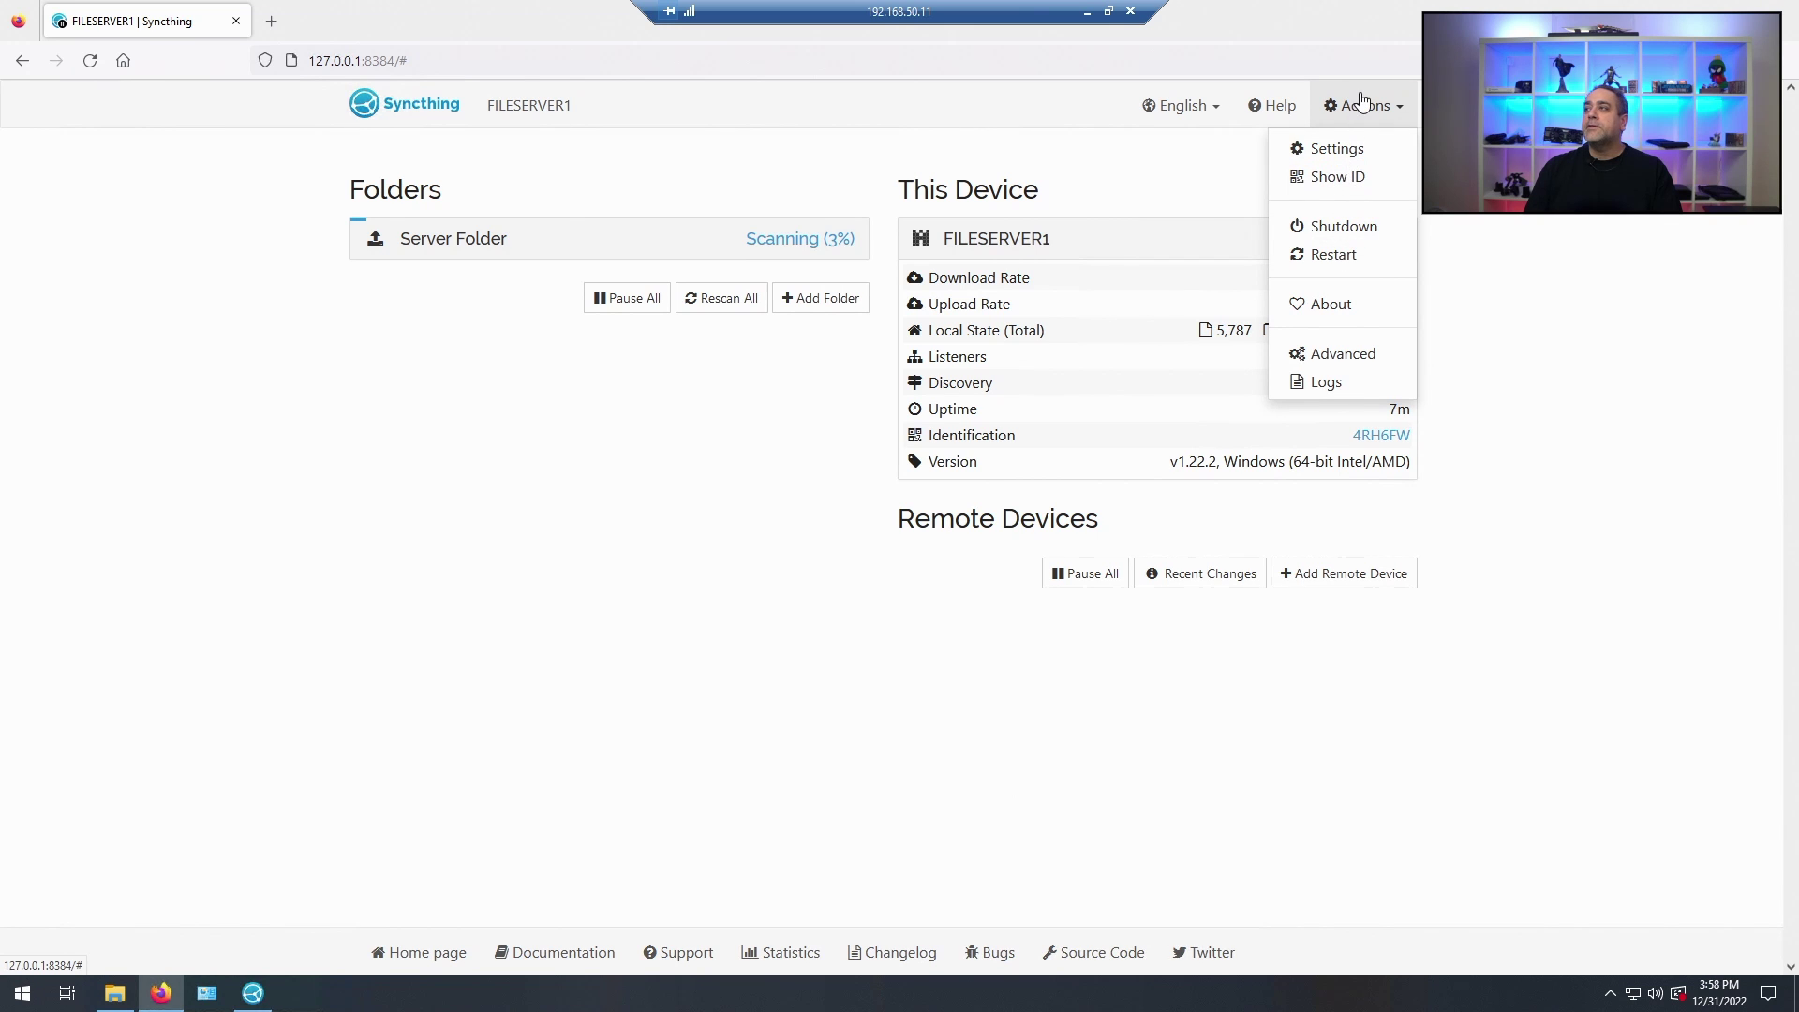
{"action": "left_click", "coordinate": [1349, 176]}
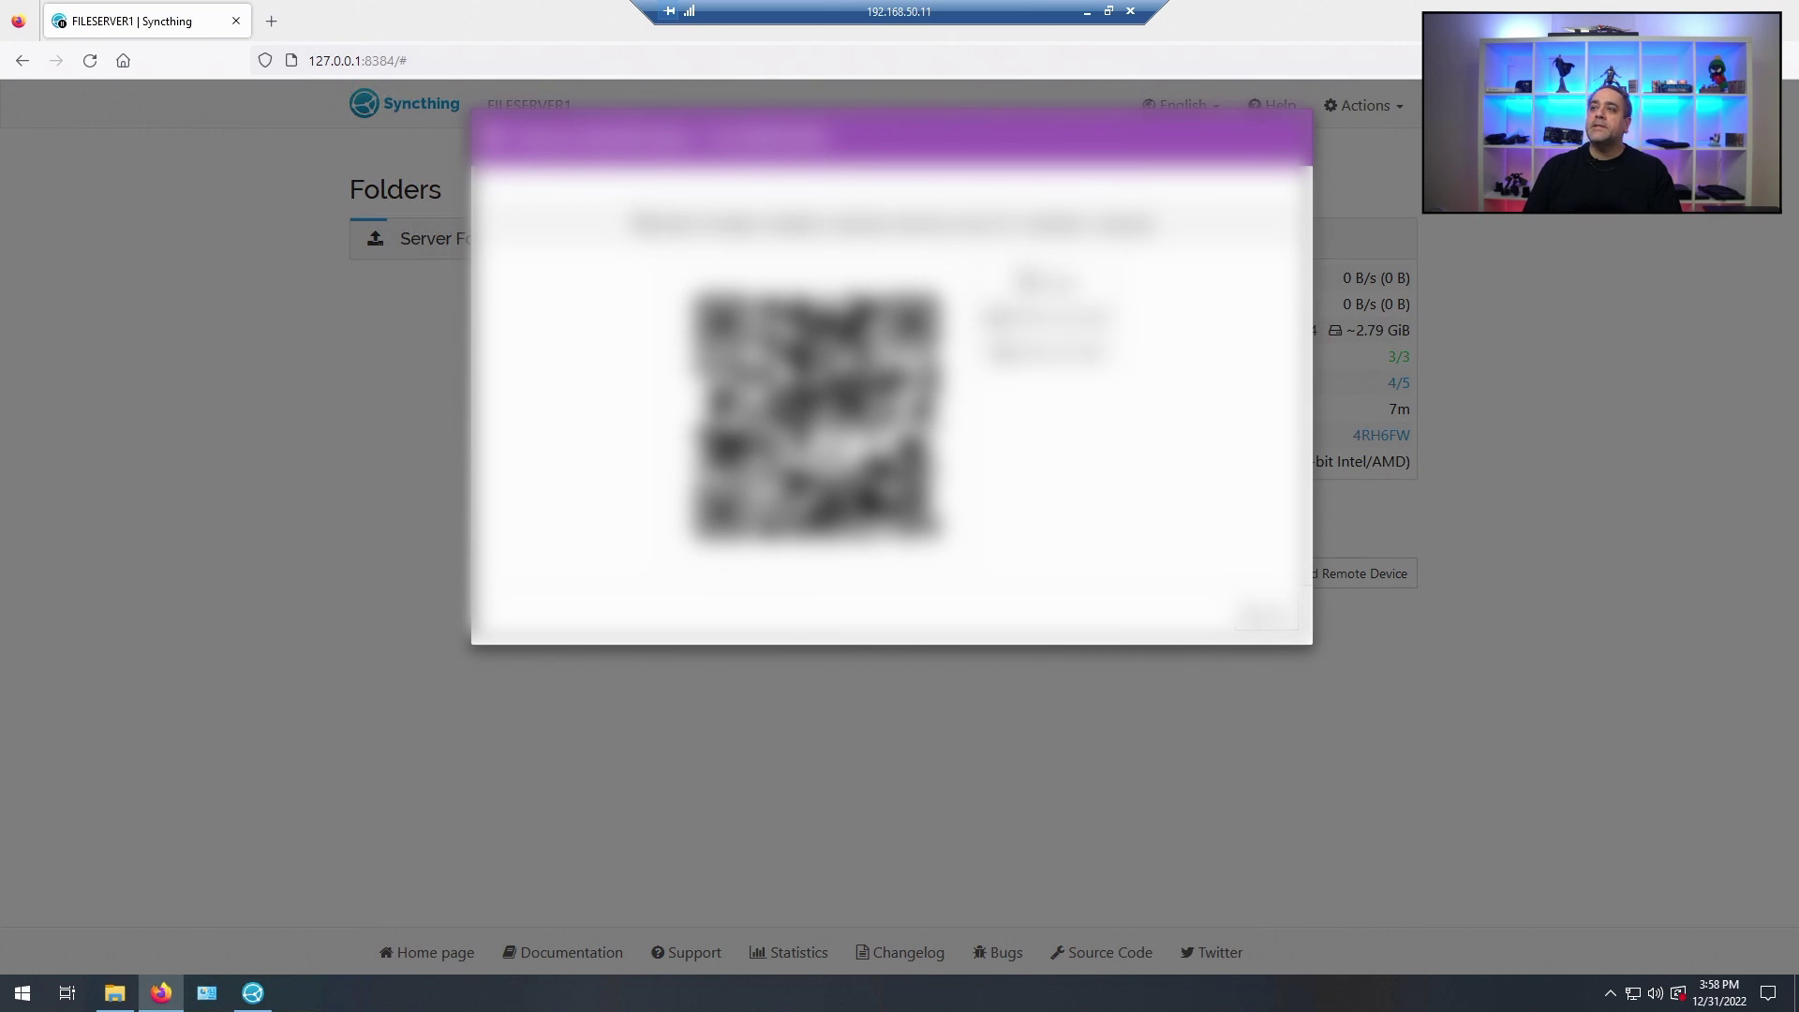
{"action": "left_click_drag", "start_coordinate": [629, 224], "coordinate": [1212, 242]}
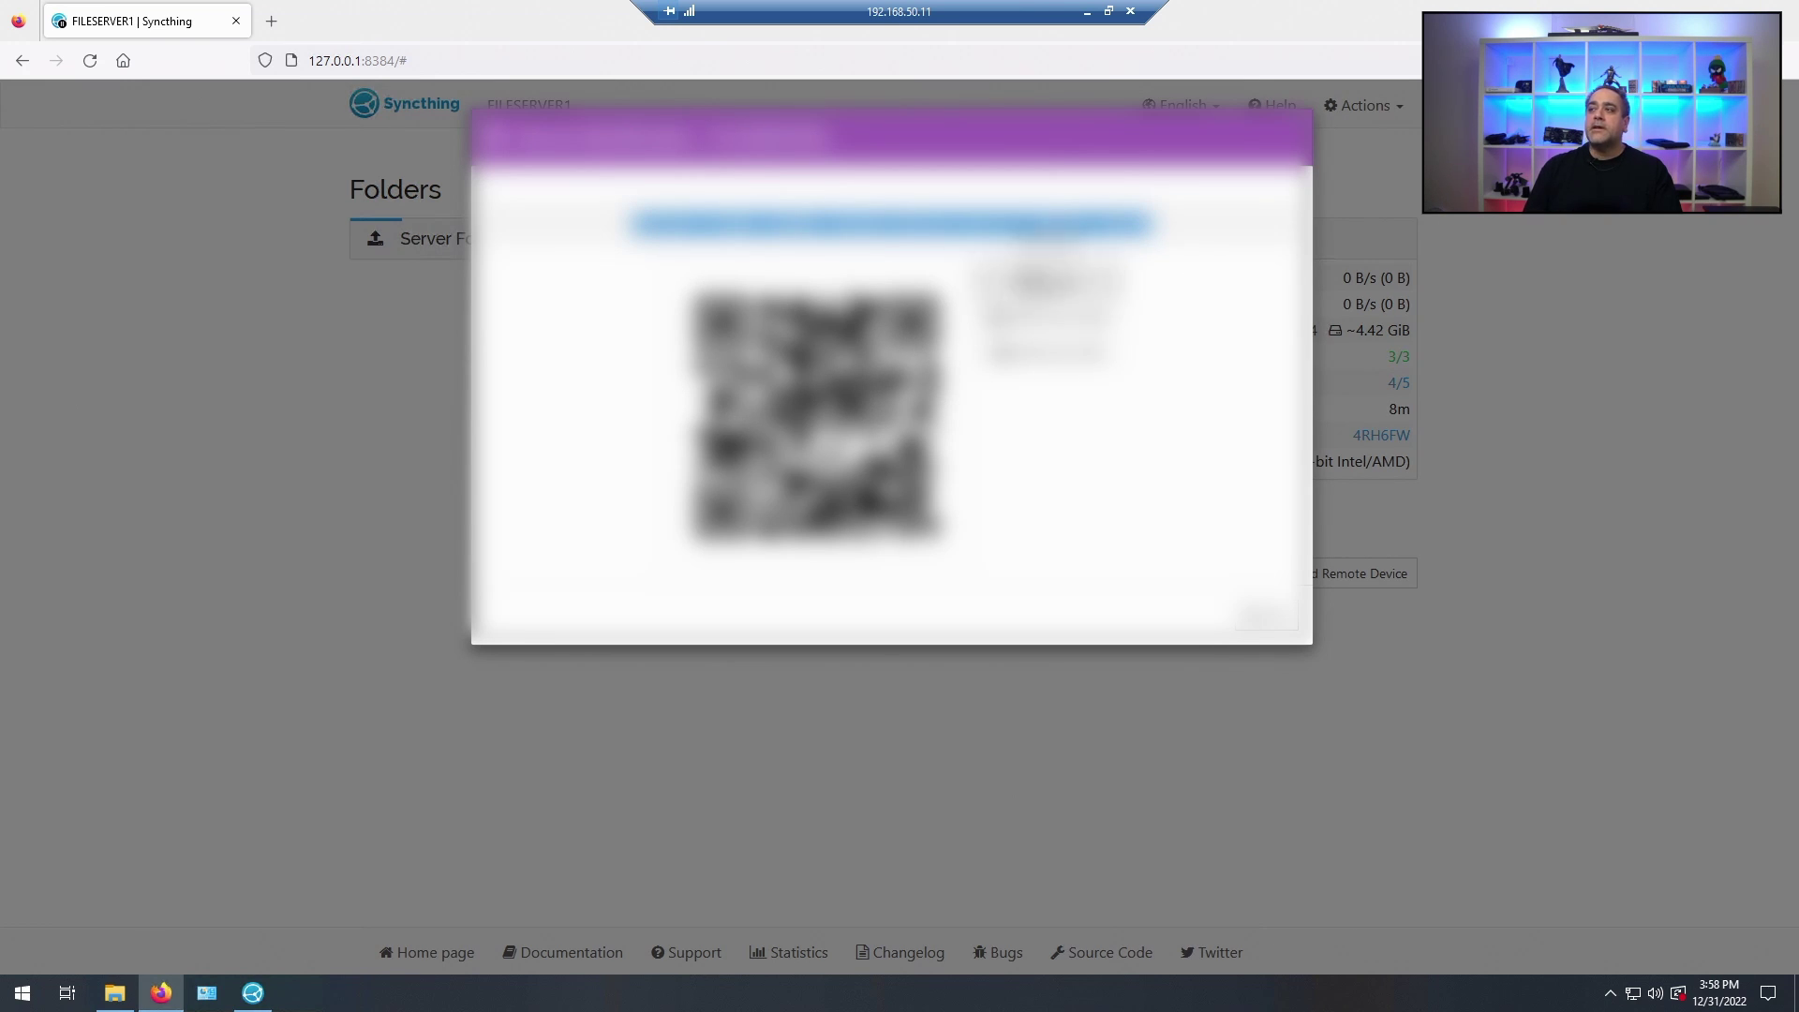
{"action": "left_click", "coordinate": [1087, 12]}
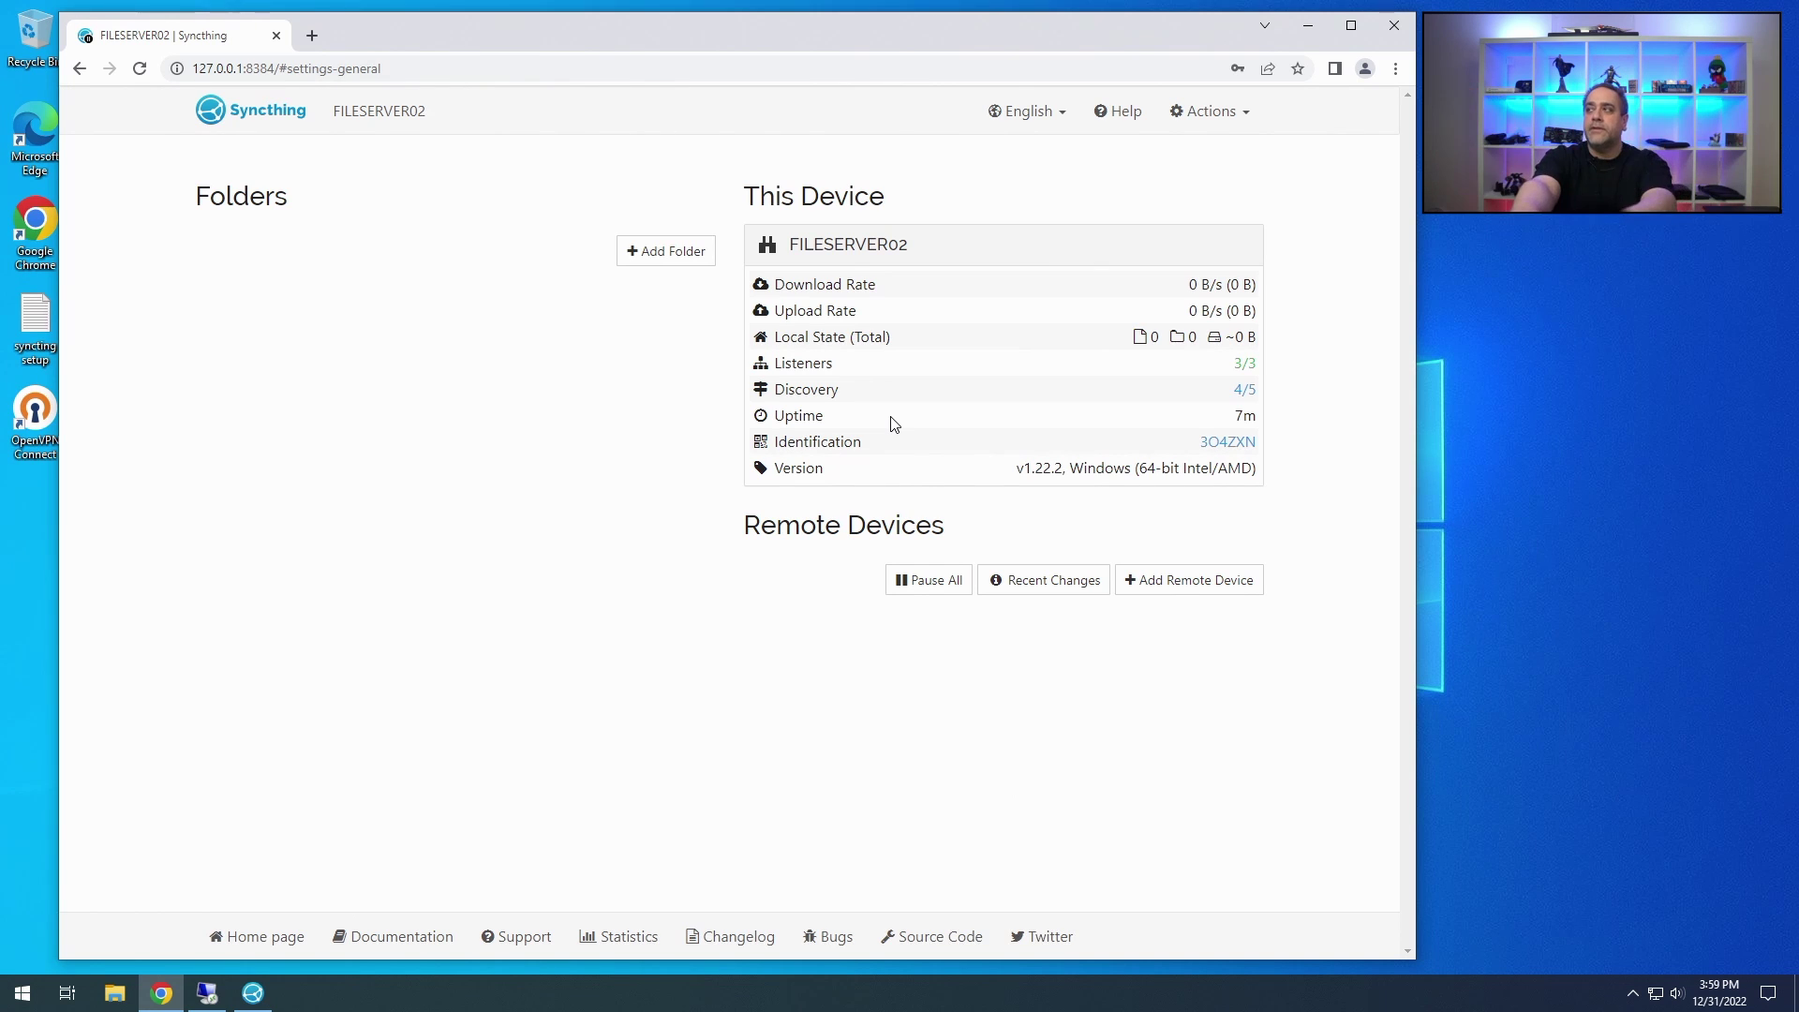
Step: Add a remote device with FILESERVER1's pasted device ID, named FILESERVER1
{"action": "left_click", "coordinate": [1184, 591]}
{"action": "left_click", "coordinate": [608, 293]}
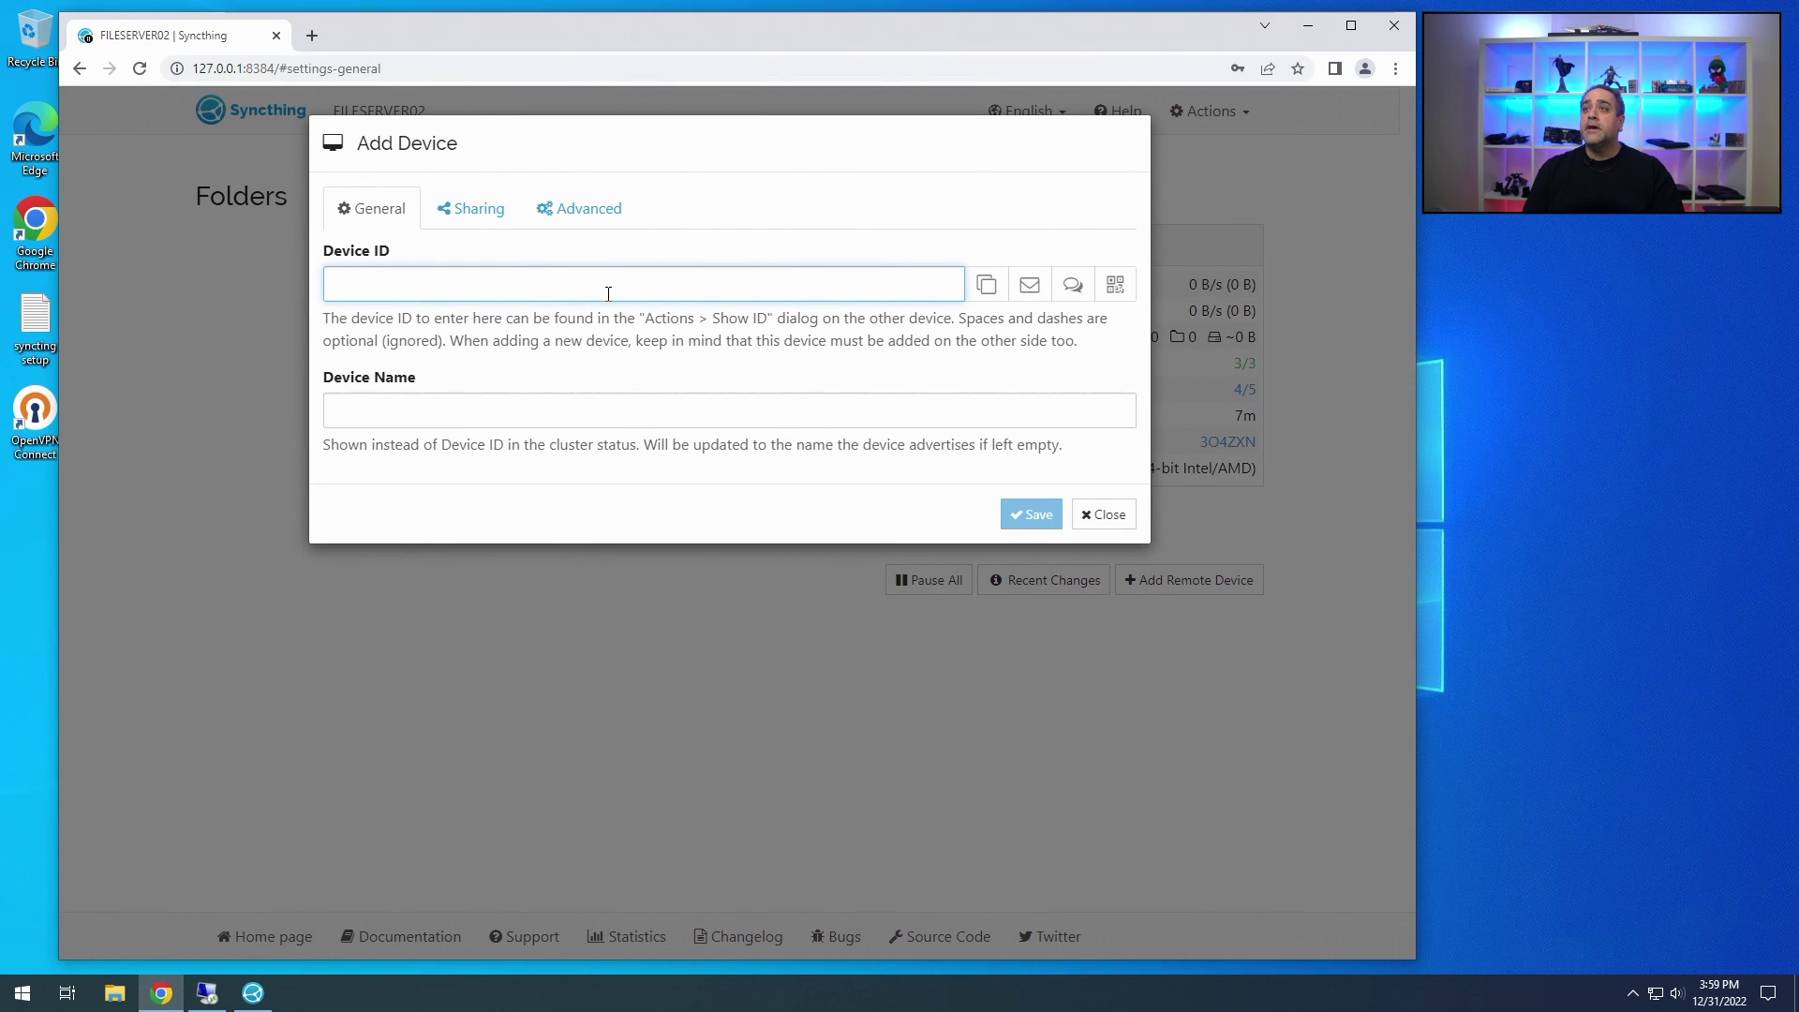
{"action": "key", "text": "ctrl+v"}
{"action": "left_click", "coordinate": [443, 412]}
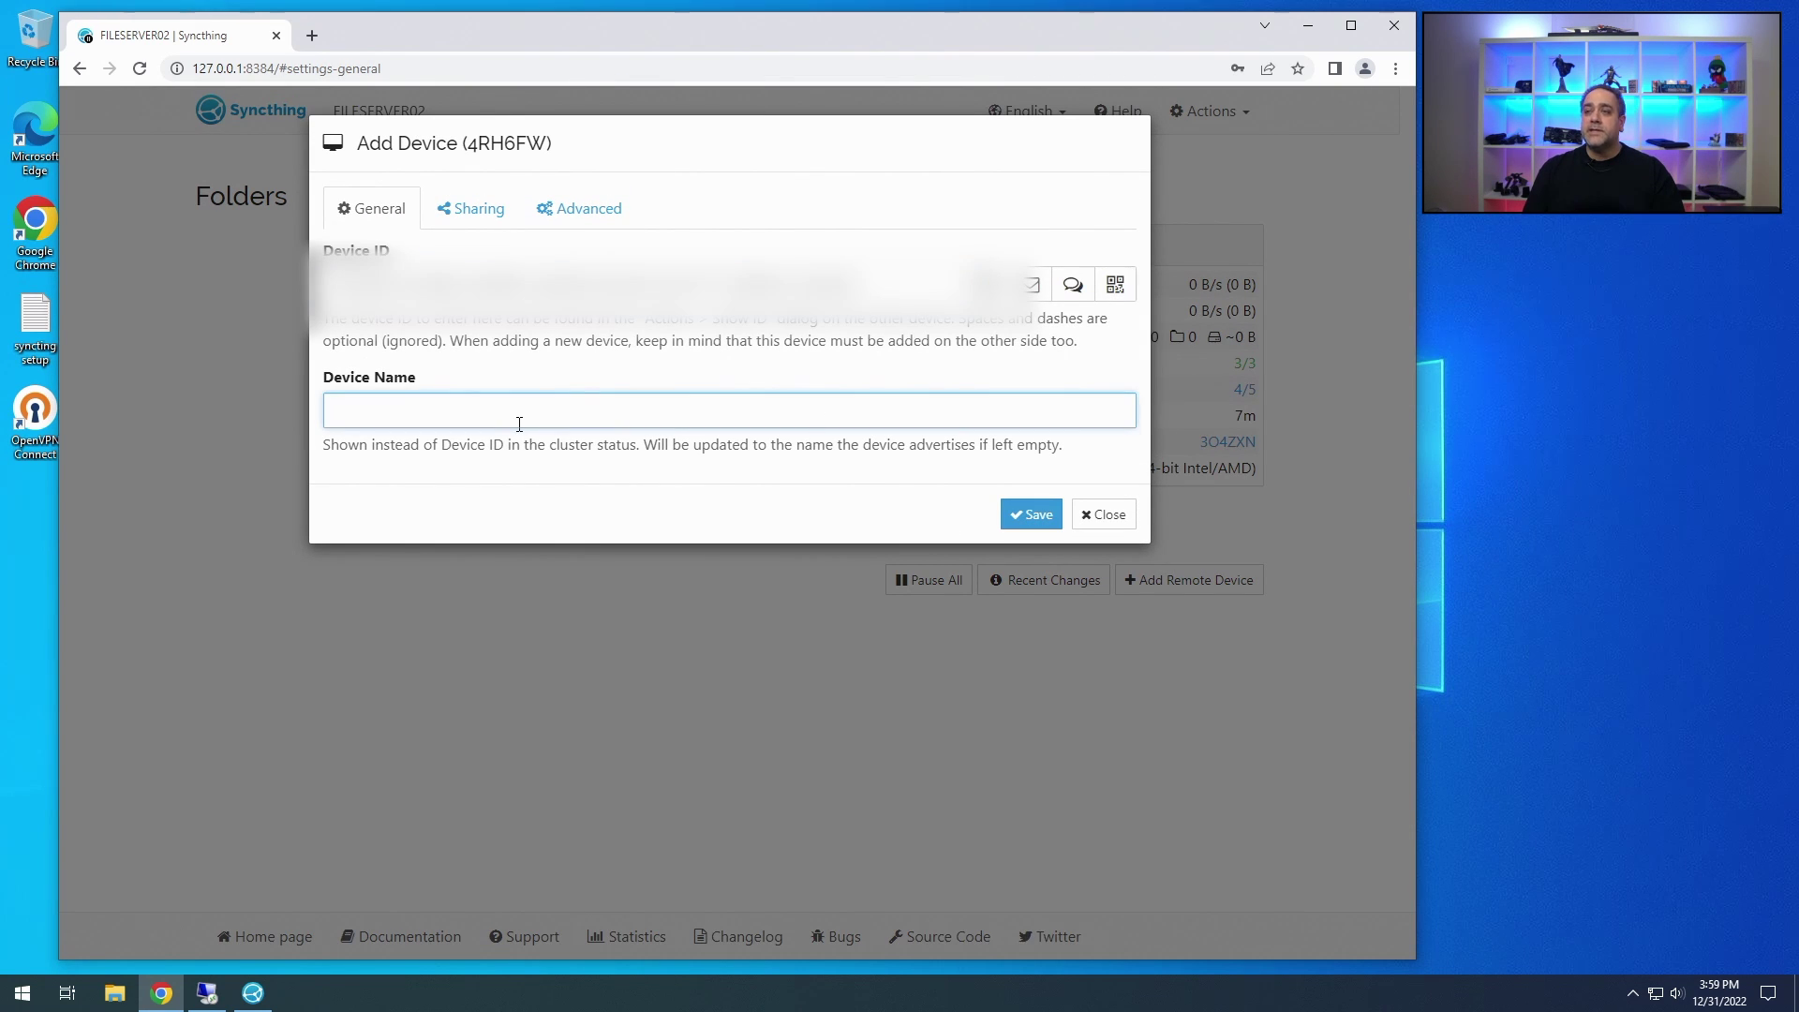
{"action": "type", "text": "FILSERV"}
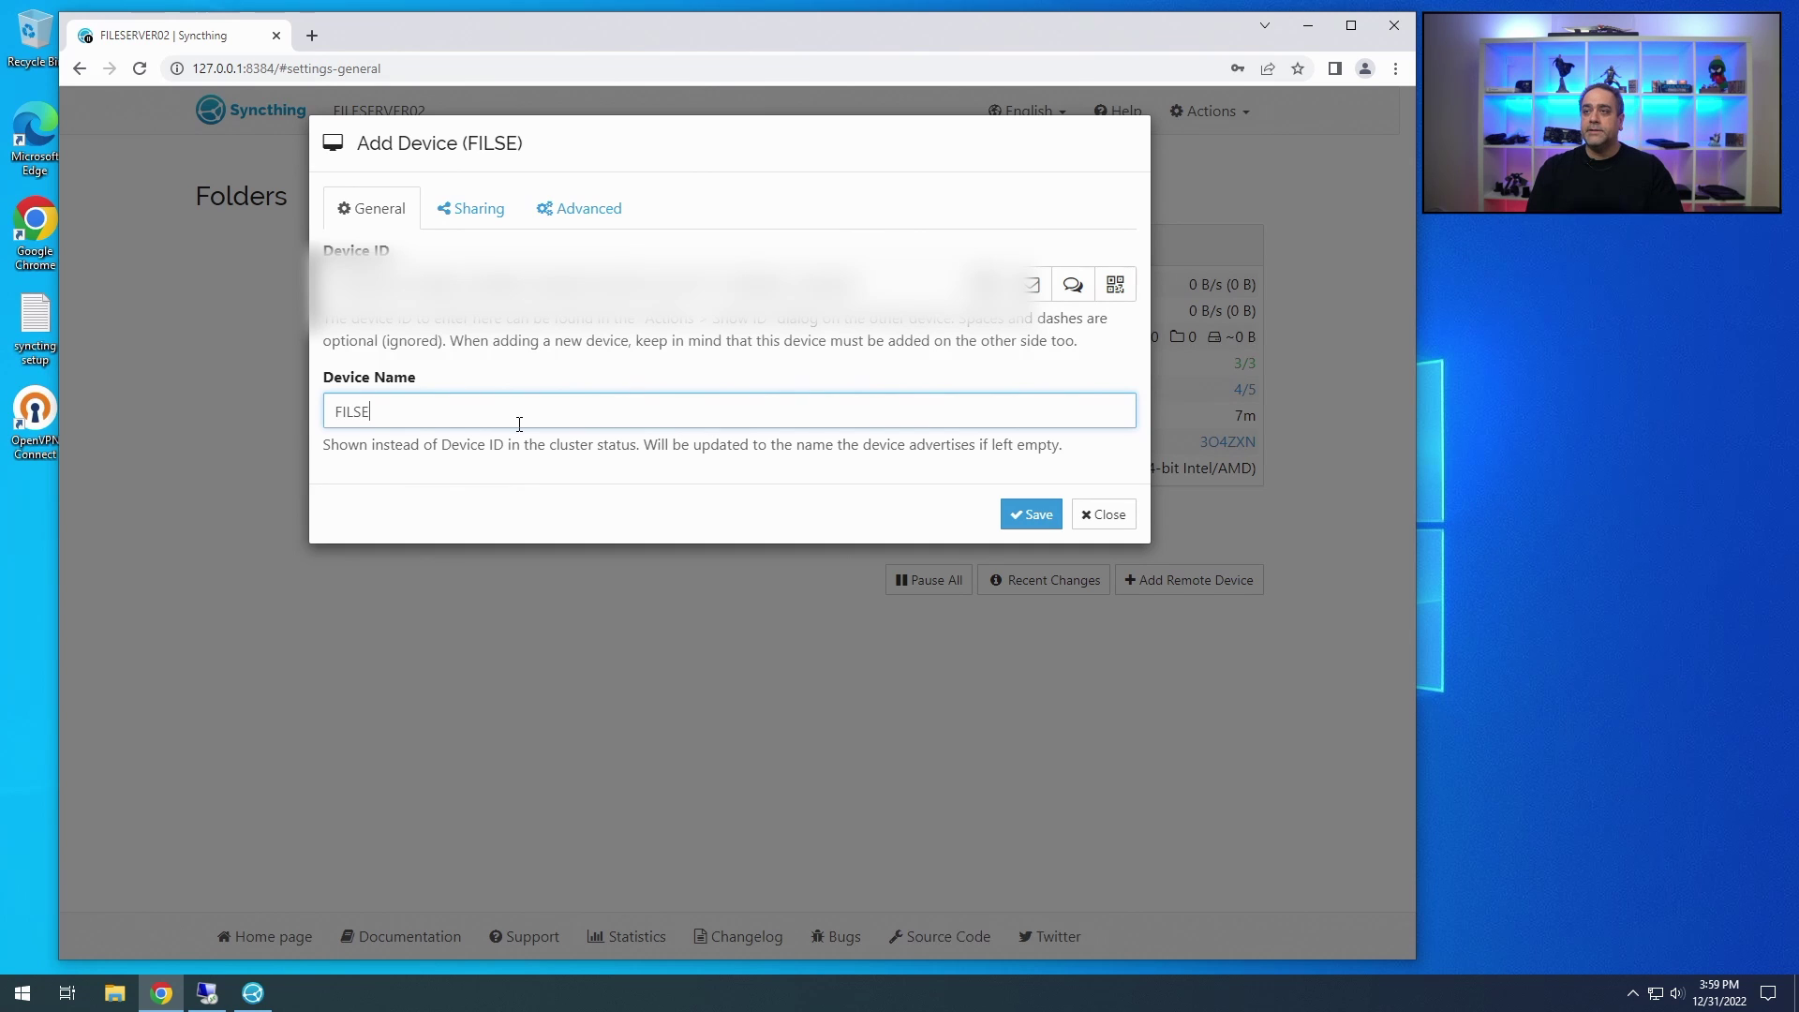
{"action": "key", "text": "BackSpace"}
{"action": "key", "text": "BackSpace"}
{"action": "key", "text": "BackSpace"}
{"action": "key", "text": "BackSpace"}
{"action": "type", "text": "LE"}
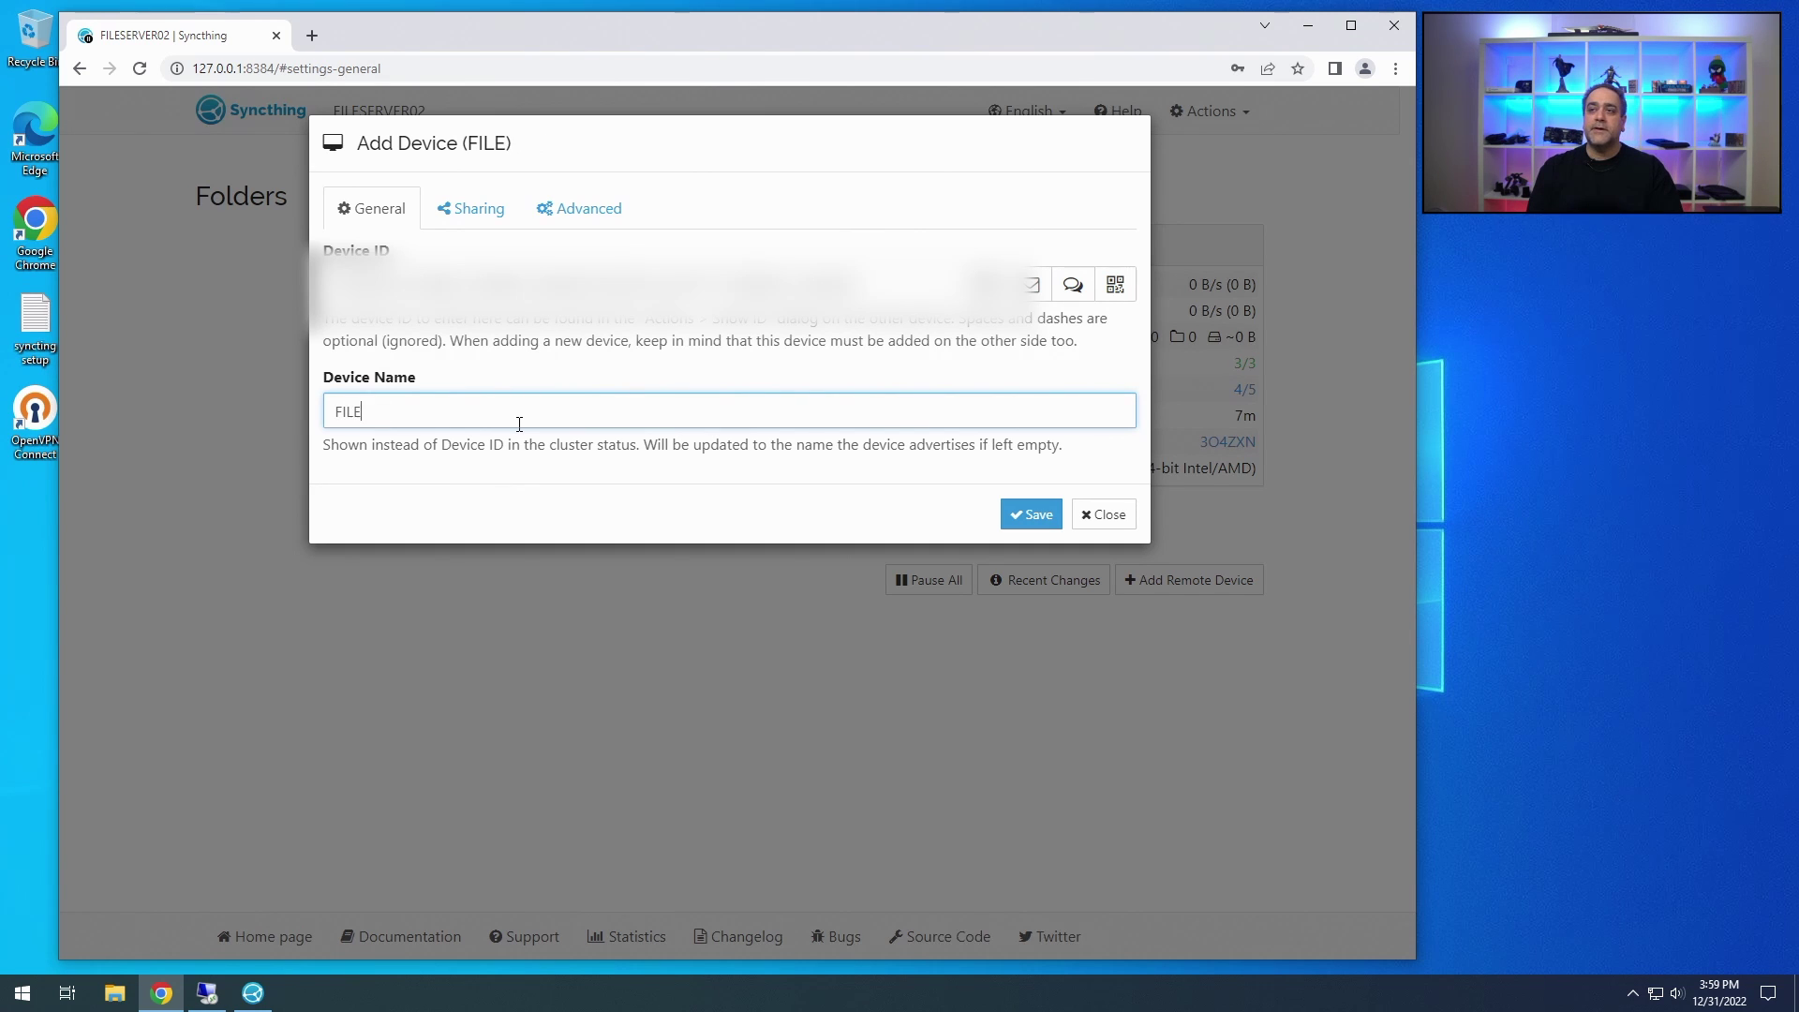
{"action": "type", "text": "SERVER1"}
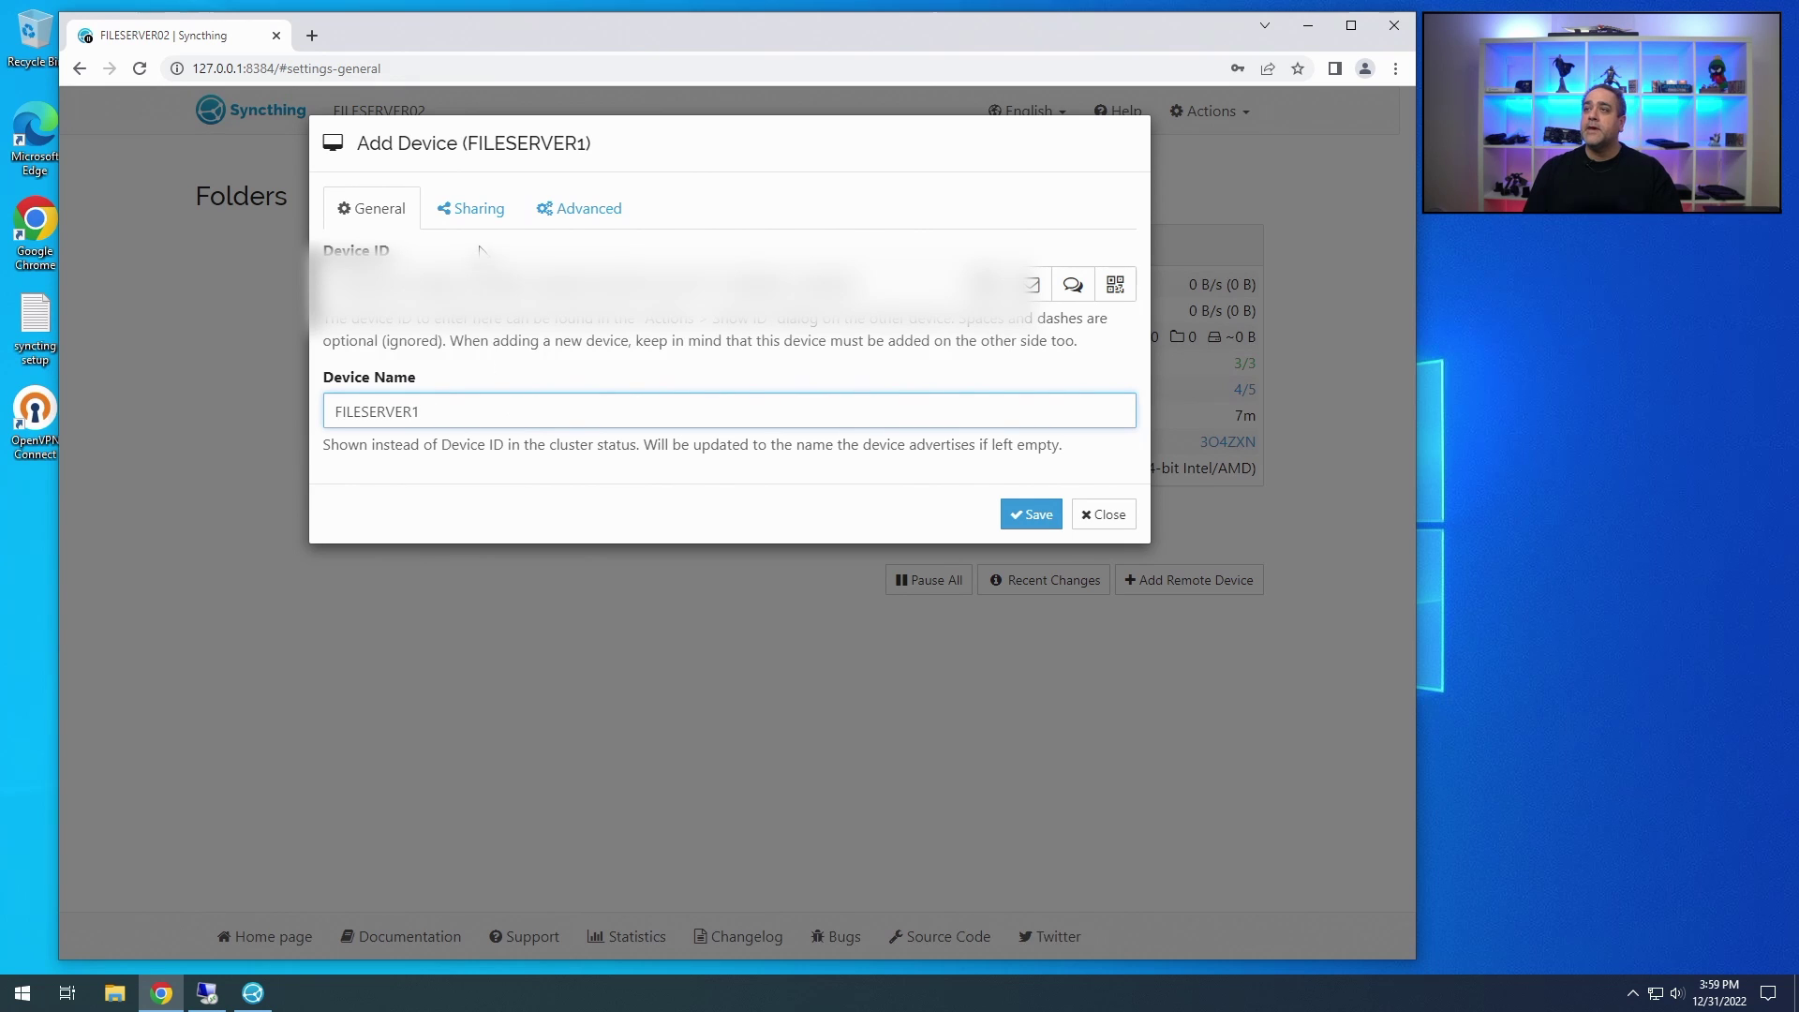
Step: Review the device's Sharing and Advanced settings, then save FILESERVER1 as a remote device
{"action": "left_click", "coordinate": [477, 210]}
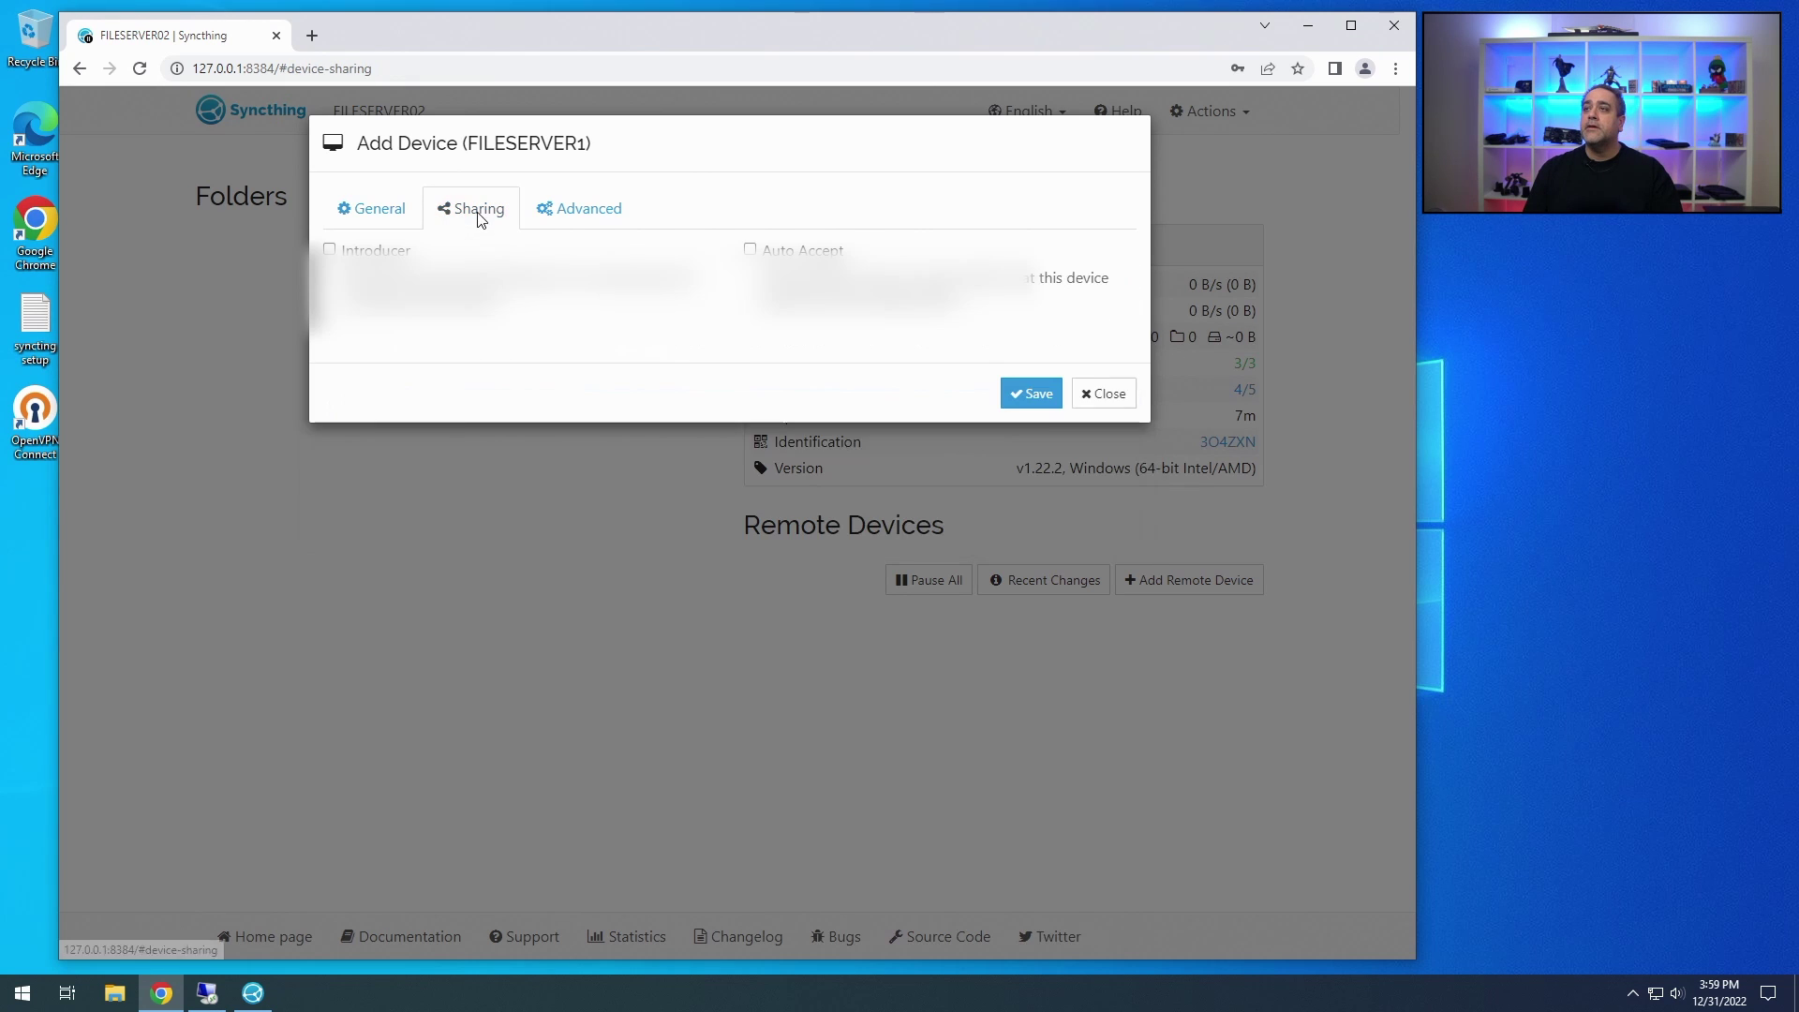
{"action": "left_click", "coordinate": [559, 212]}
{"action": "left_click", "coordinate": [373, 214]}
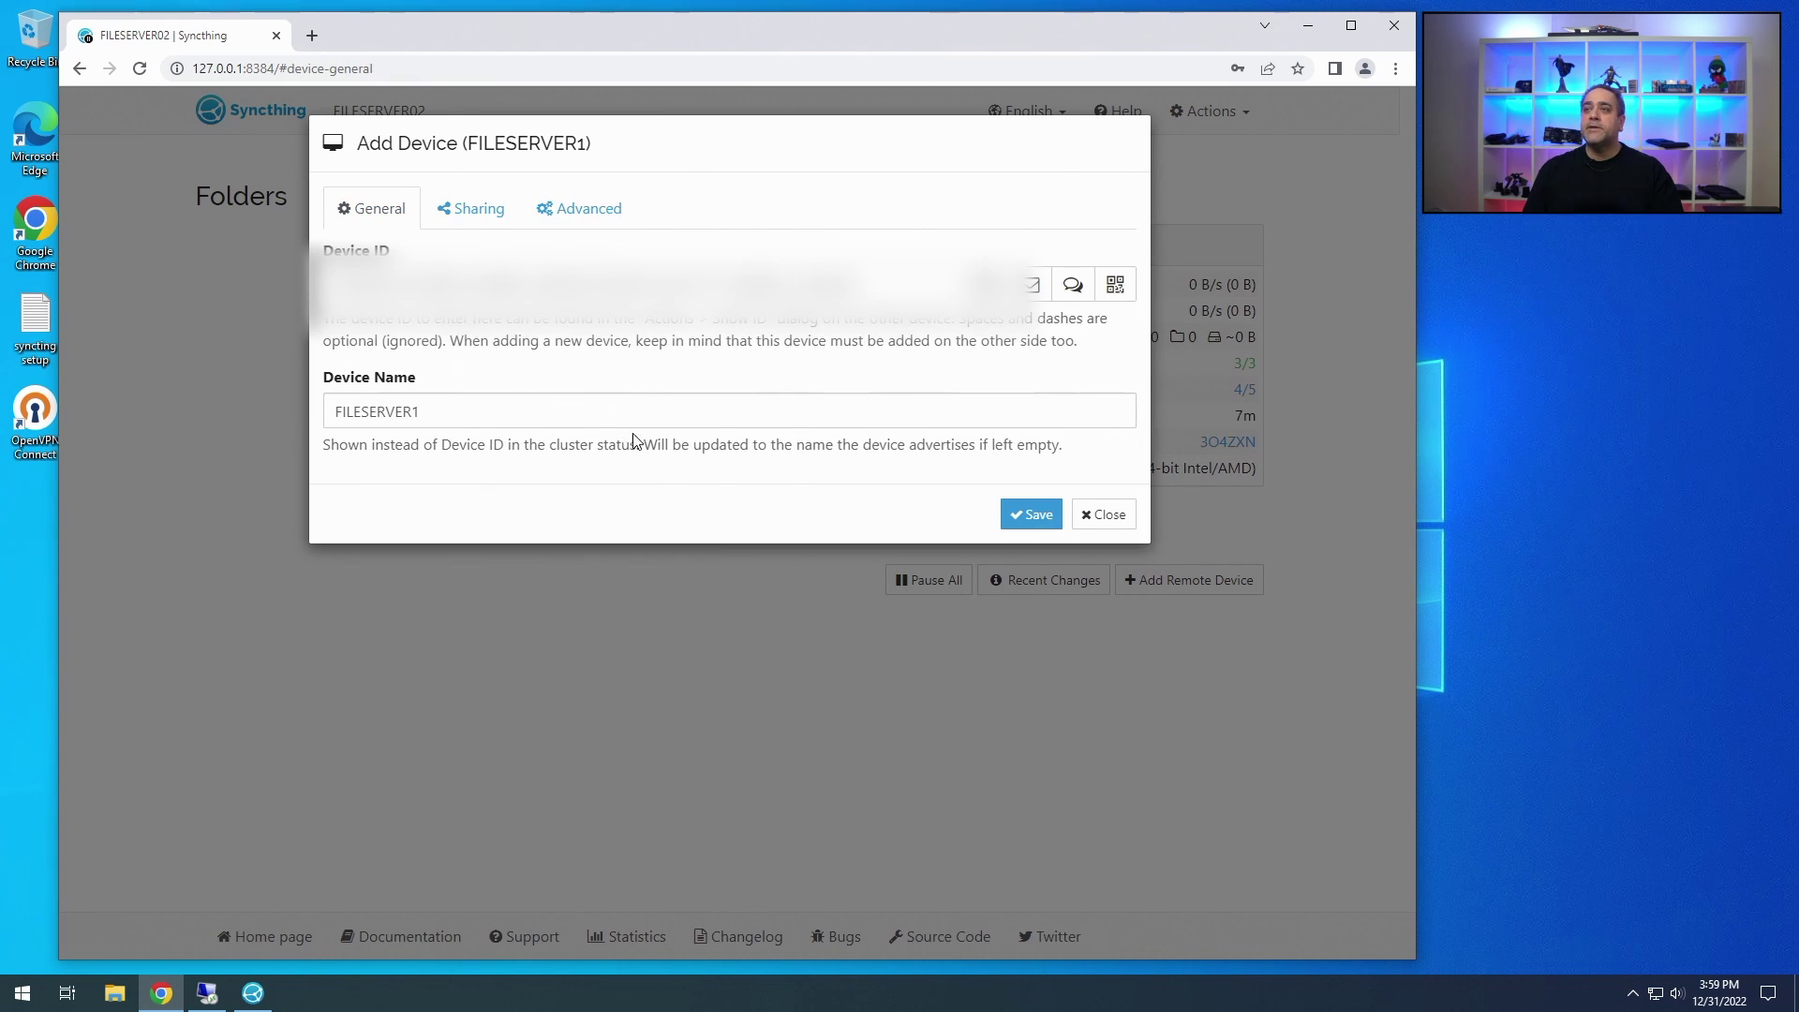
{"action": "left_click", "coordinate": [1027, 515]}
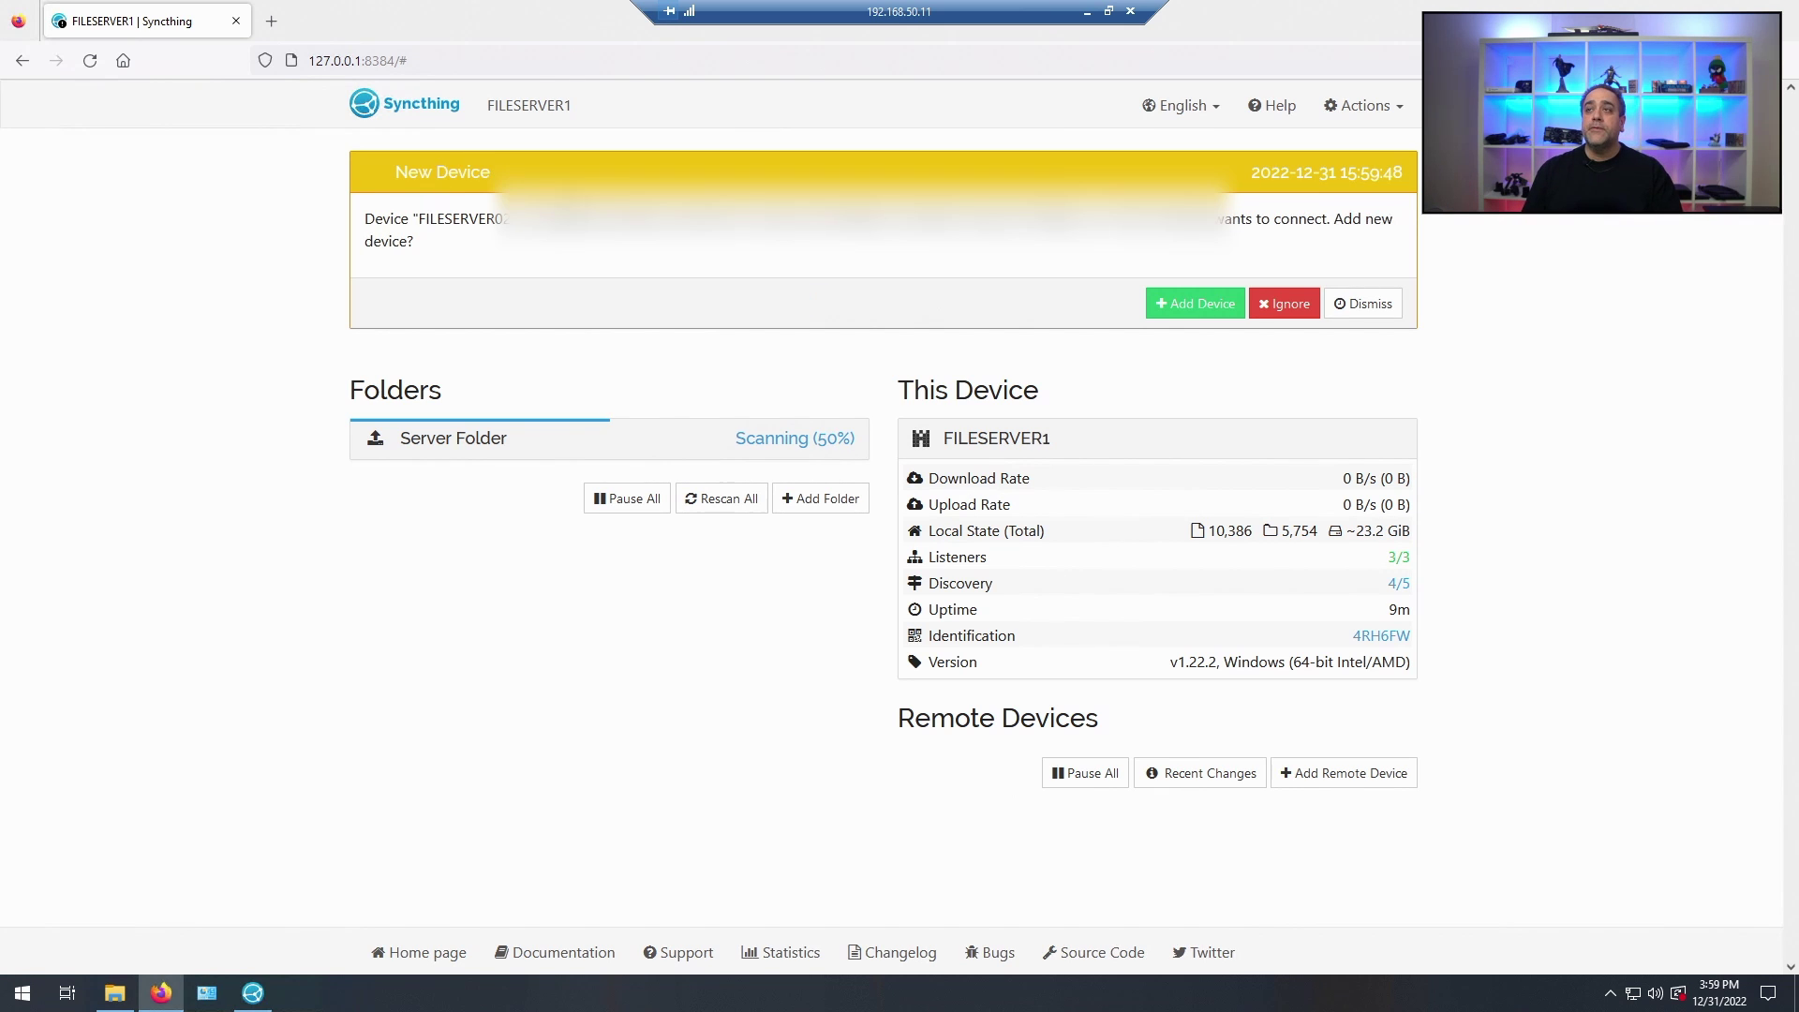
Step: Accept FILESERVER02 as a device sharing Server Folder, save it, and switch to FILESERVER02
{"action": "left_click", "coordinate": [1192, 314]}
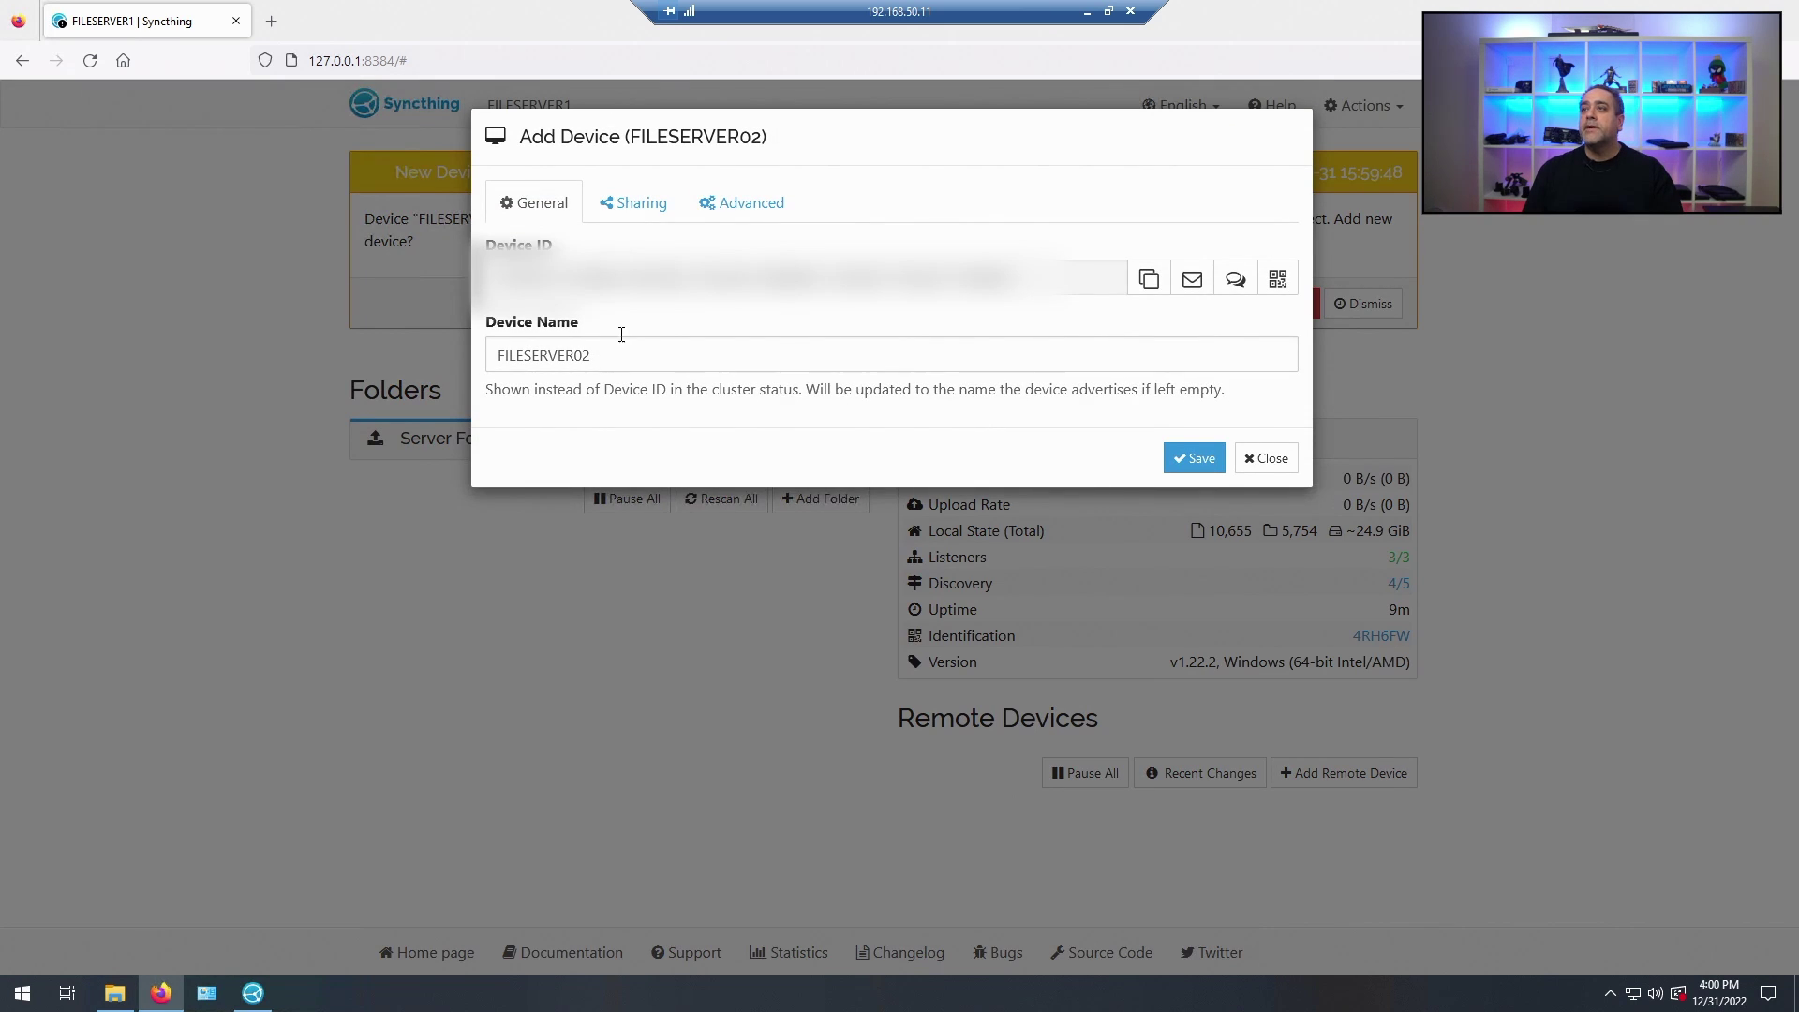
{"action": "left_click", "coordinate": [623, 202]}
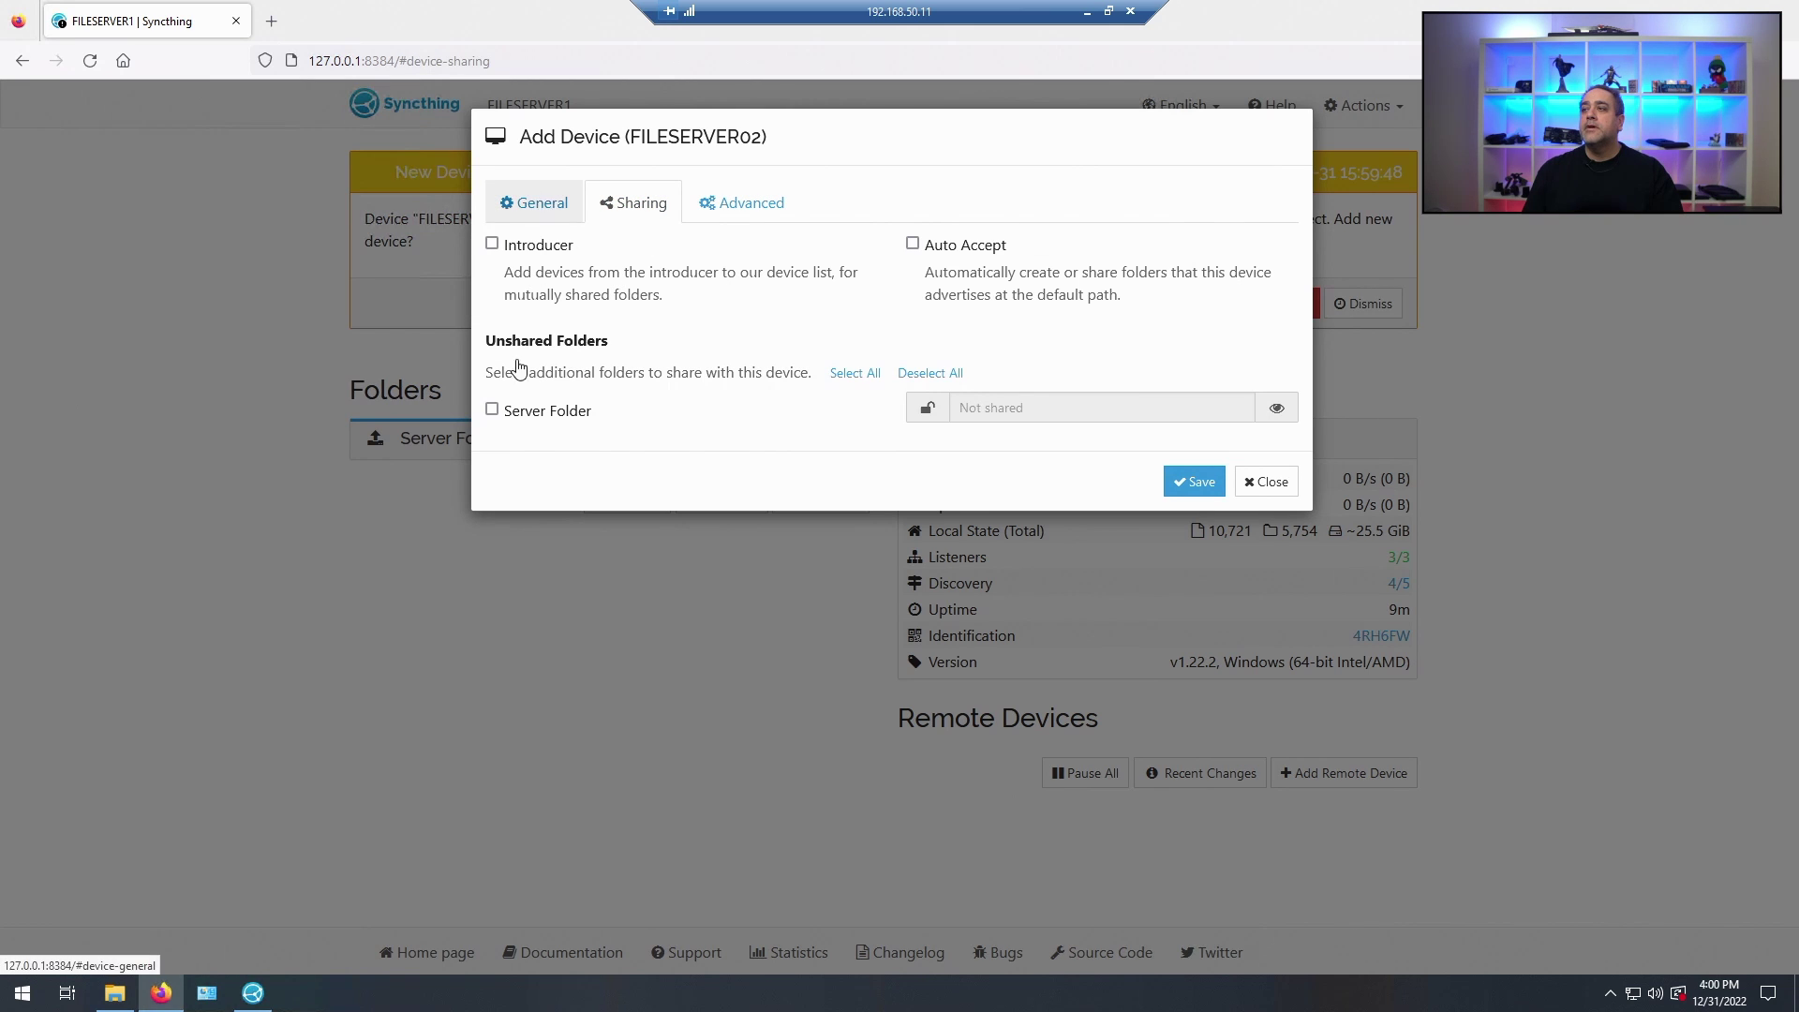
{"action": "left_click", "coordinate": [492, 410]}
{"action": "left_click", "coordinate": [742, 202]}
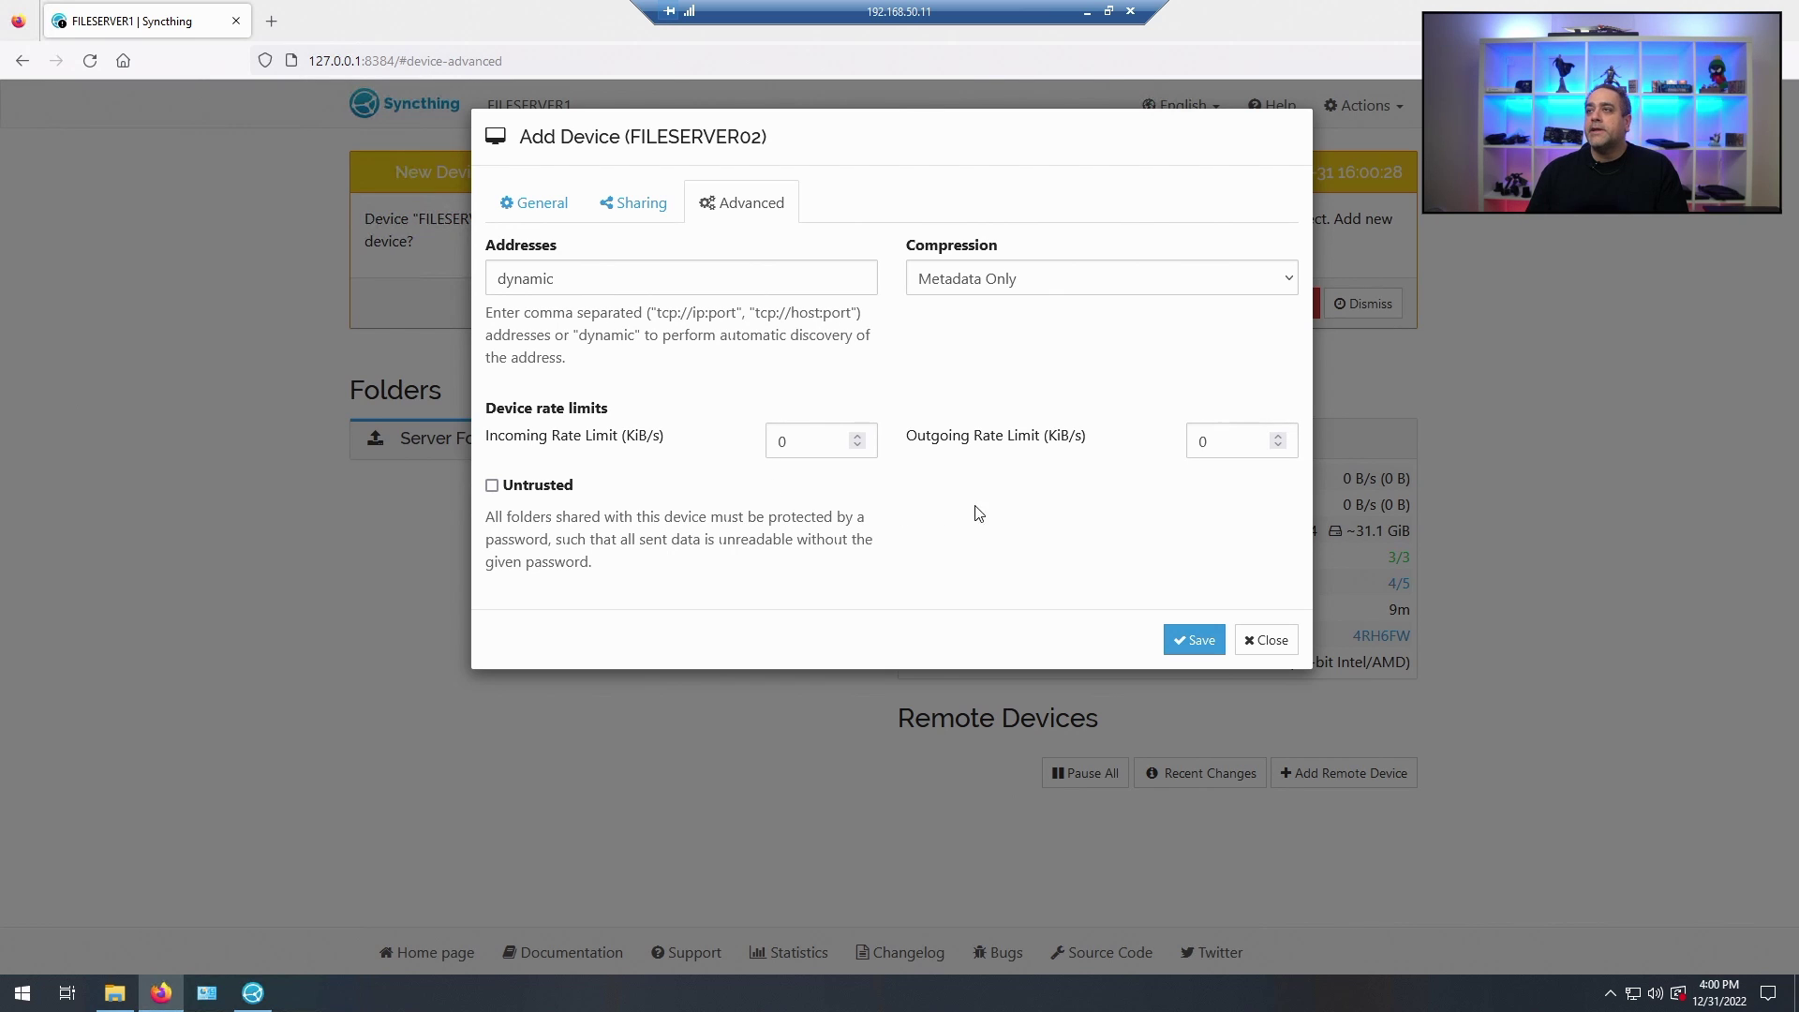
{"action": "left_click", "coordinate": [556, 220]}
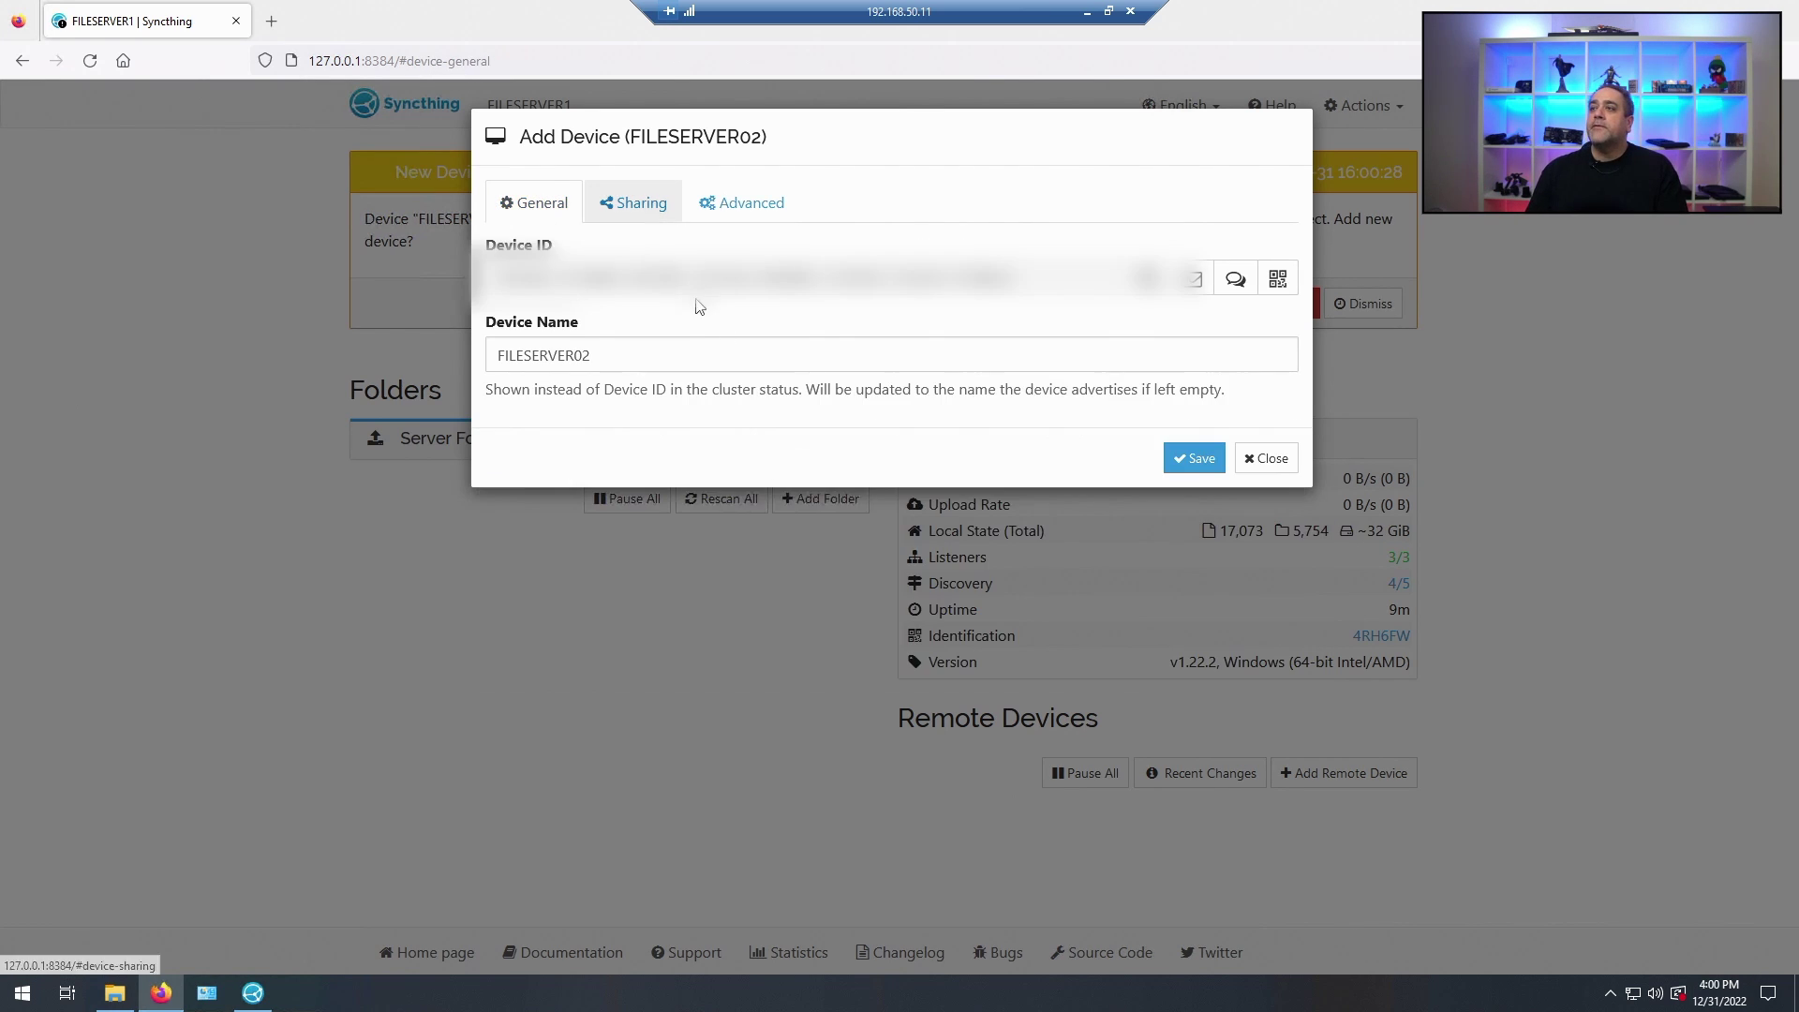
{"action": "left_click", "coordinate": [1191, 459]}
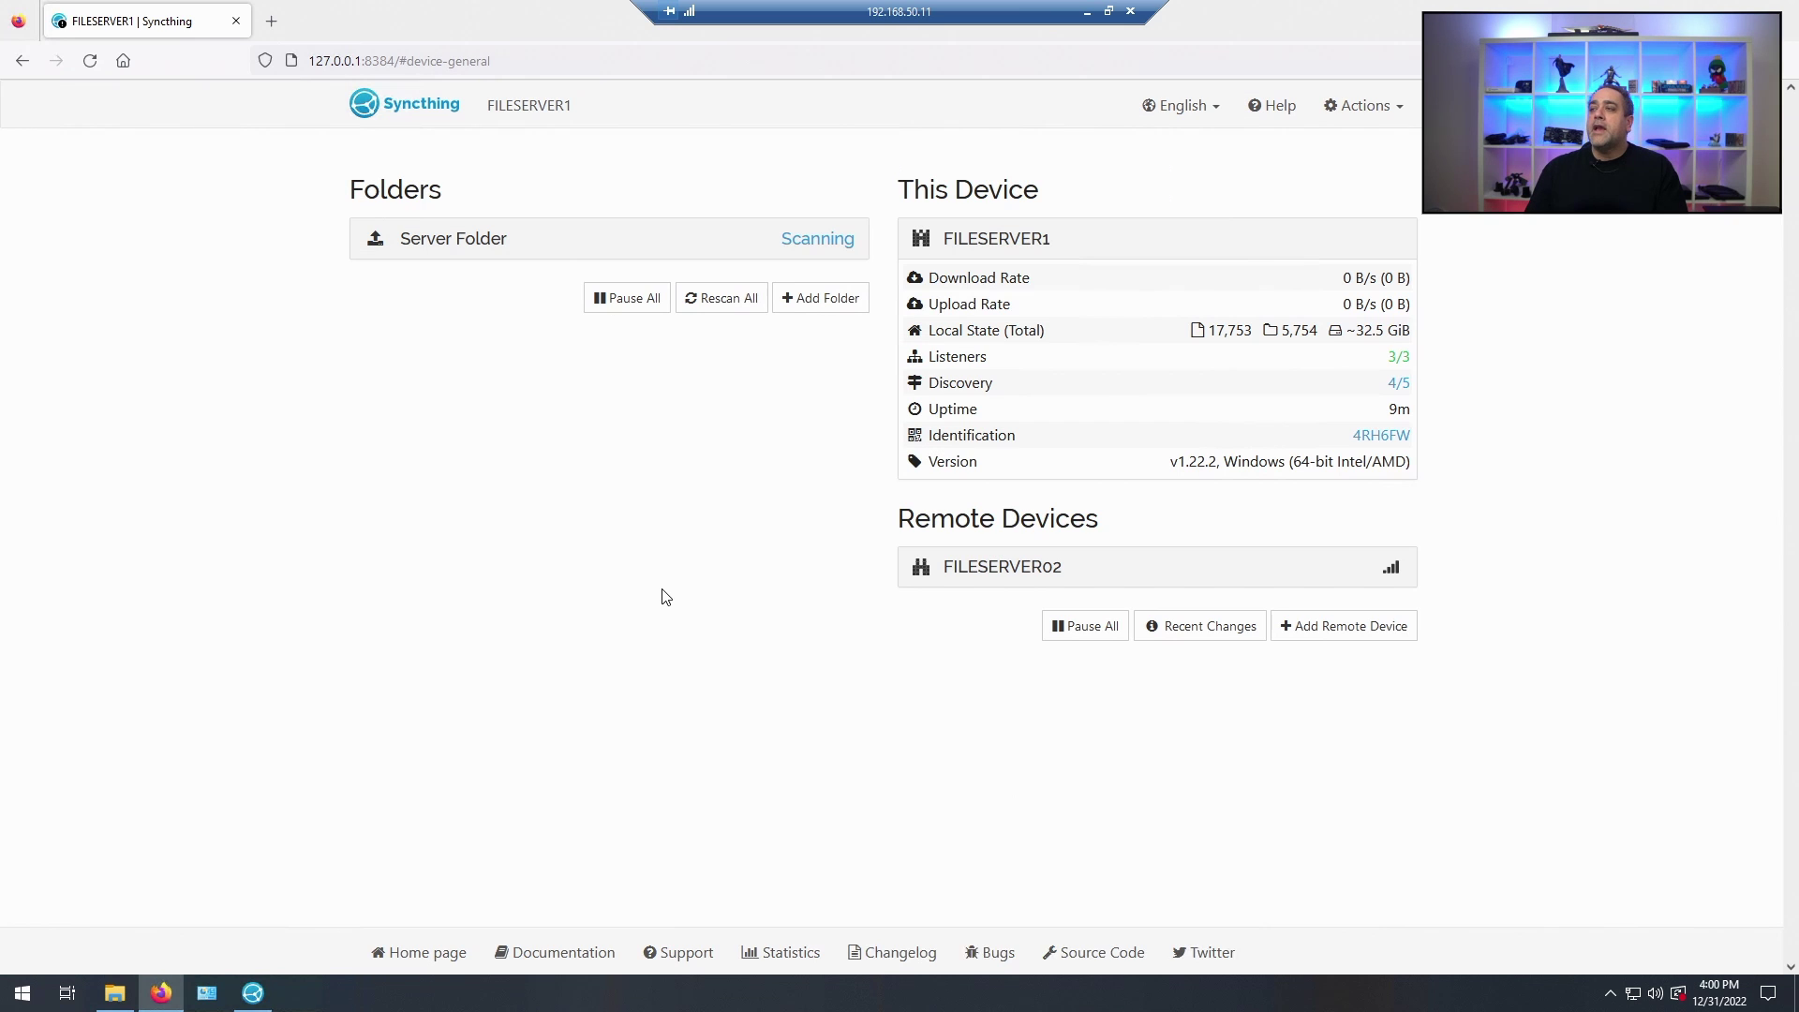
{"action": "left_click", "coordinate": [1087, 13]}
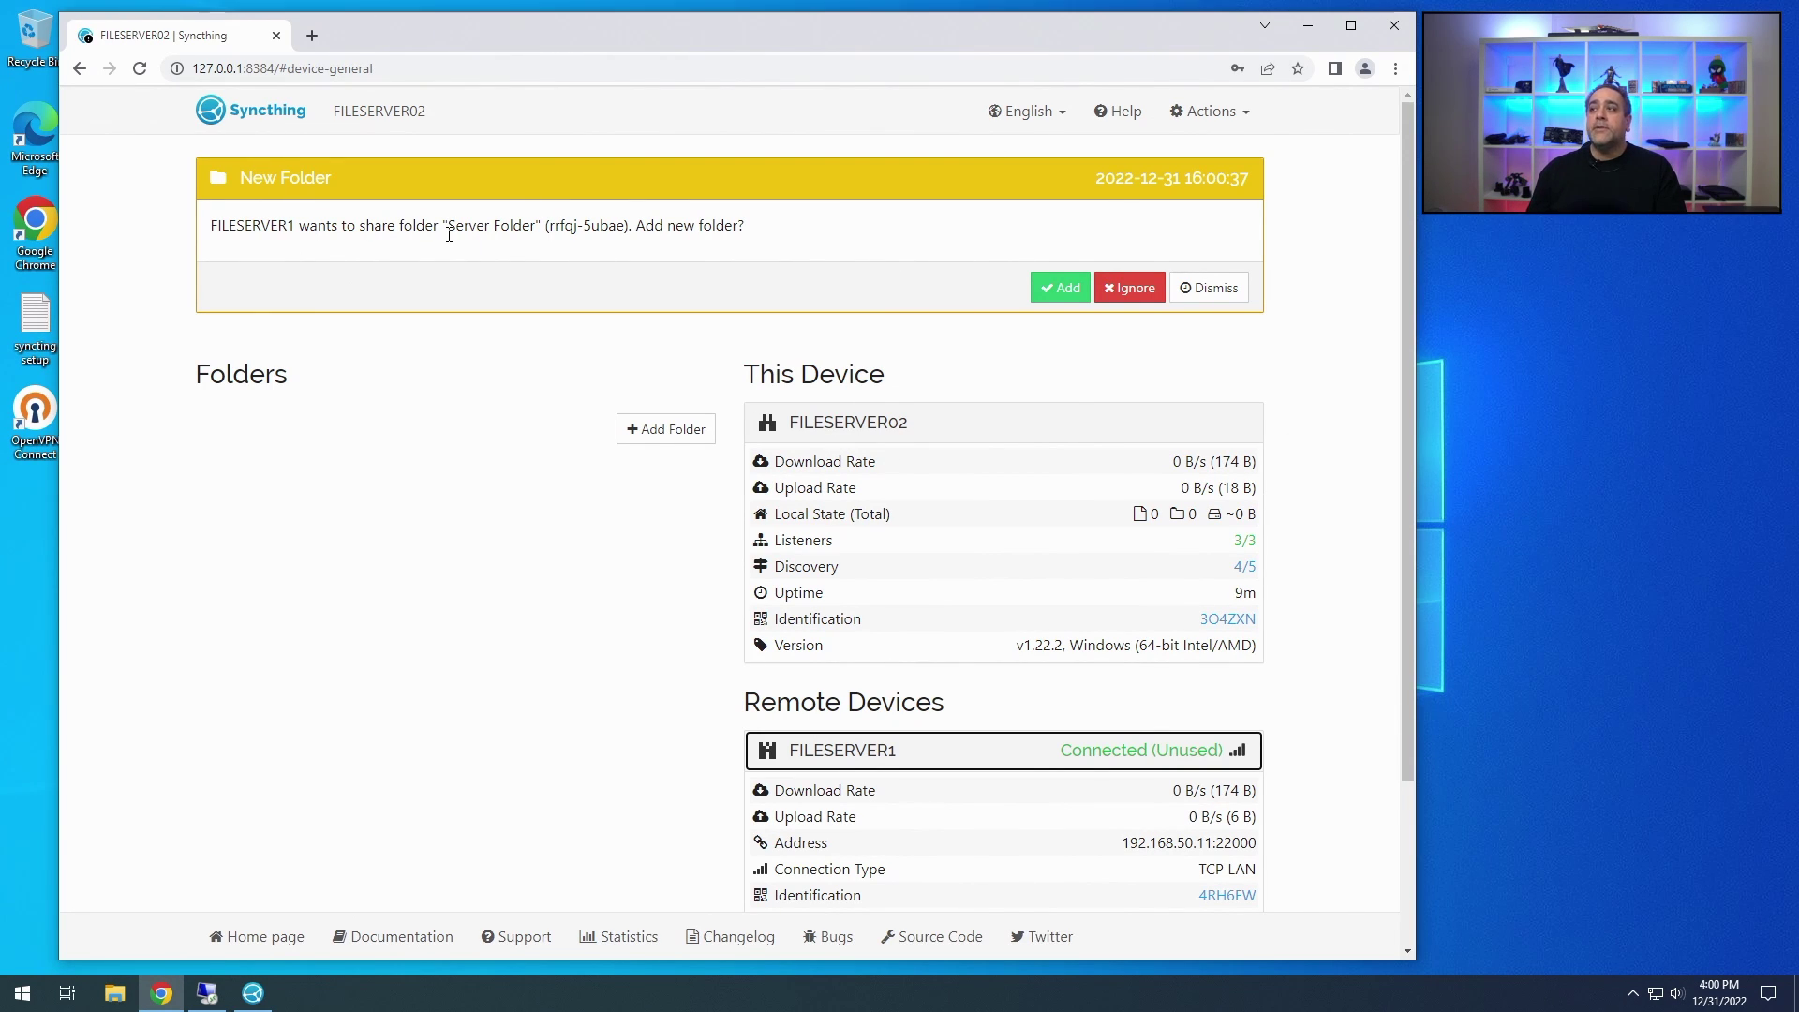
Step: Accept FILESERVER1's Server Folder share offer on FILESERVER02 and open File Explorer
{"action": "left_click", "coordinate": [1060, 288]}
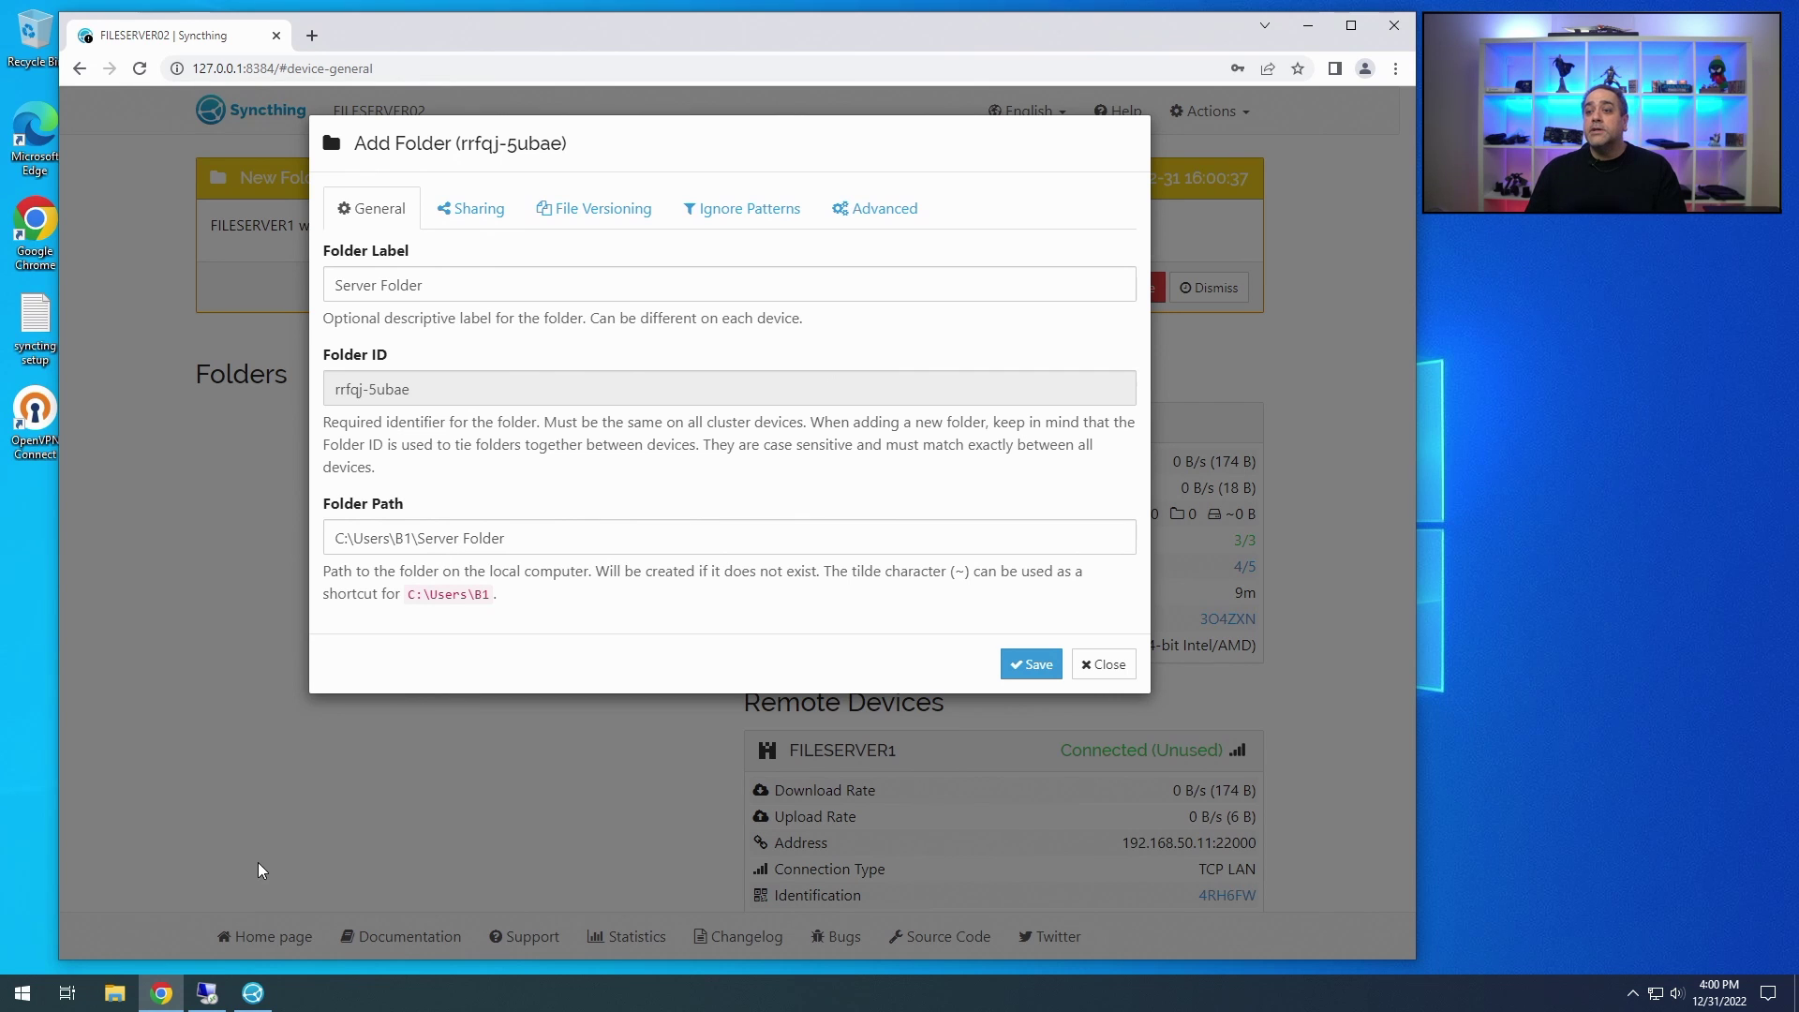
{"action": "left_click", "coordinate": [114, 993]}
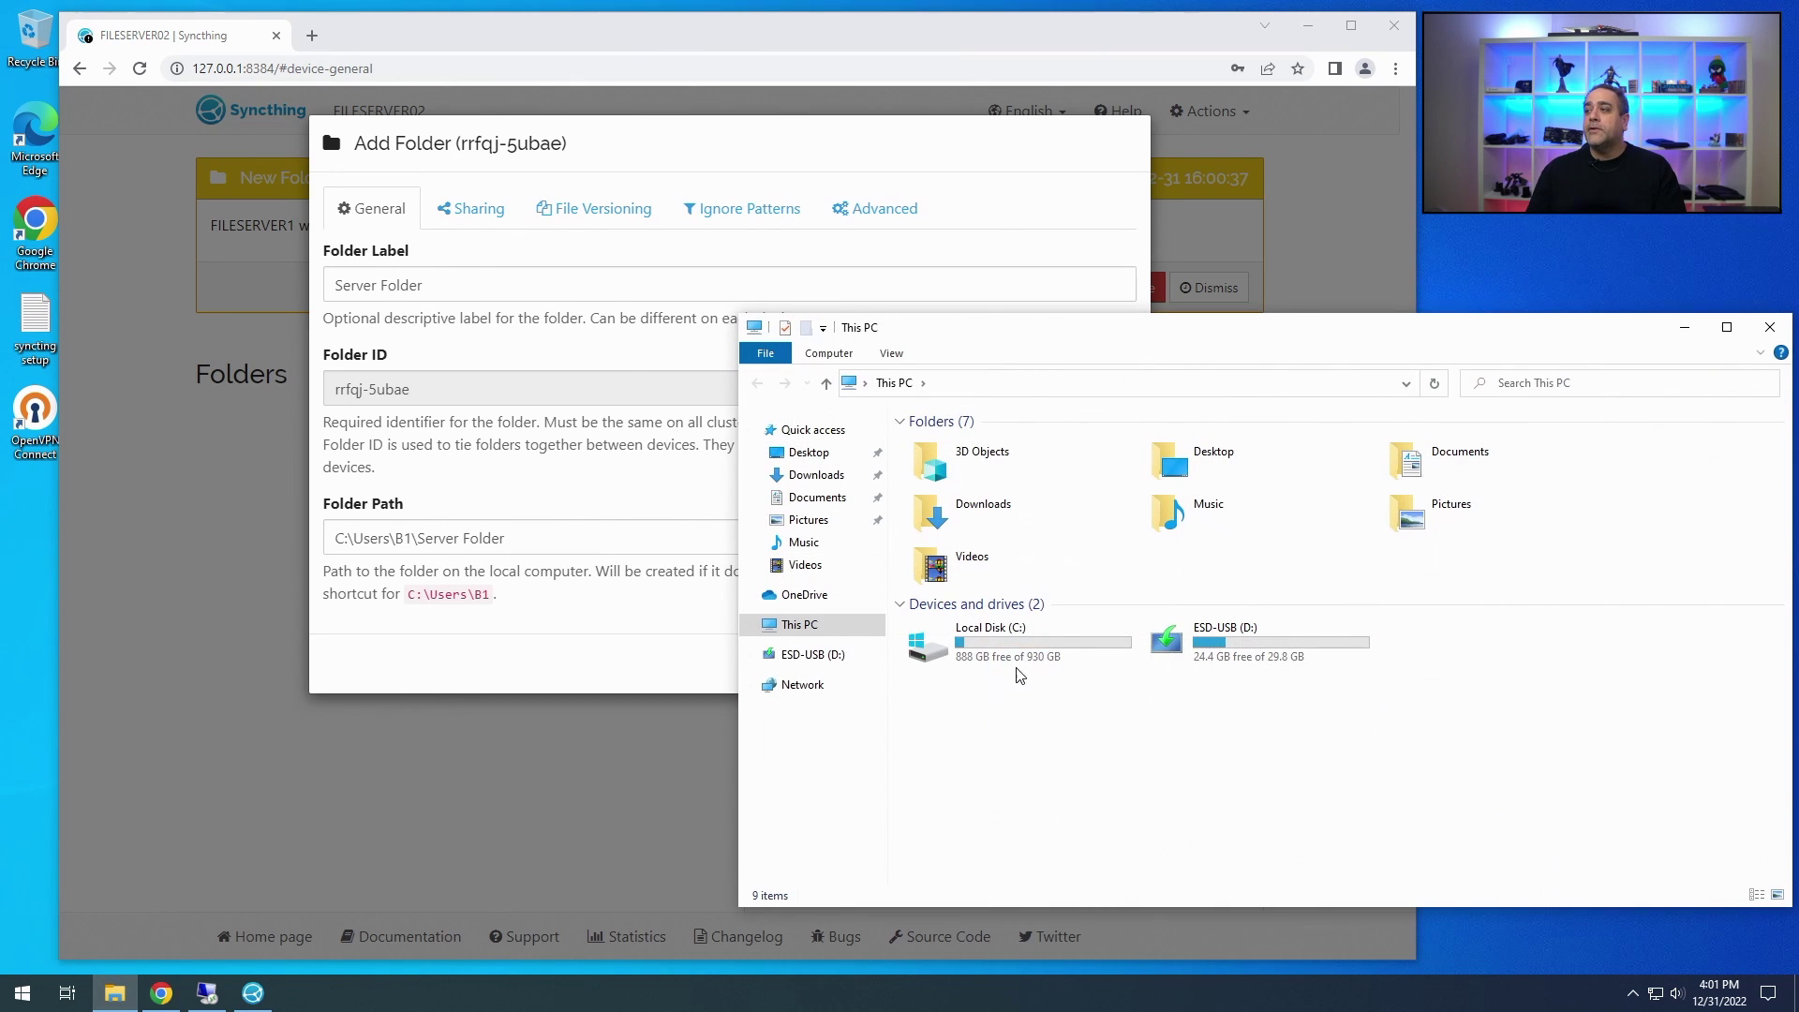
Step: Create a new folder named 'Server Folder' at the root of drive C:
{"action": "double_click", "coordinate": [1031, 649]}
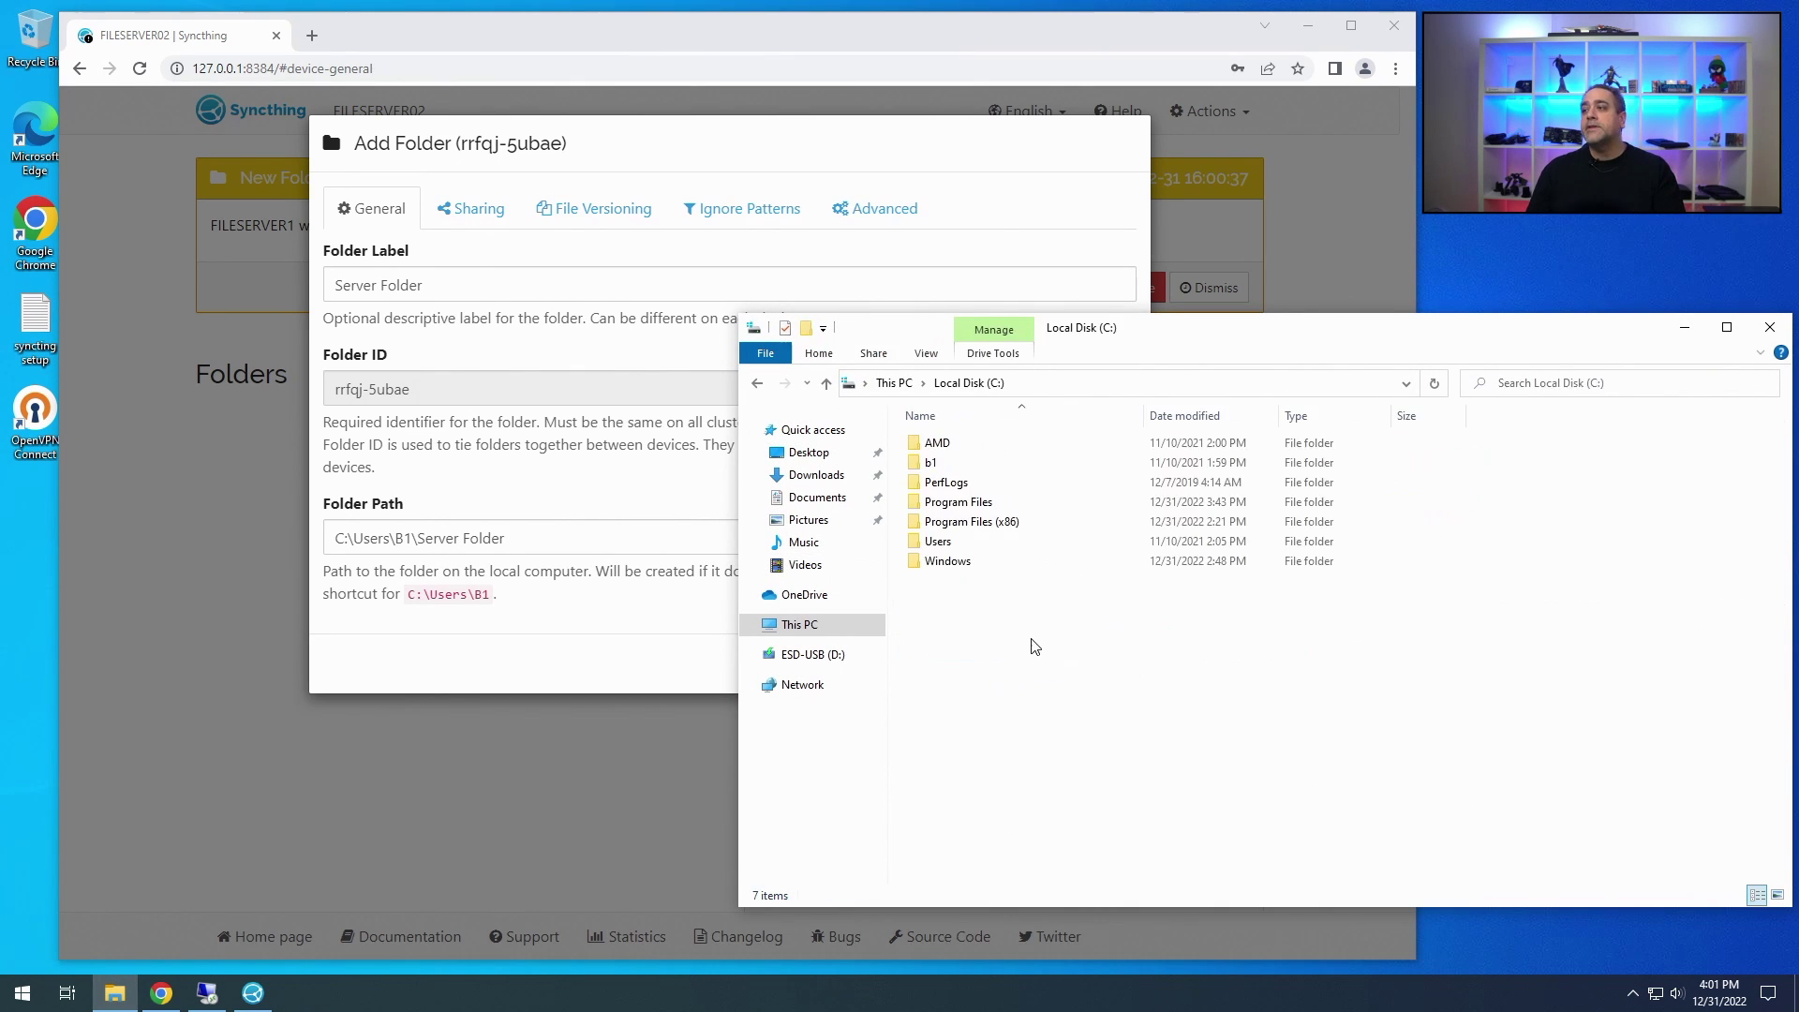
{"action": "right_click", "coordinate": [977, 687]}
{"action": "mouse_move", "coordinate": [1048, 863]}
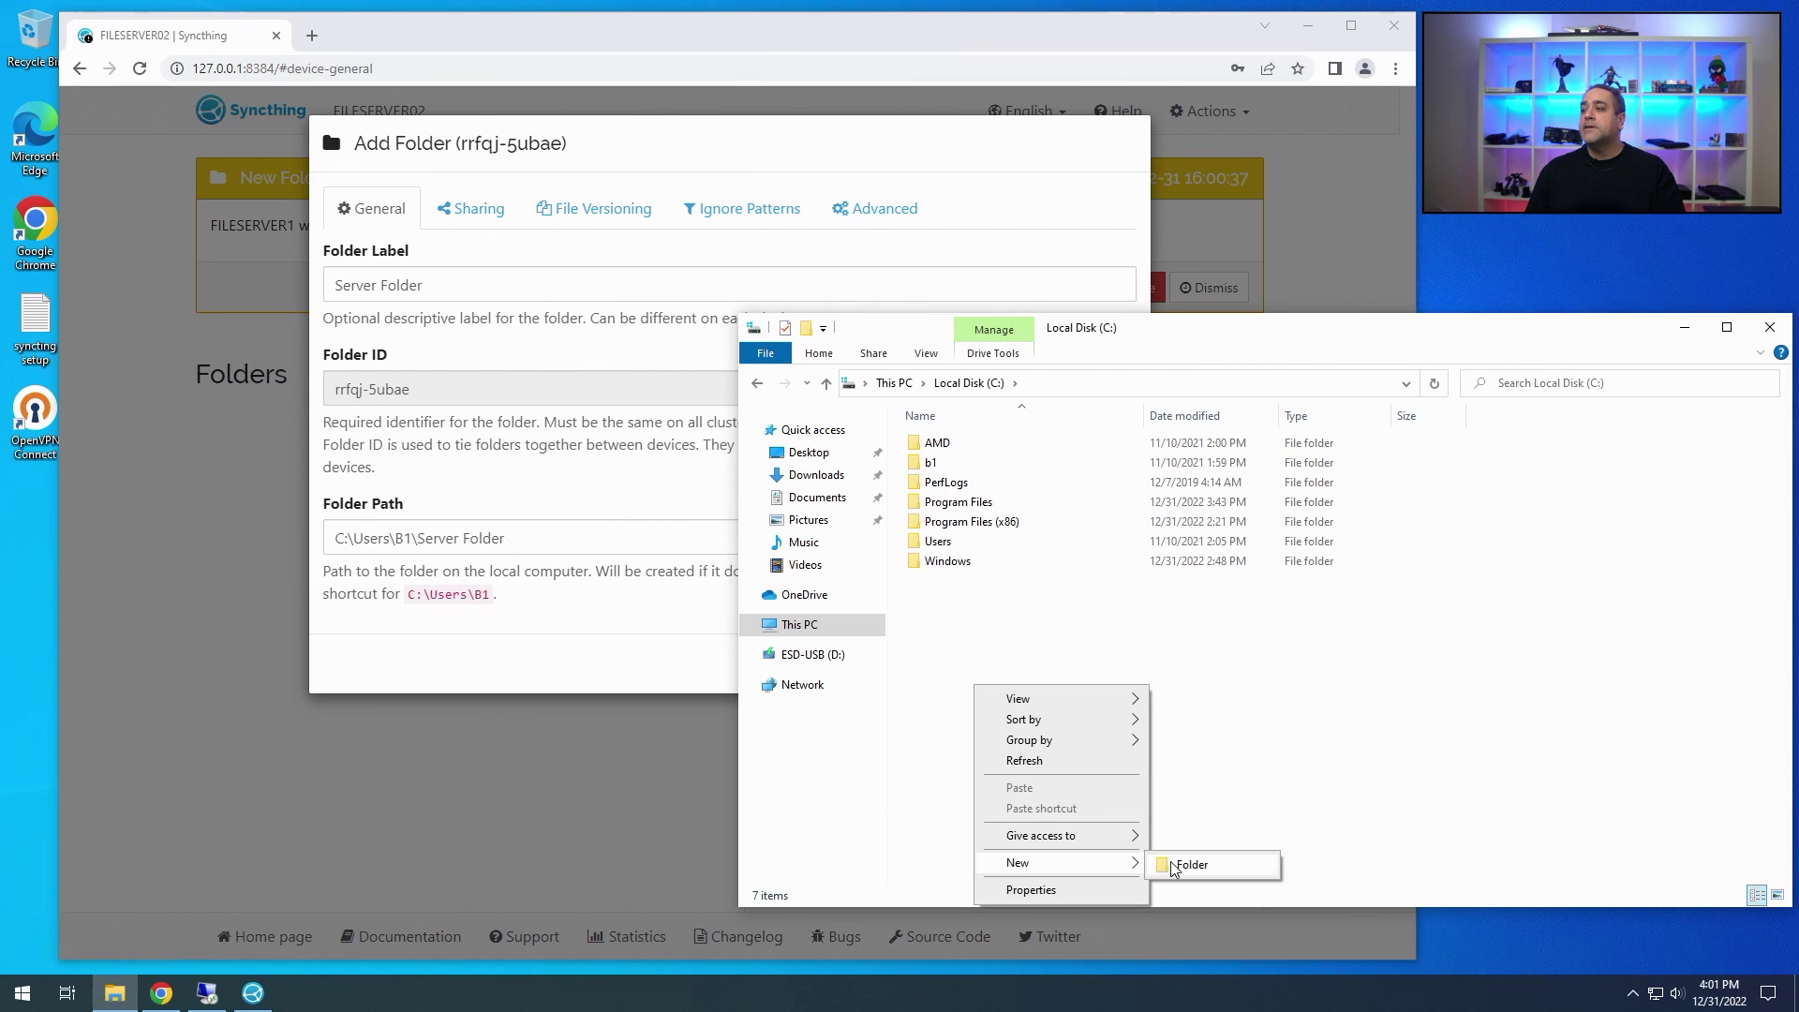
{"action": "left_click", "coordinate": [1188, 864]}
{"action": "type", "text": "Serv"}
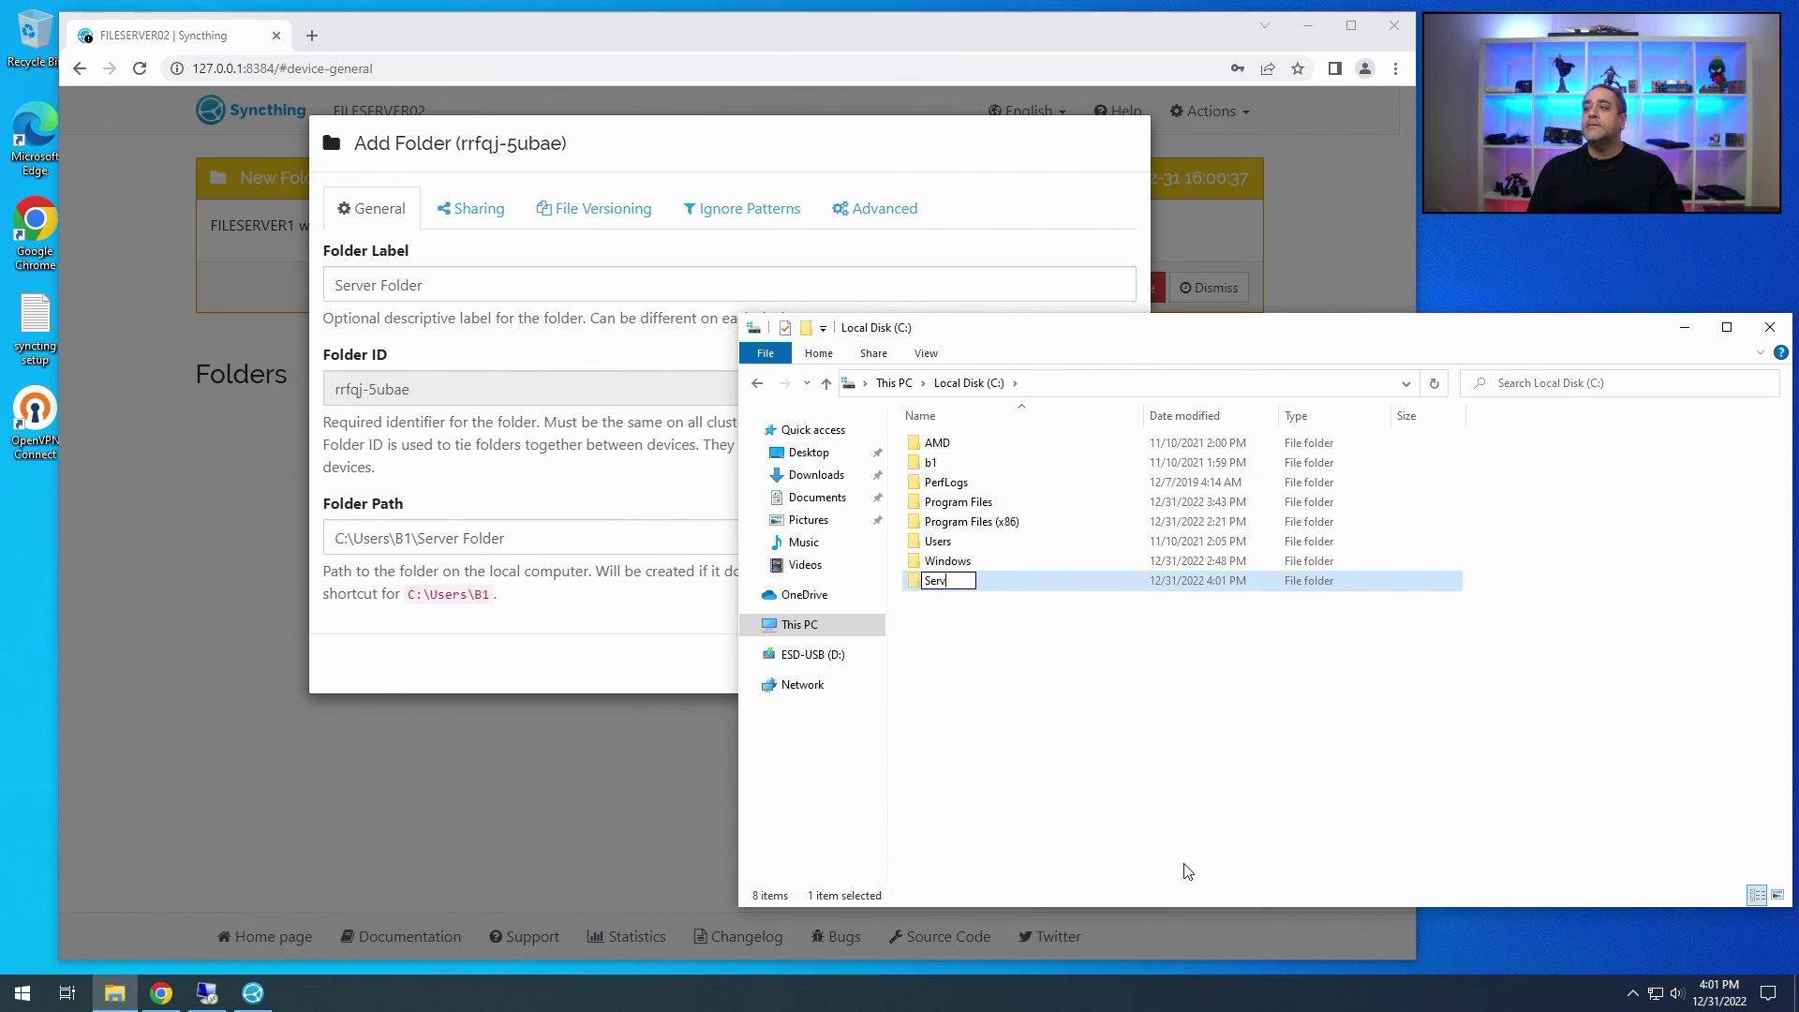
{"action": "type", "text": "er Folder"}
{"action": "key", "text": "Return"}
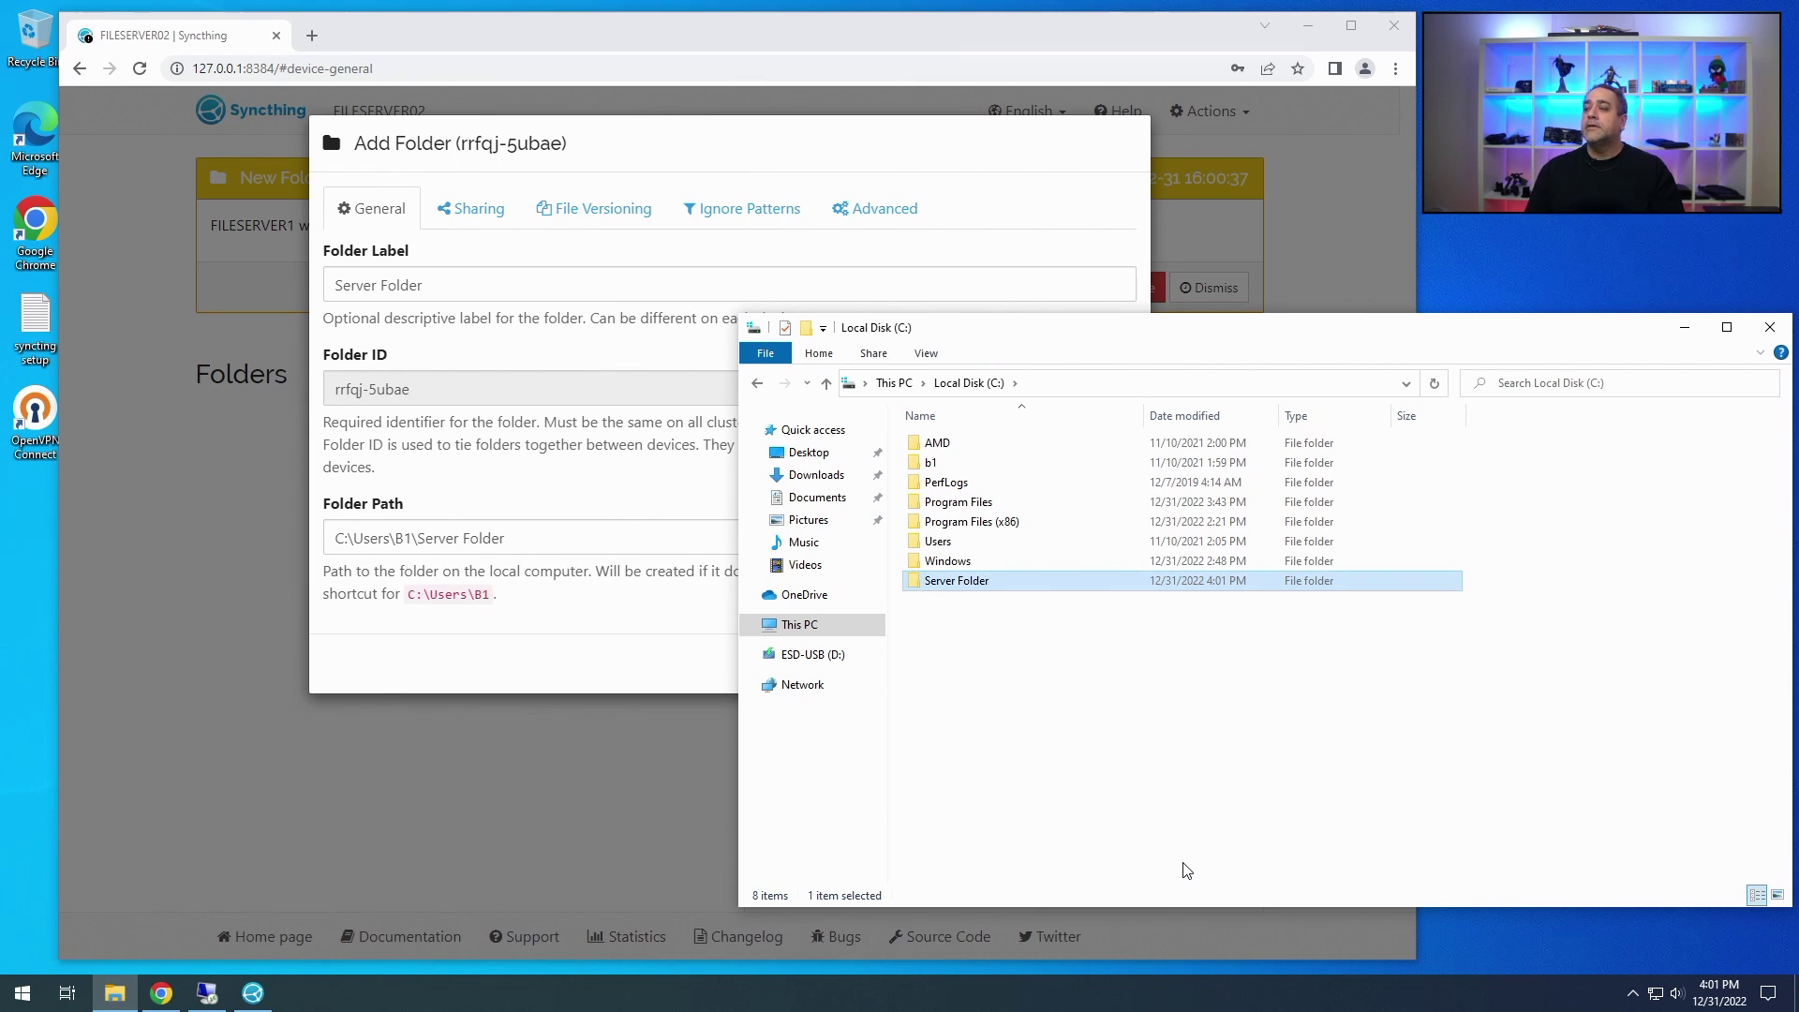
Step: Set Syncthing's Folder Path to the copied C:\Server Folder path
{"action": "double_click", "coordinate": [999, 587]}
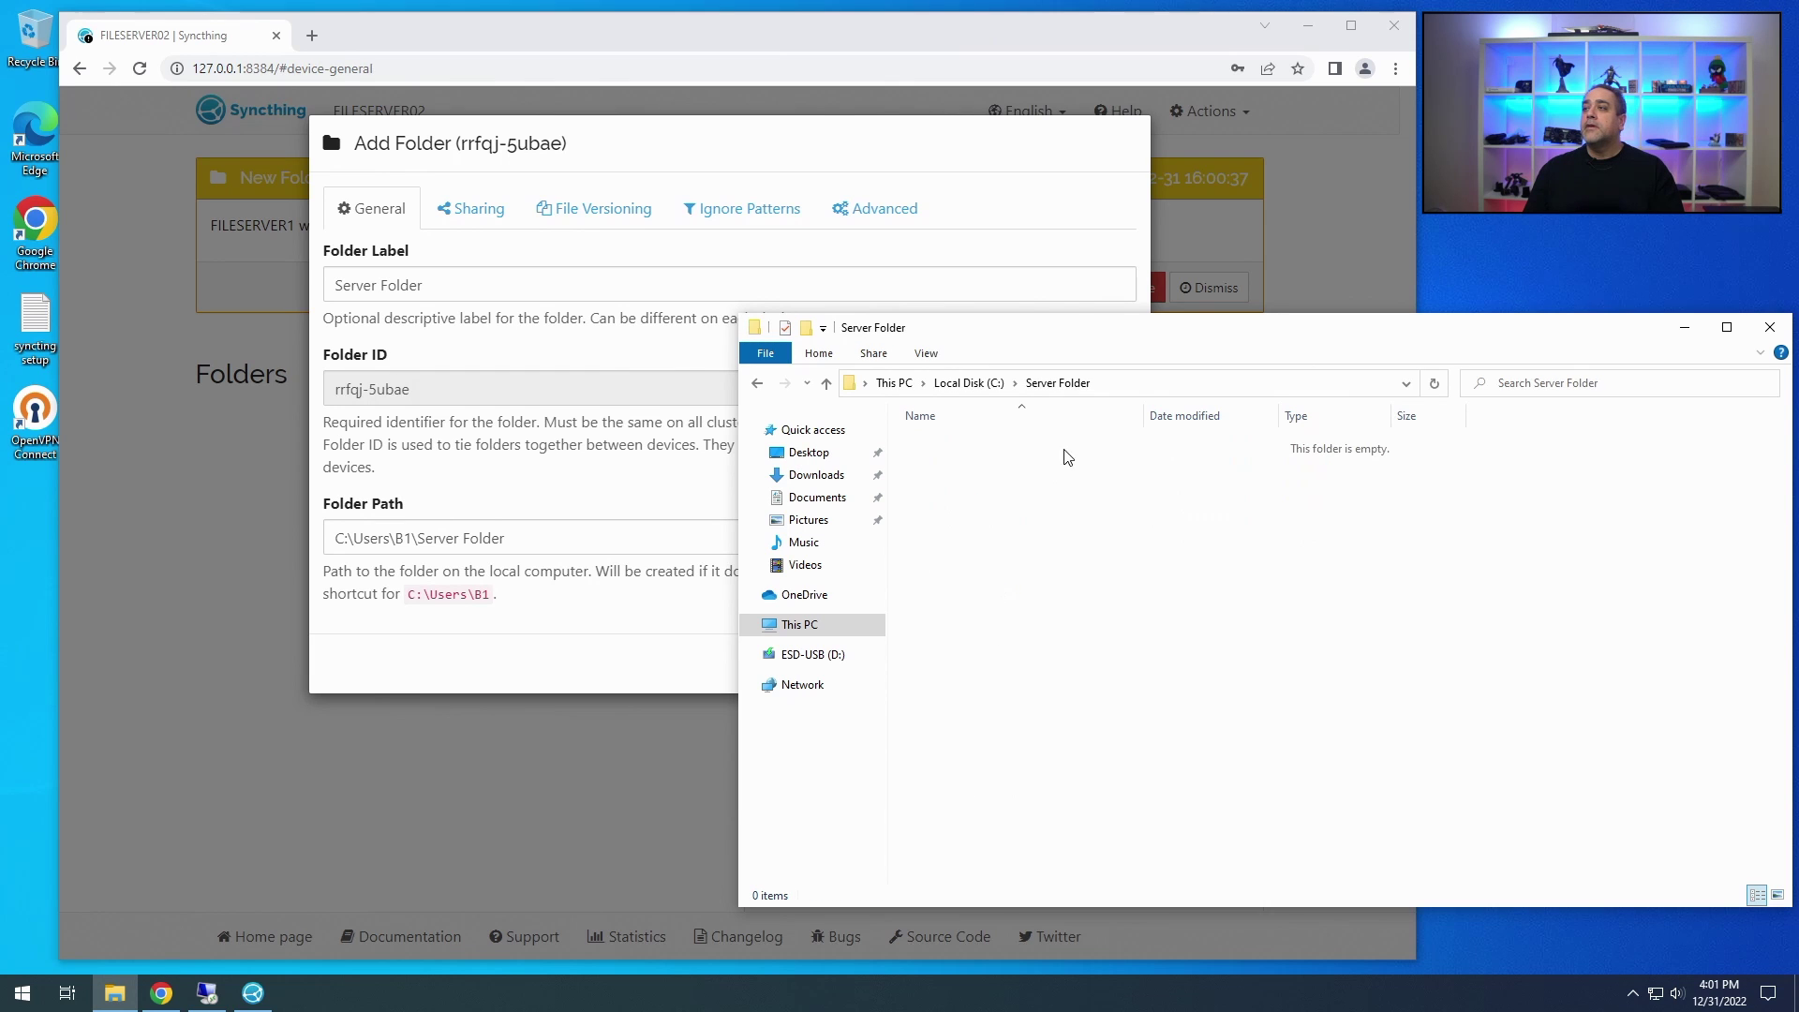
{"action": "left_click", "coordinate": [1114, 384]}
{"action": "key", "text": "ctrl+c"}
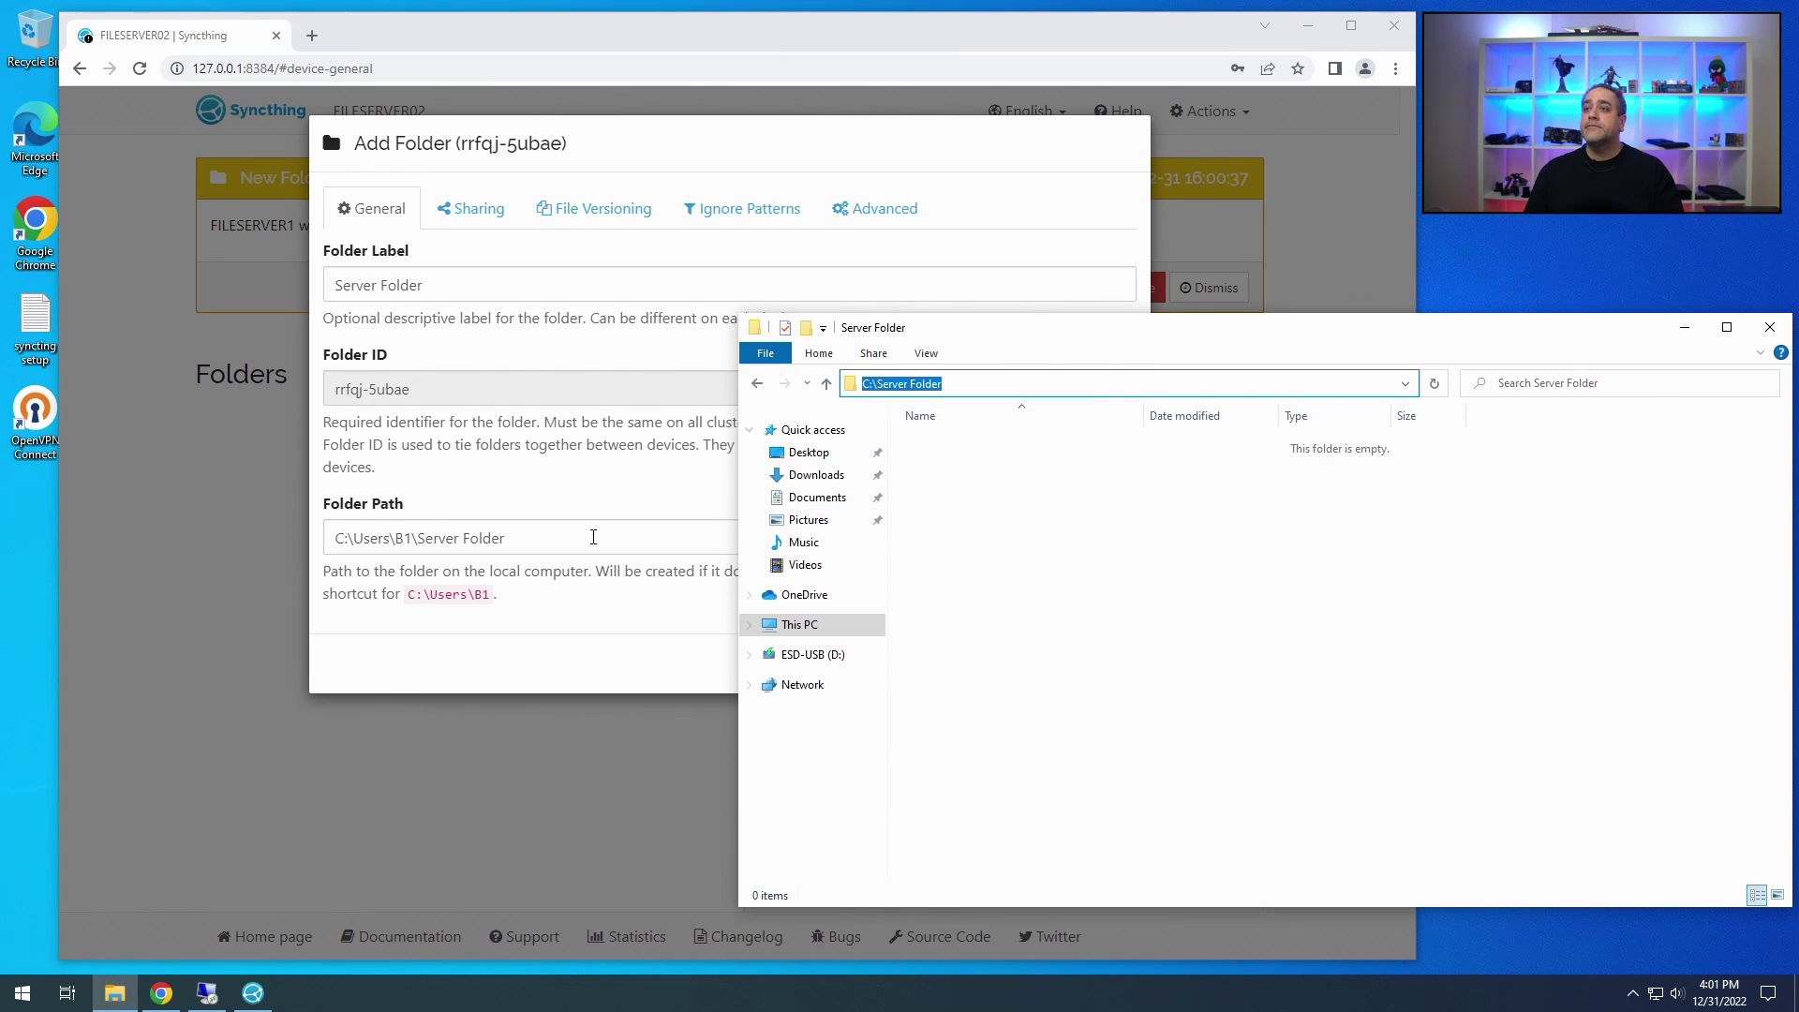
{"action": "left_click", "coordinate": [574, 536]}
{"action": "left_click_drag", "start_coordinate": [574, 536], "coordinate": [262, 554]}
{"action": "key", "text": "ctrl+v"}
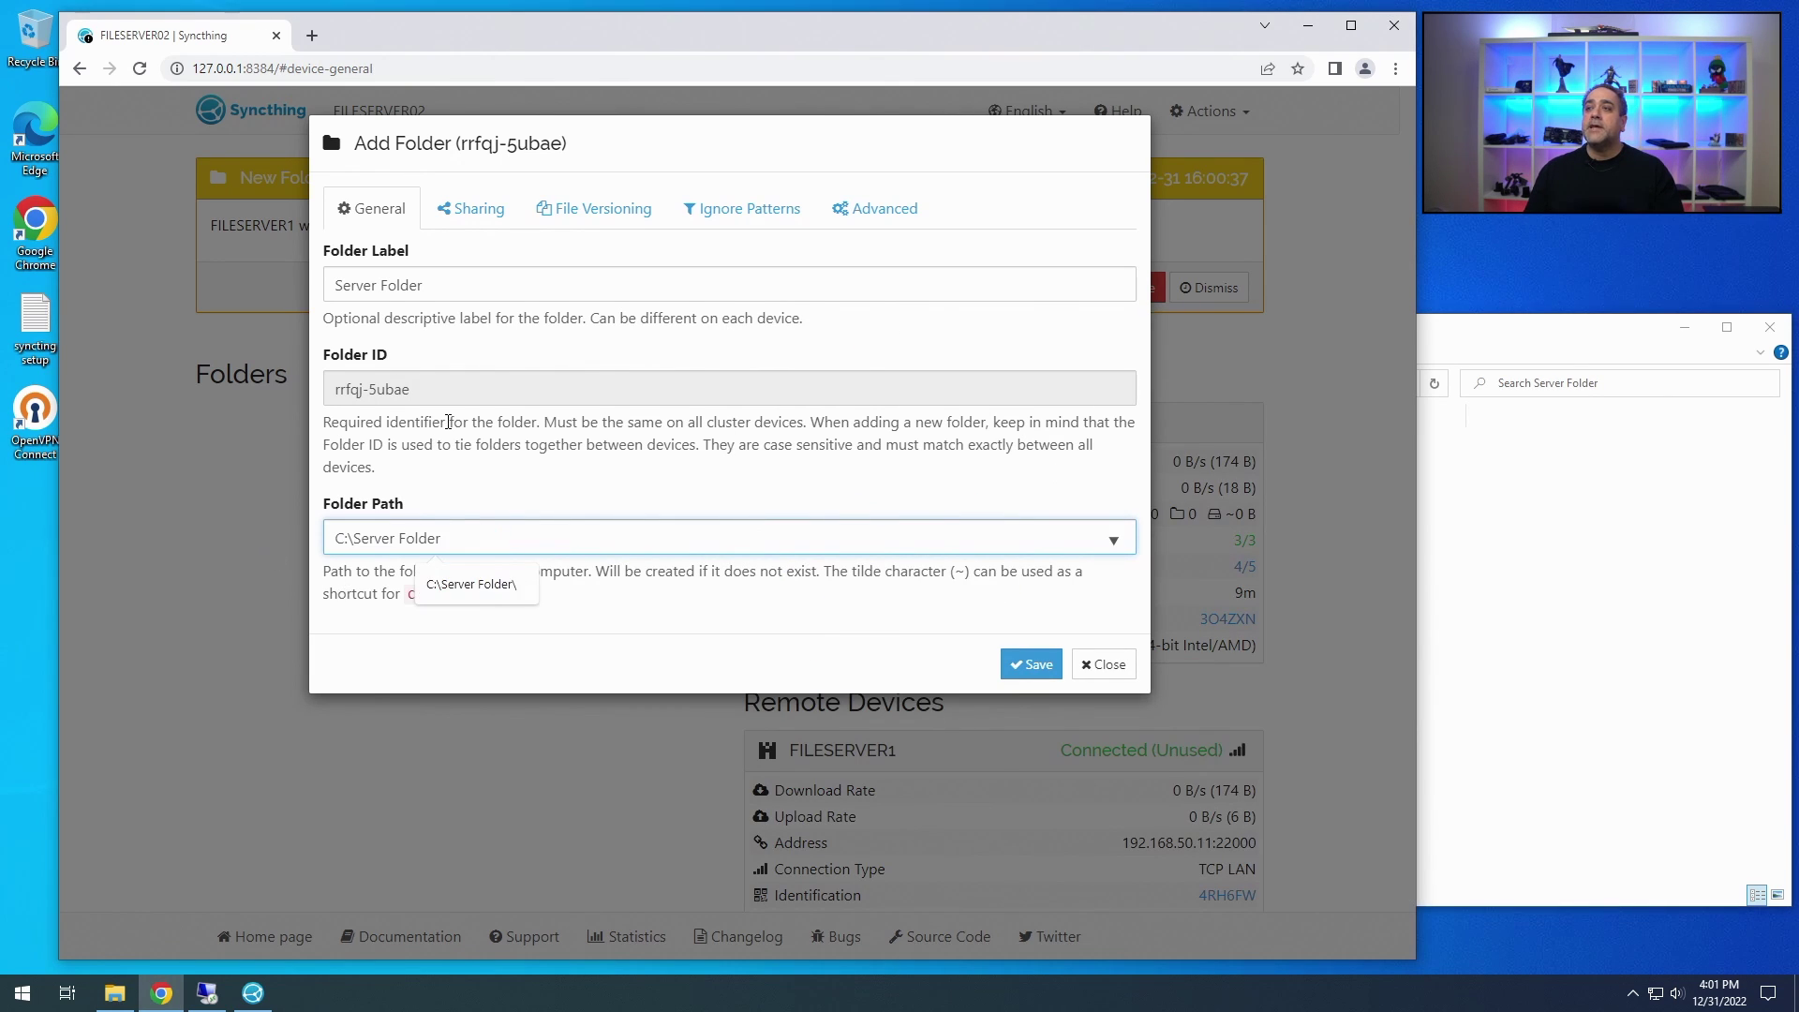
Step: Review the Sharing, File Versioning and Ignore Patterns tabs, leaving their defaults
{"action": "left_click", "coordinate": [474, 210]}
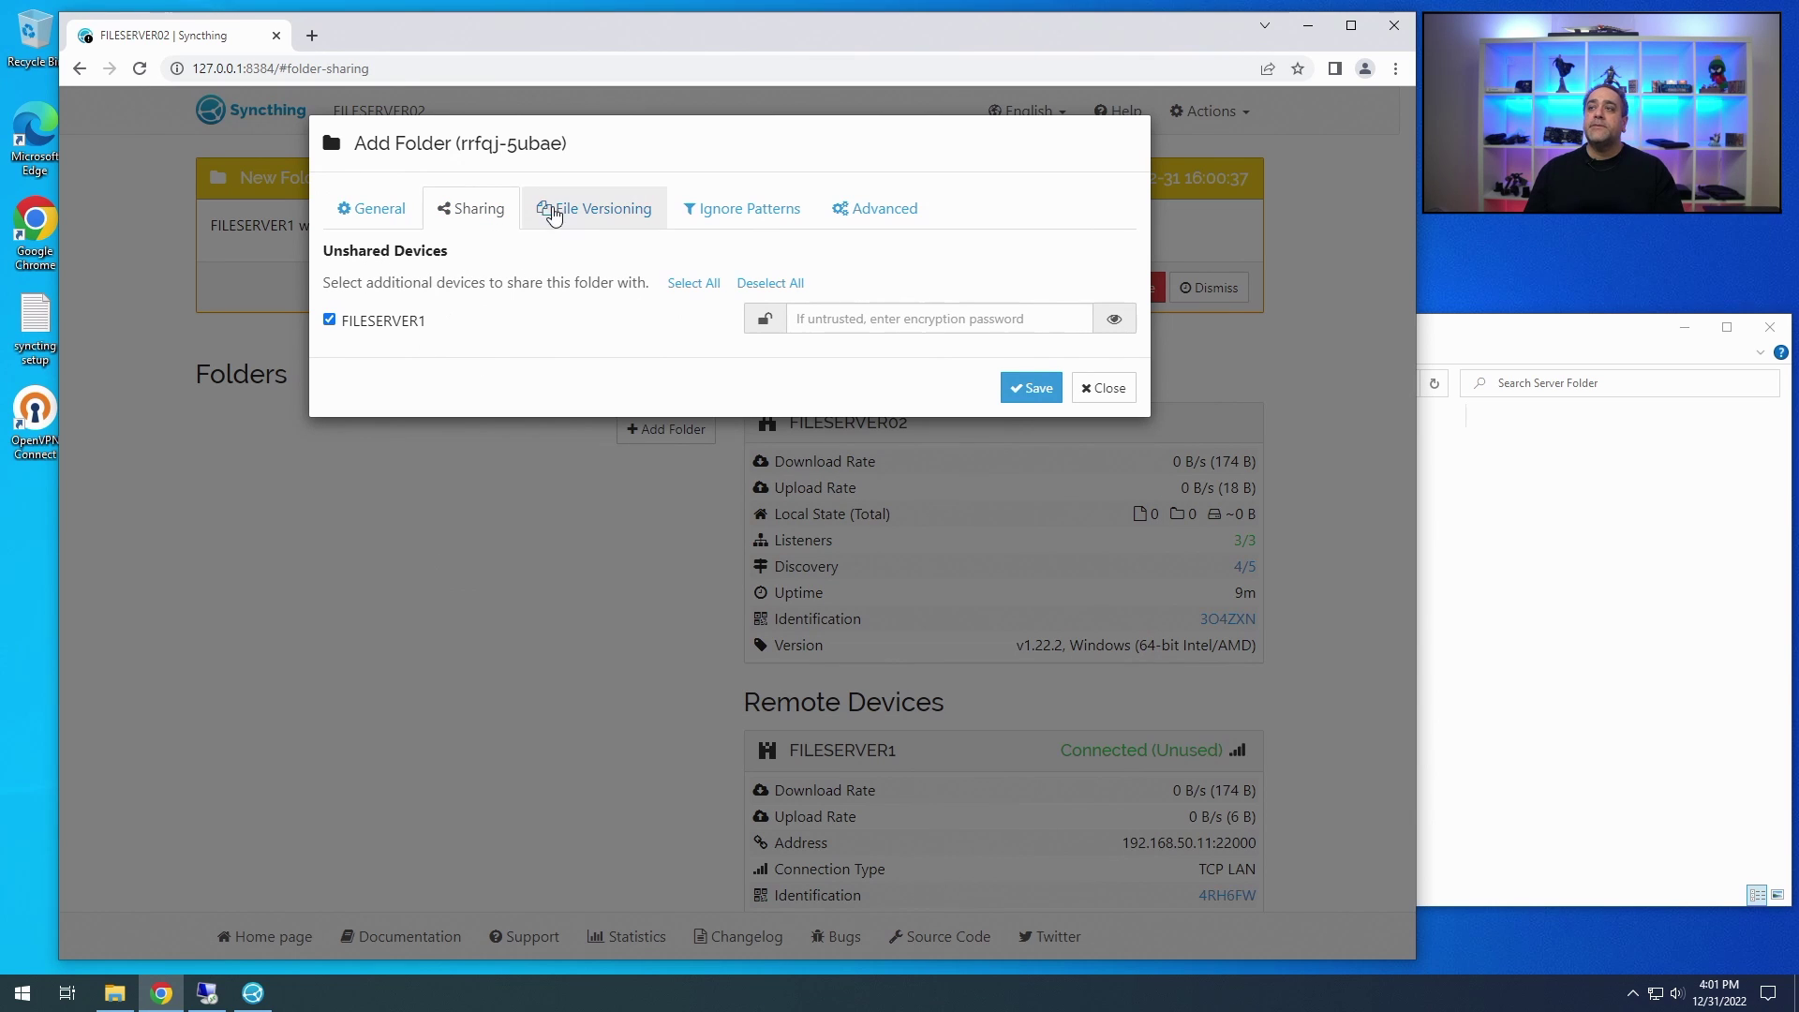
{"action": "left_click", "coordinate": [578, 216]}
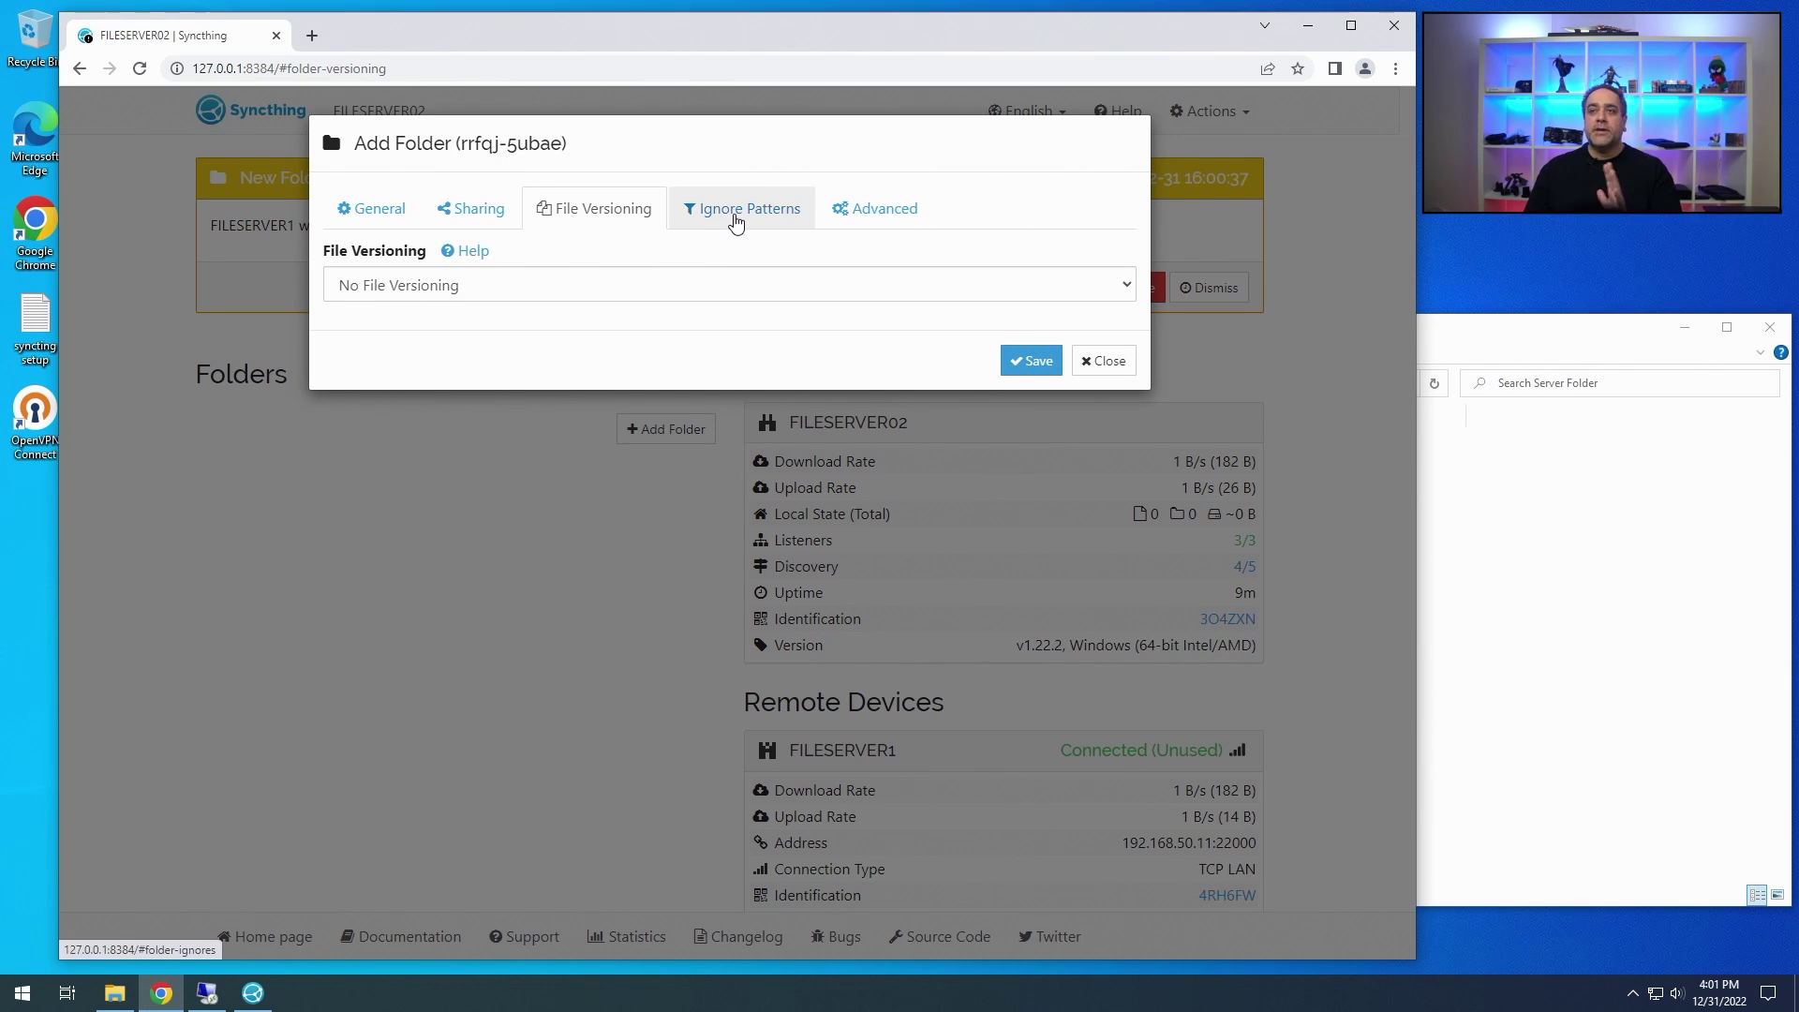
{"action": "left_click", "coordinate": [734, 218]}
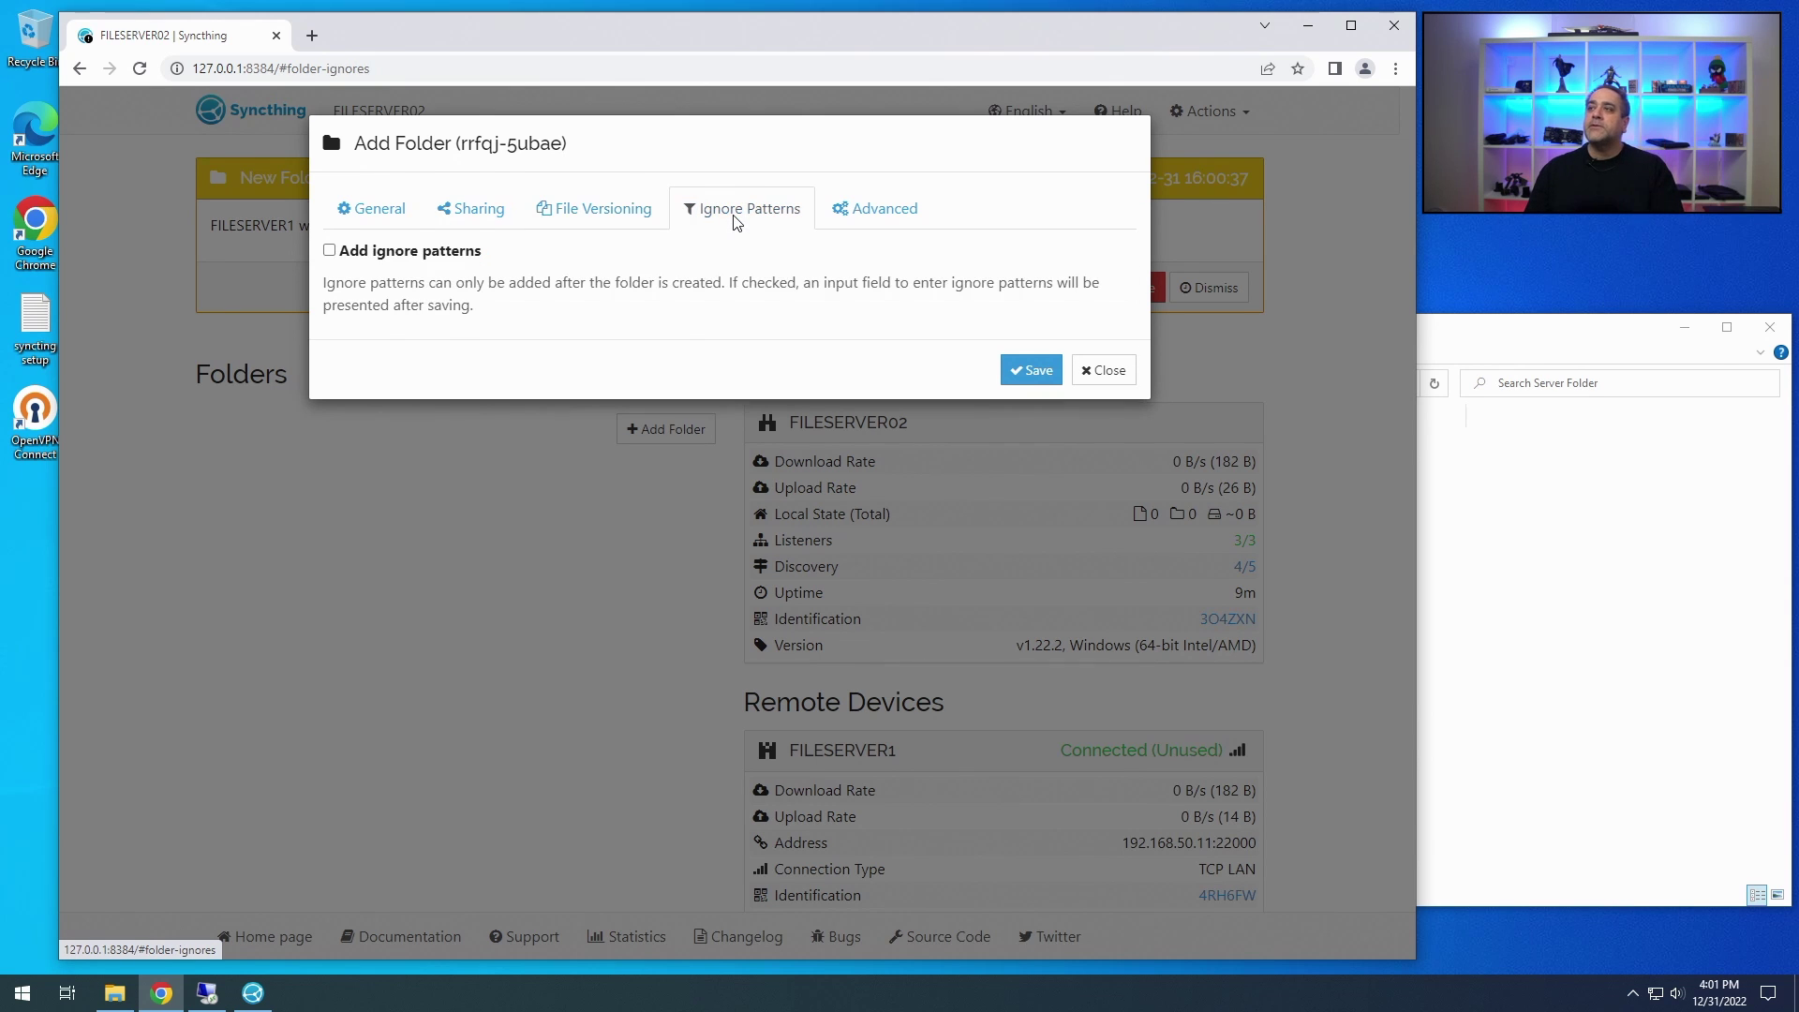
Step: Set folder type to Receive Only, keep Random pull order, enable Ignore Permissions, and save
{"action": "left_click", "coordinate": [859, 219]}
{"action": "left_click", "coordinate": [551, 413]}
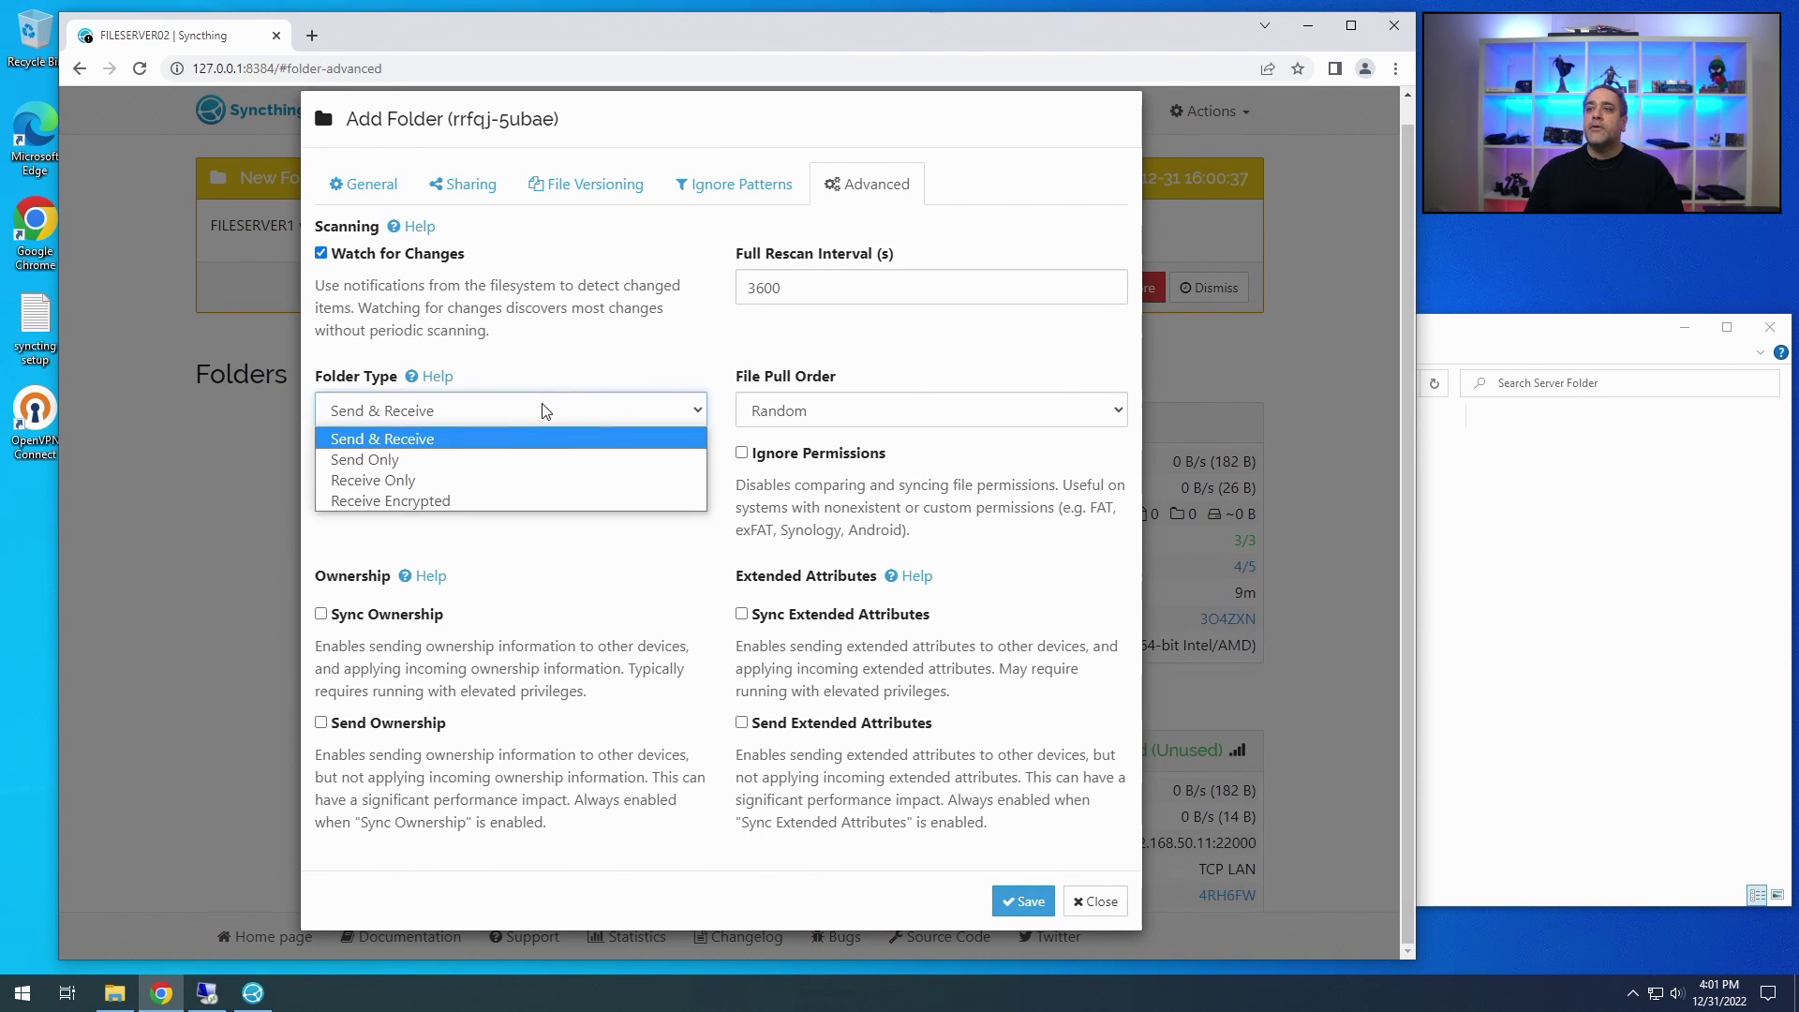
{"action": "left_click", "coordinate": [477, 480]}
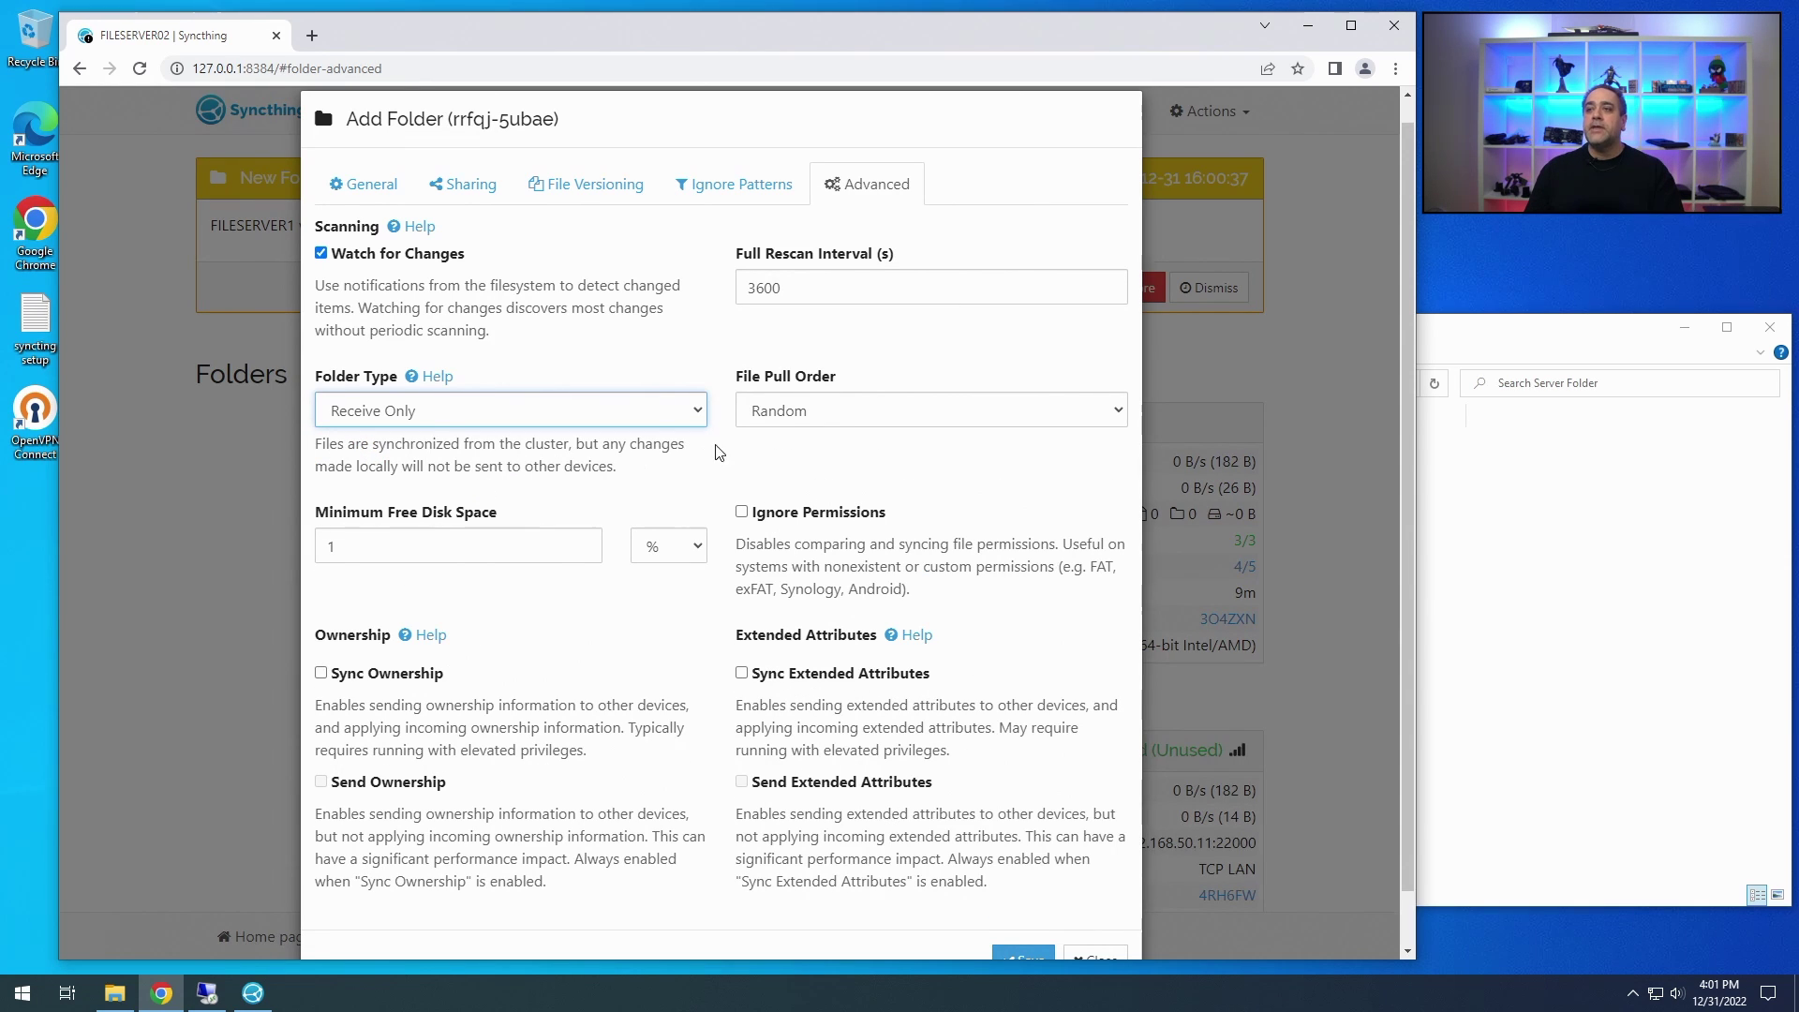
{"action": "left_click", "coordinate": [829, 417]}
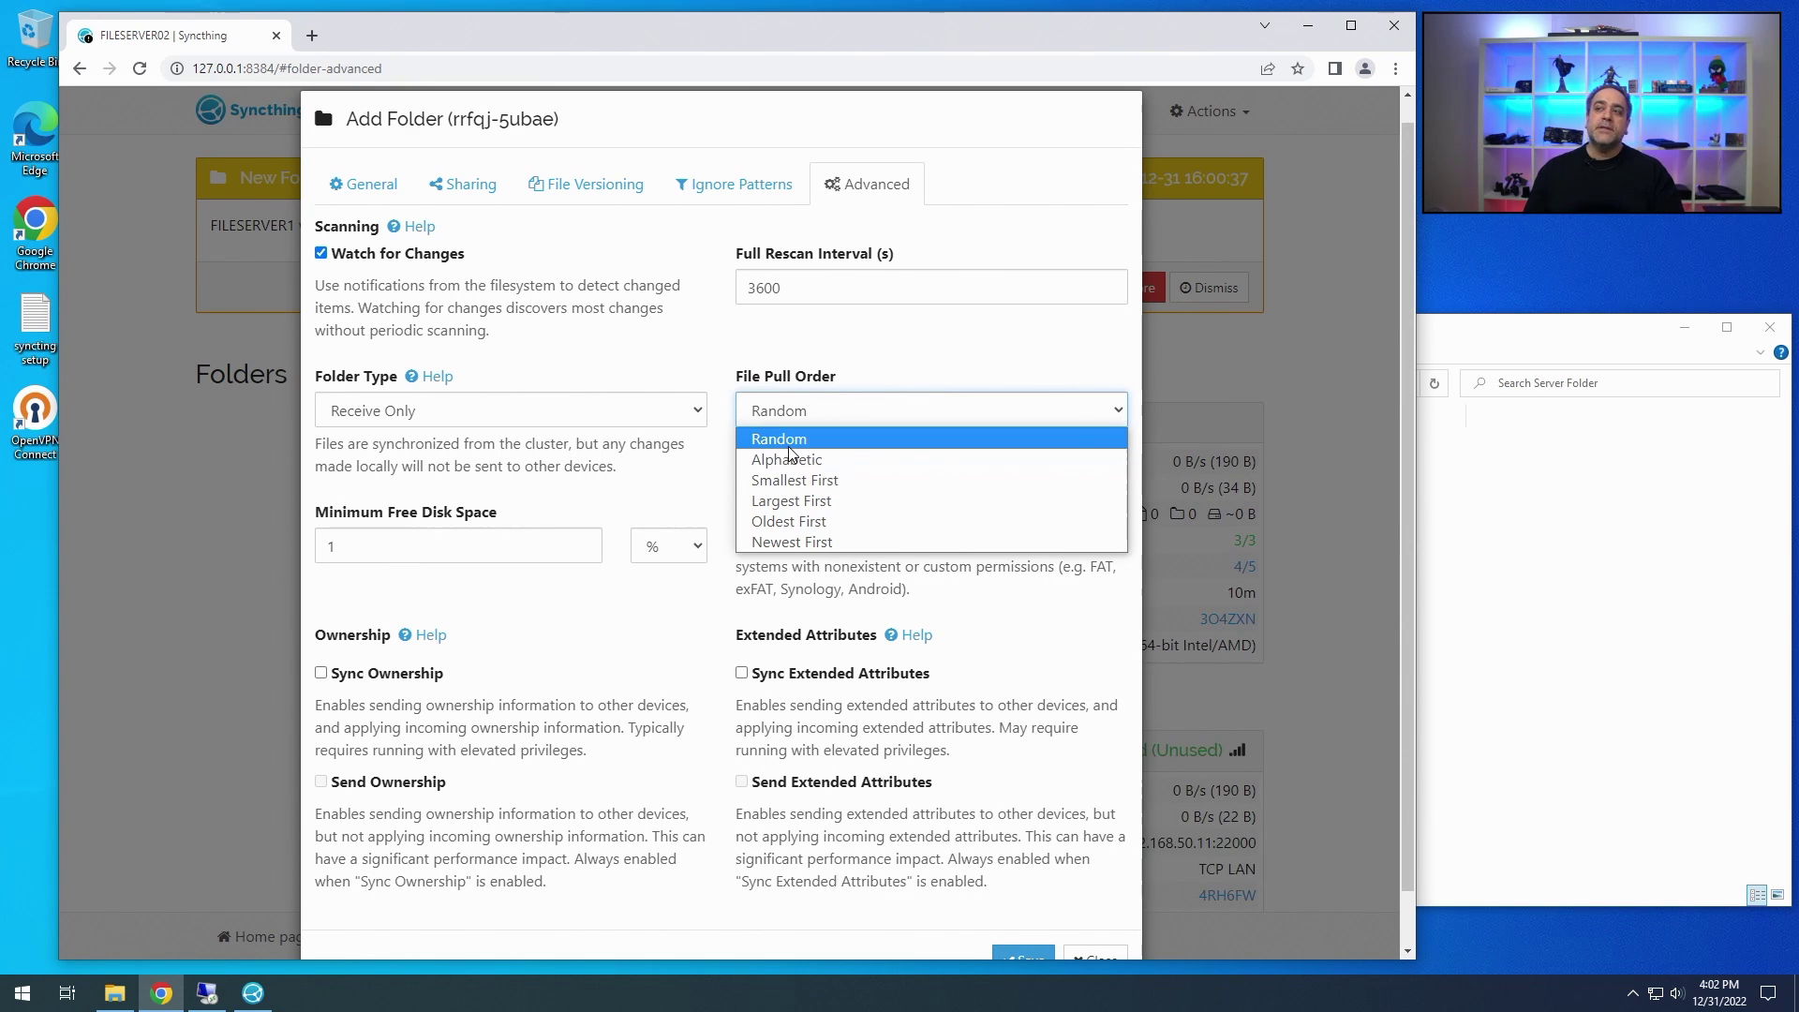
{"action": "left_click", "coordinate": [792, 447]}
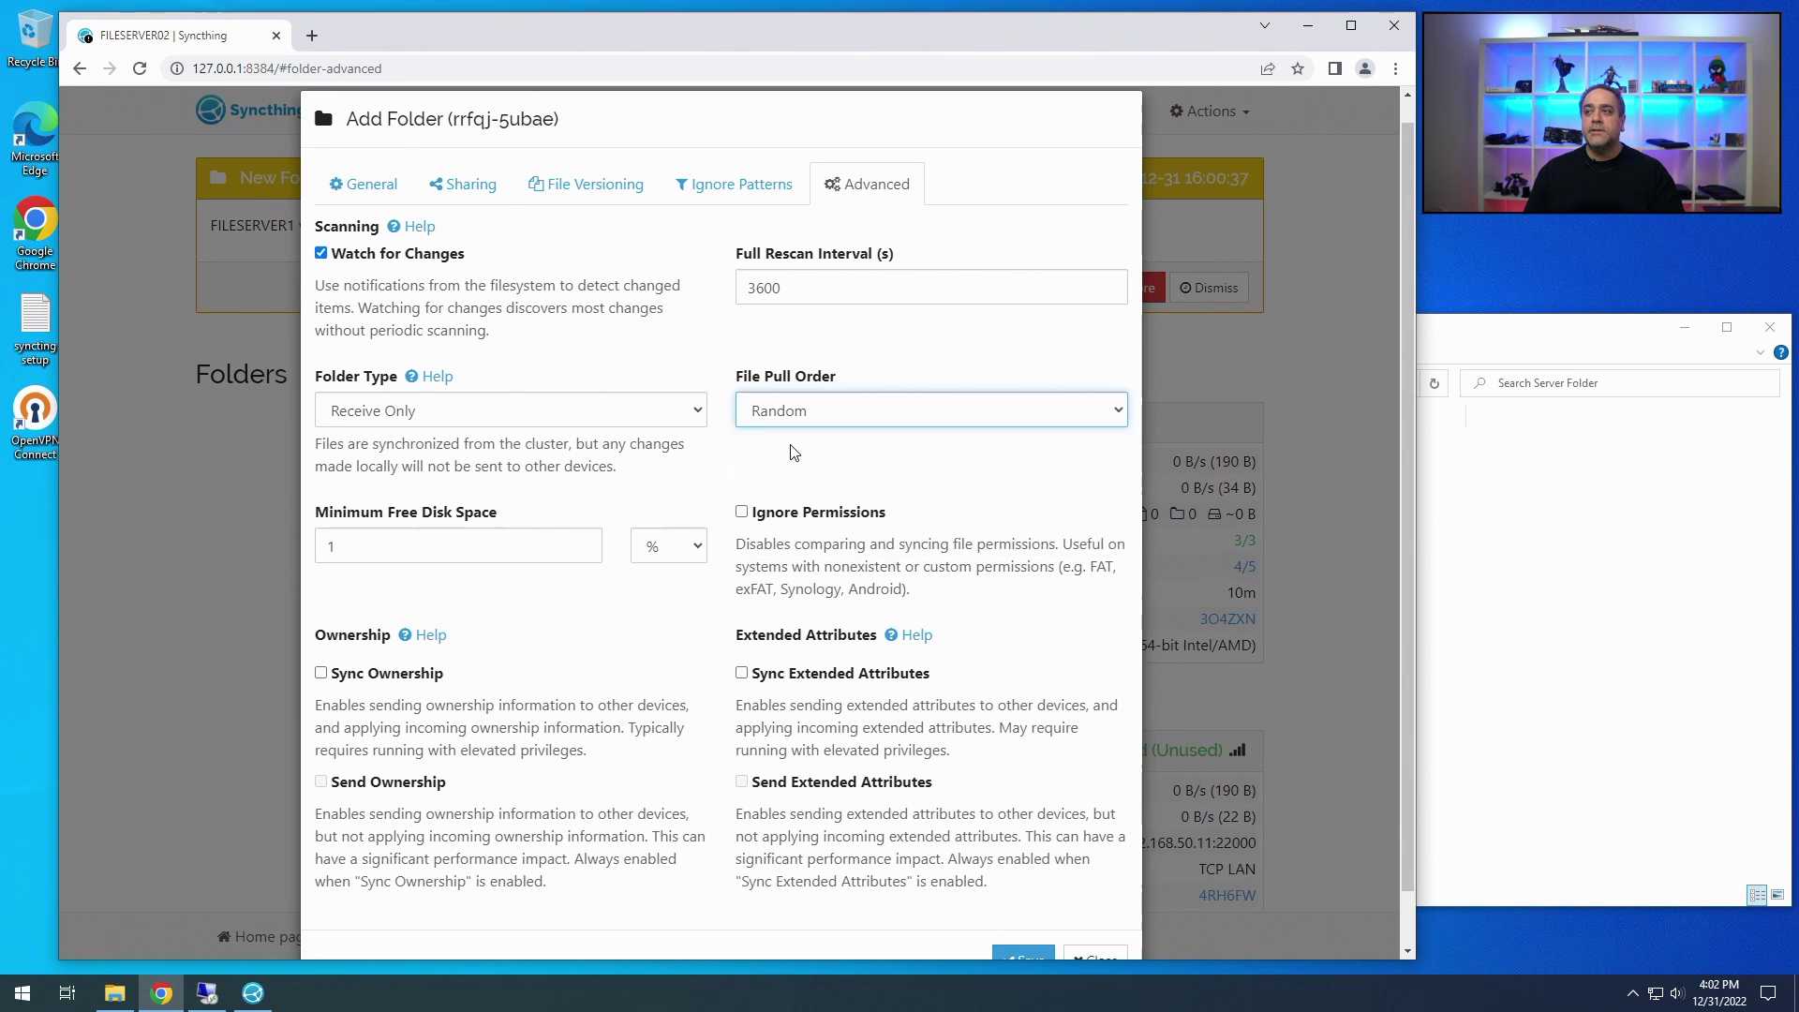
{"action": "left_click", "coordinate": [796, 511]}
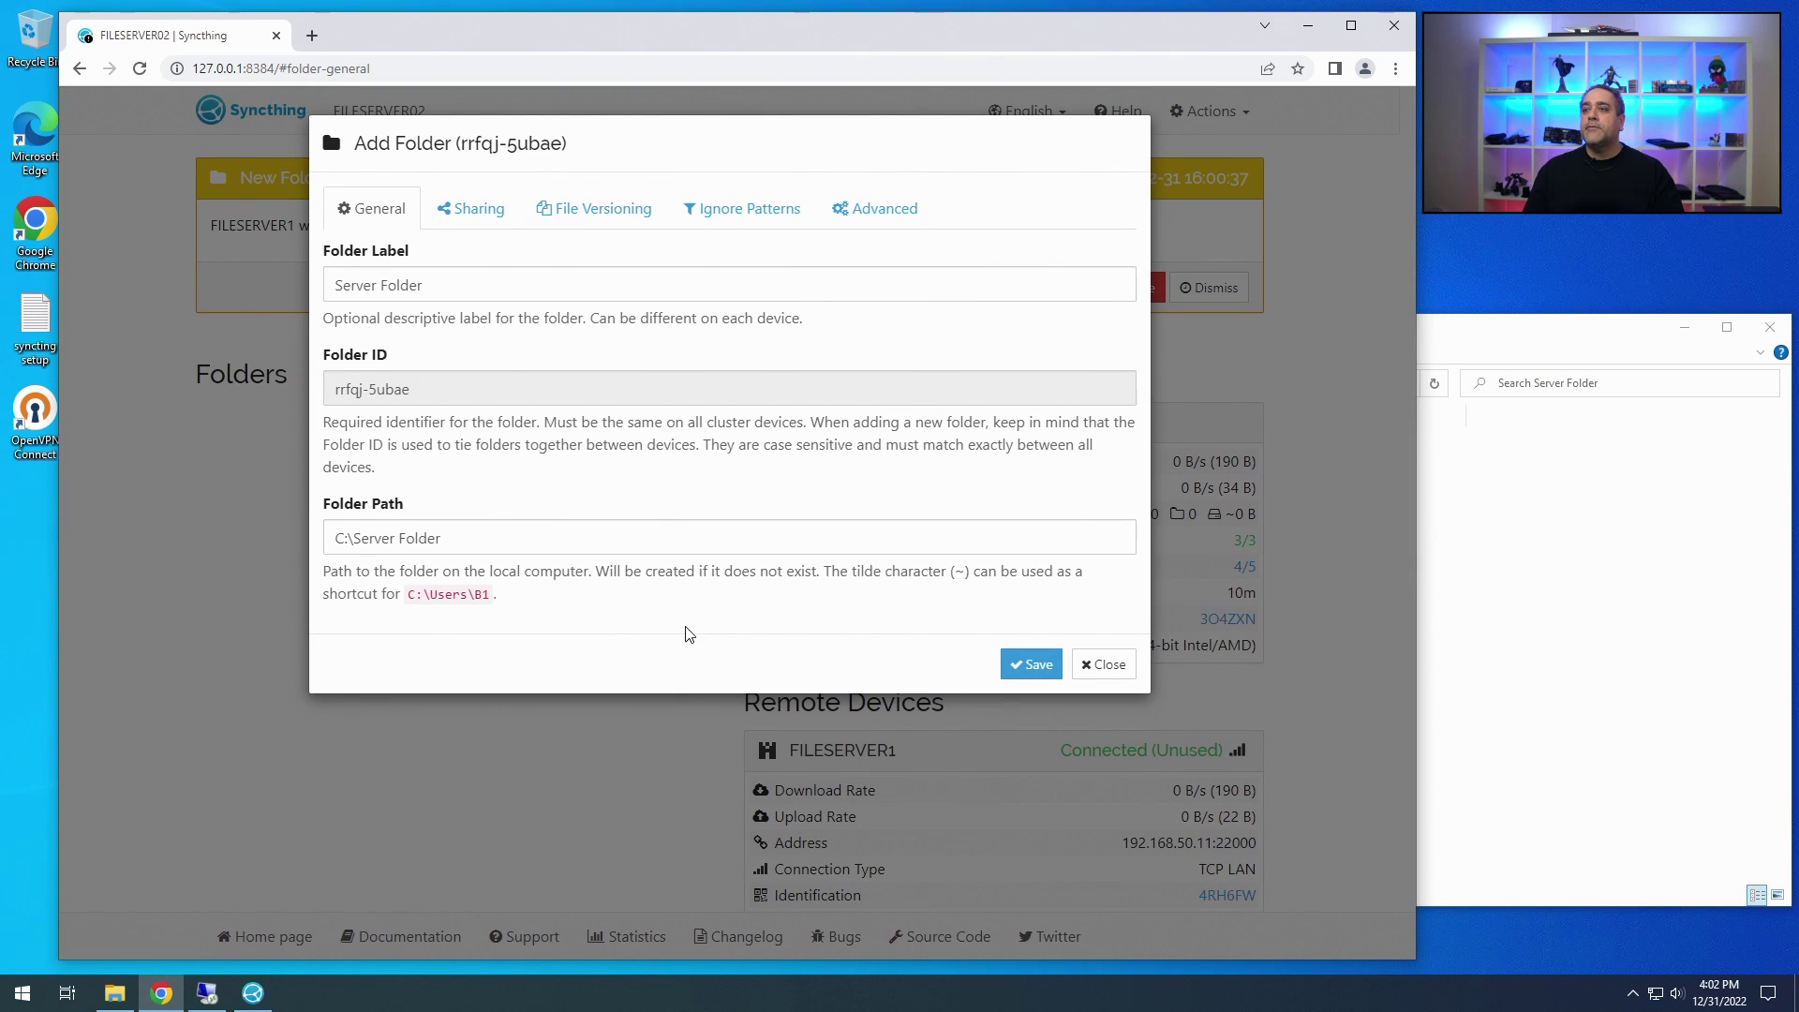
{"action": "left_click", "coordinate": [1029, 664]}
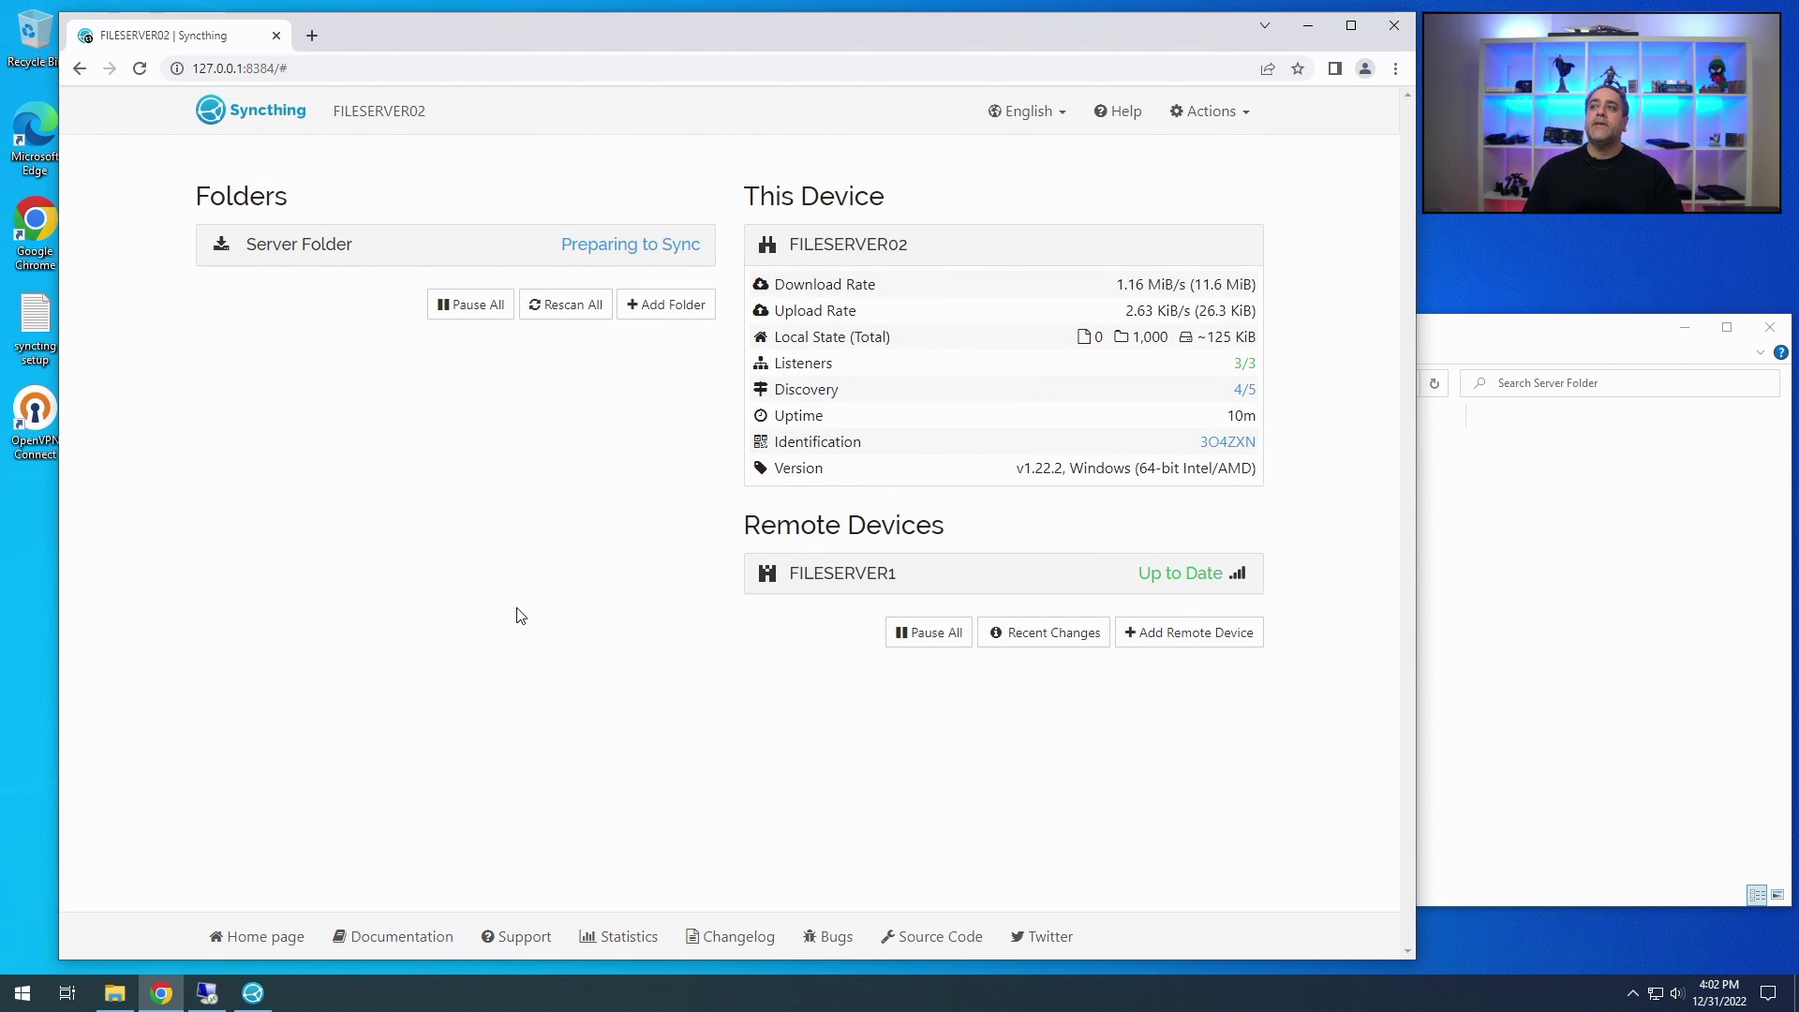
Step: Check Server Folder's sync progress from FILESERVER1 and minimize the syncthing.exe console
{"action": "left_click", "coordinate": [566, 240]}
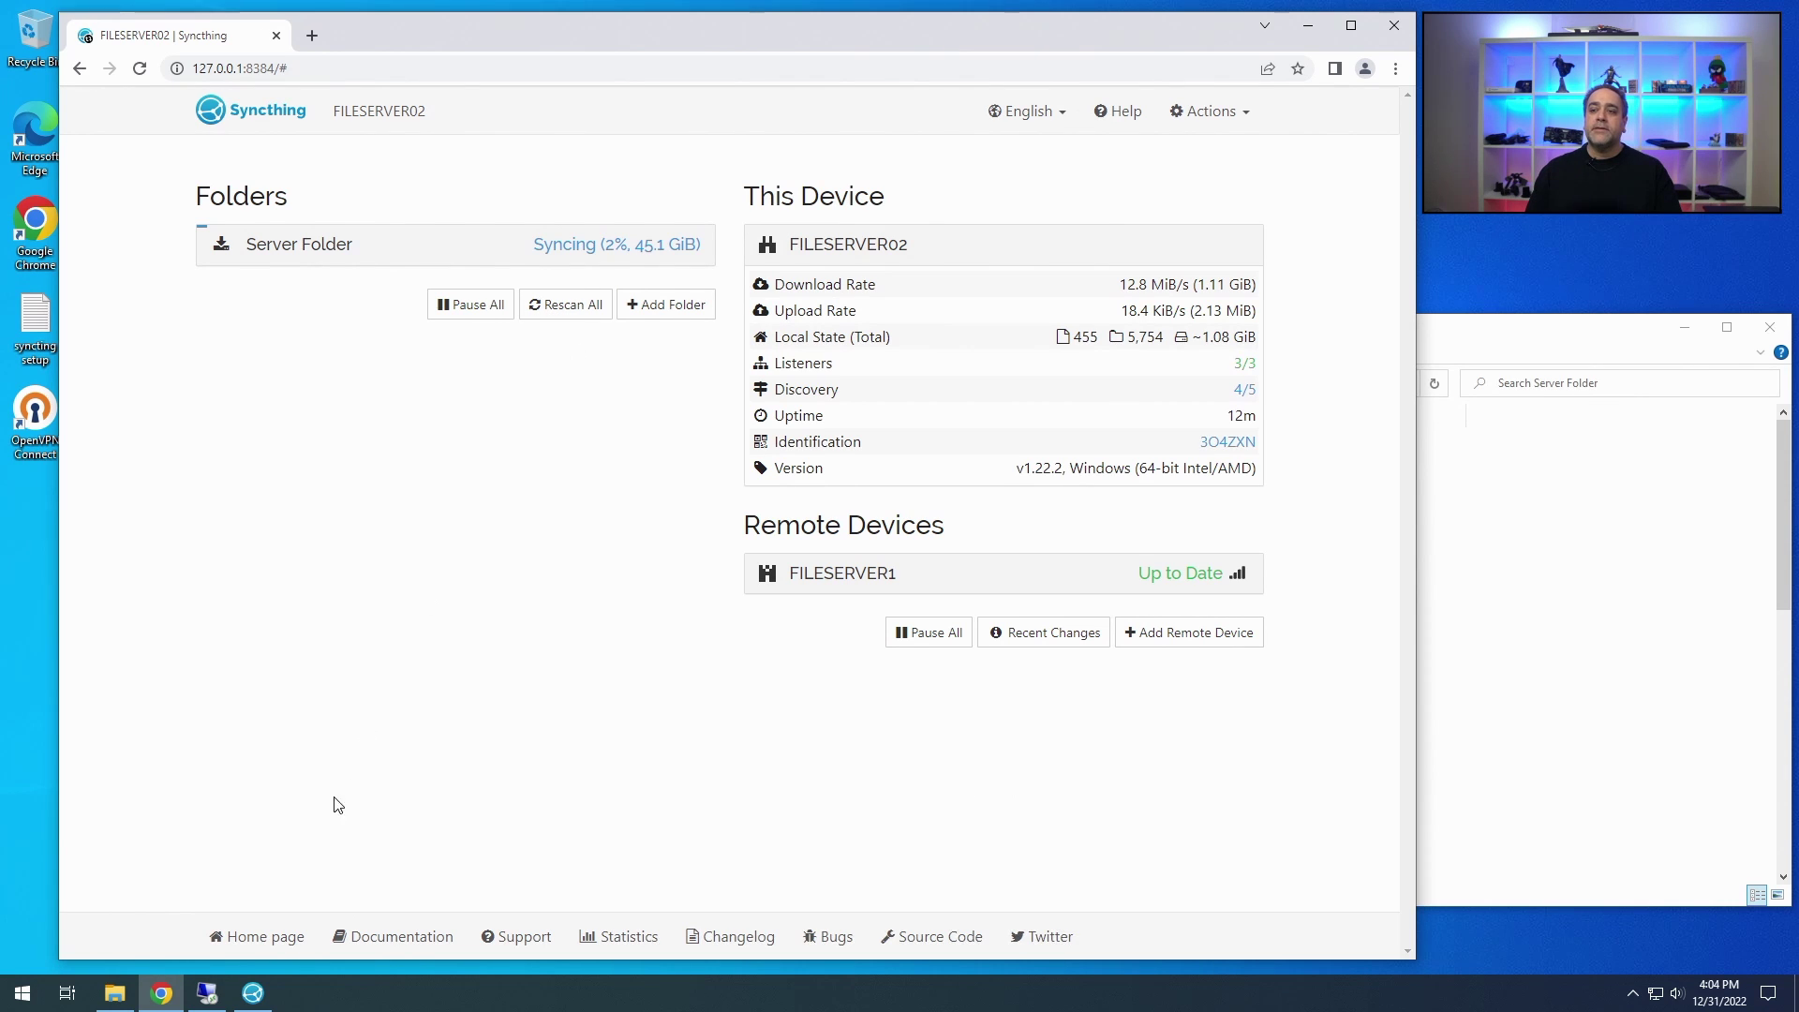
{"action": "left_click", "coordinate": [253, 992]}
{"action": "left_click_drag", "start_coordinate": [484, 89], "coordinate": [838, 259]}
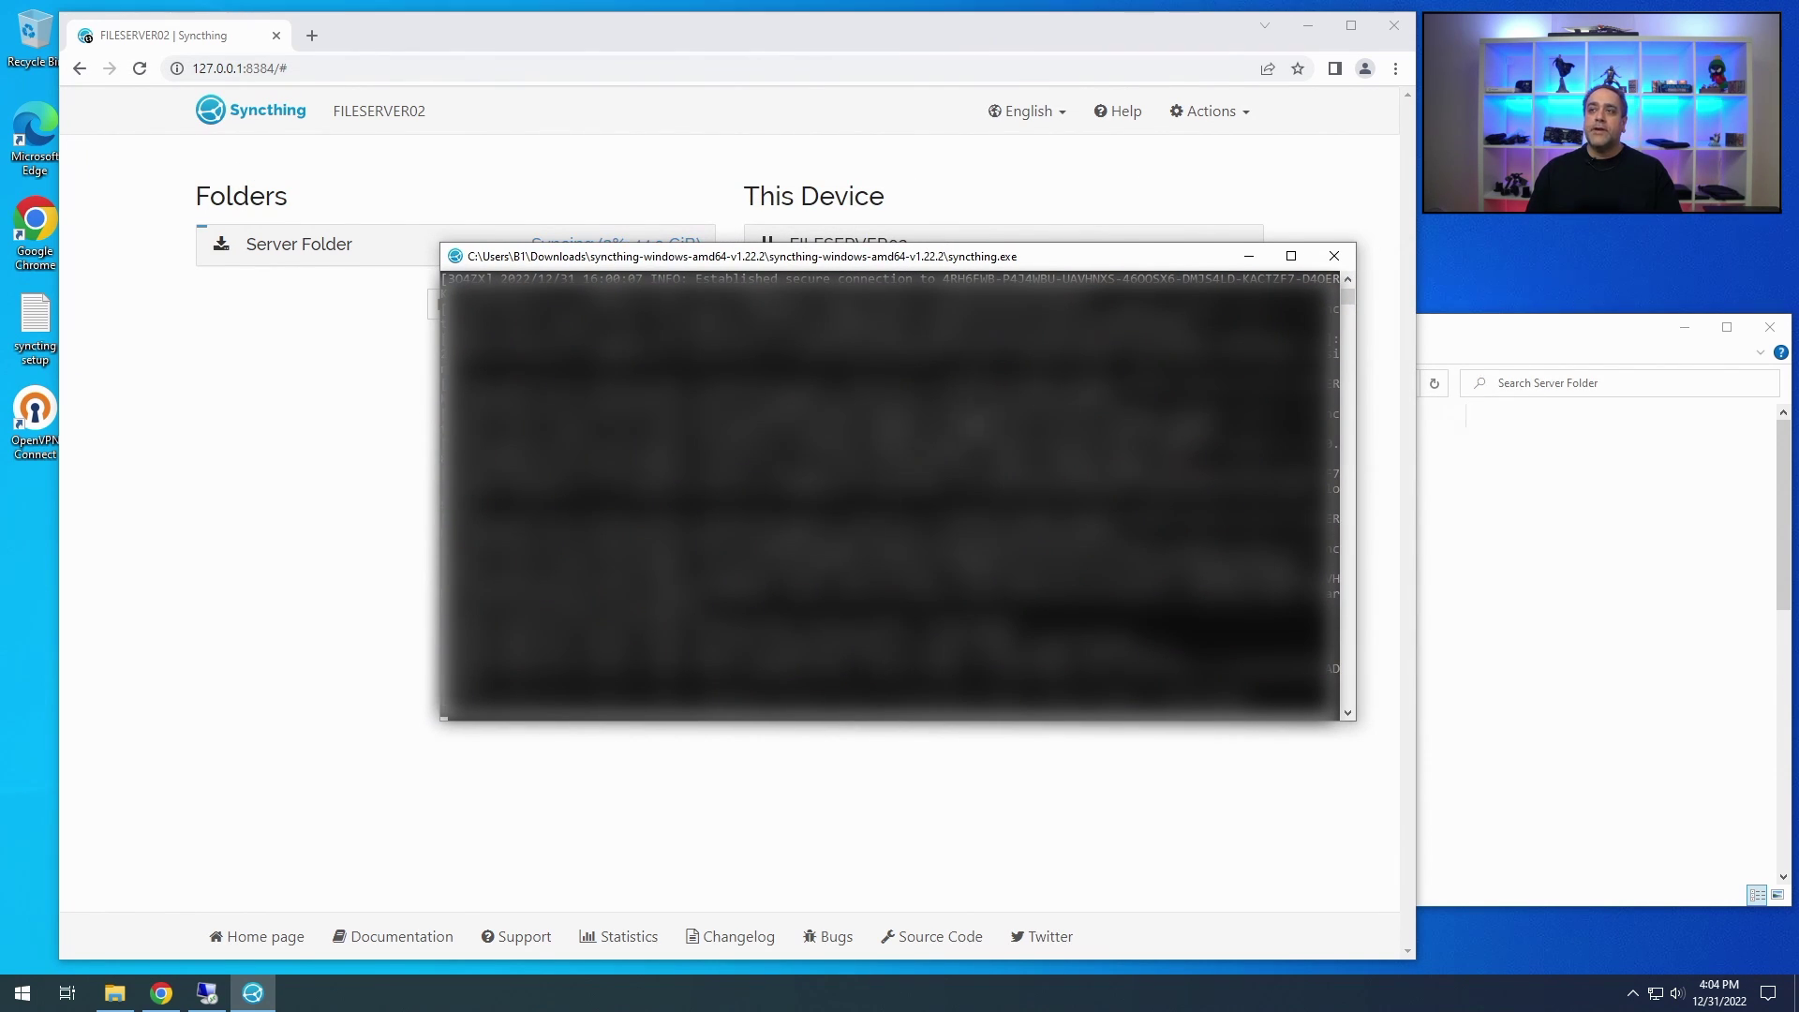
{"action": "left_click", "coordinate": [1247, 258]}
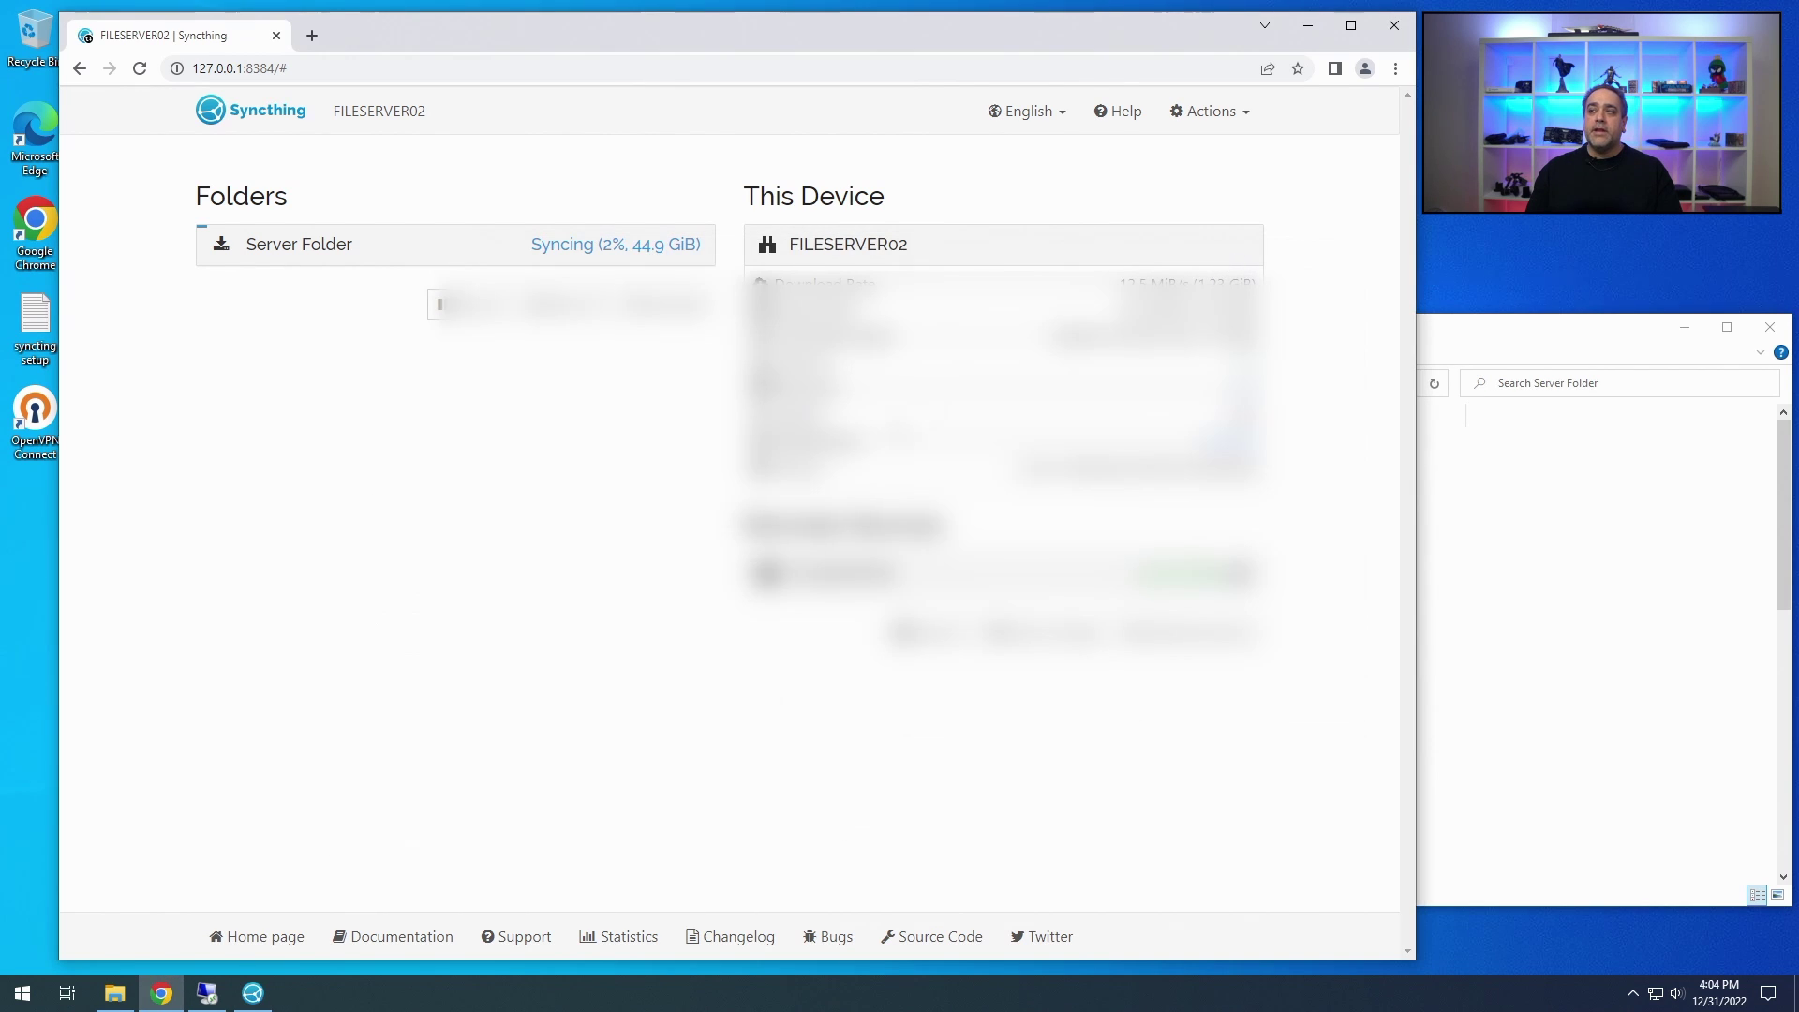